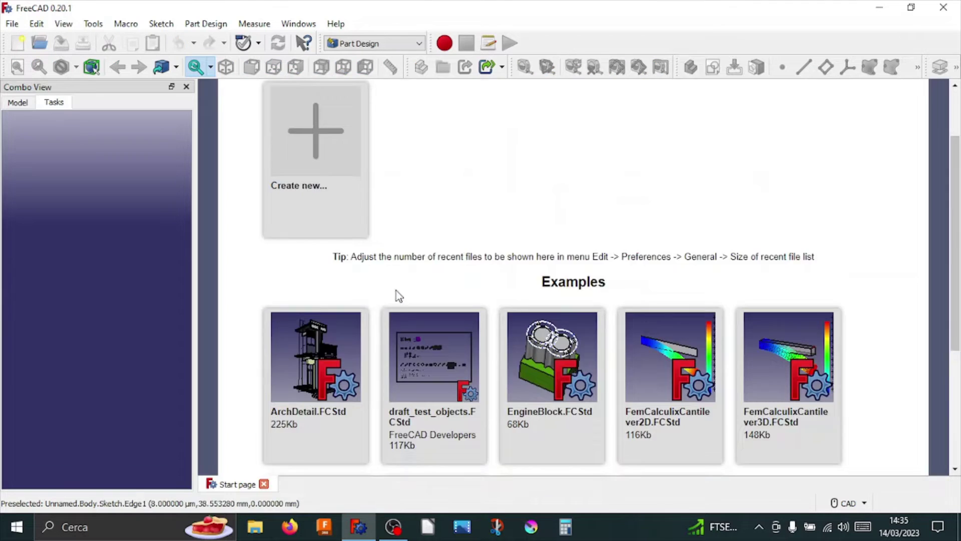
- Create a new document with a body and an empty sketch on the YZ_Plane
{"action": "scroll", "coordinate": [397, 292], "scroll_direction": "down", "scroll_amount": 3}
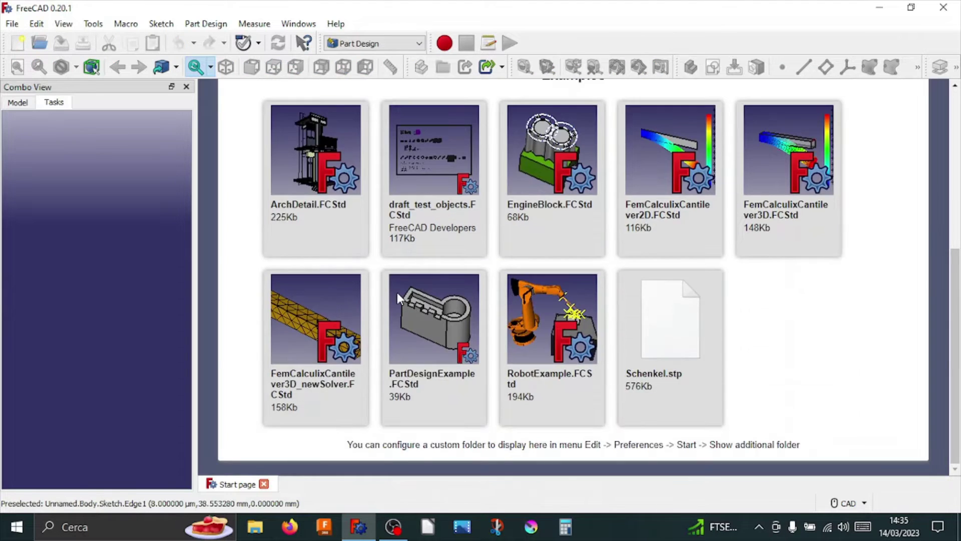
{"action": "scroll", "coordinate": [397, 295], "scroll_direction": "up", "scroll_amount": 5}
{"action": "left_click", "coordinate": [307, 201]}
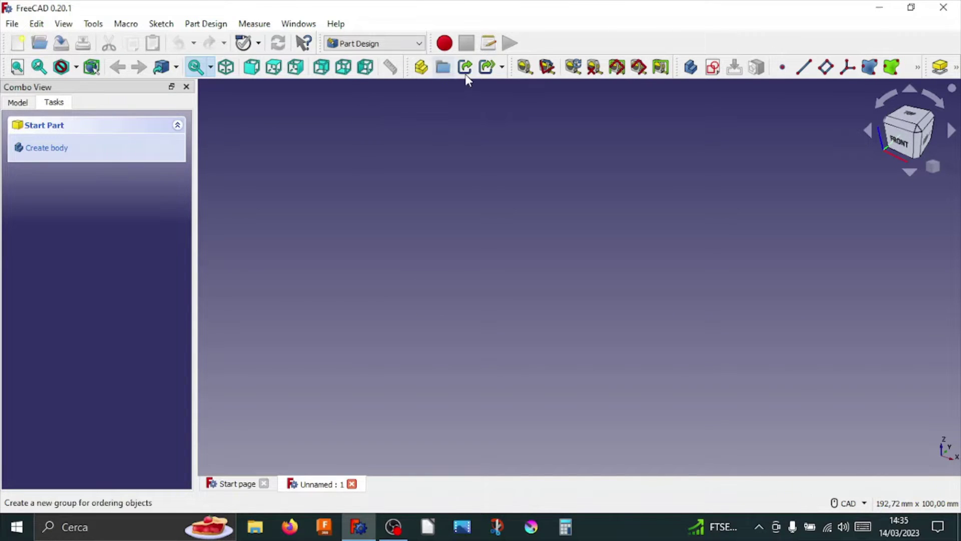
{"action": "left_click", "coordinate": [692, 68]}
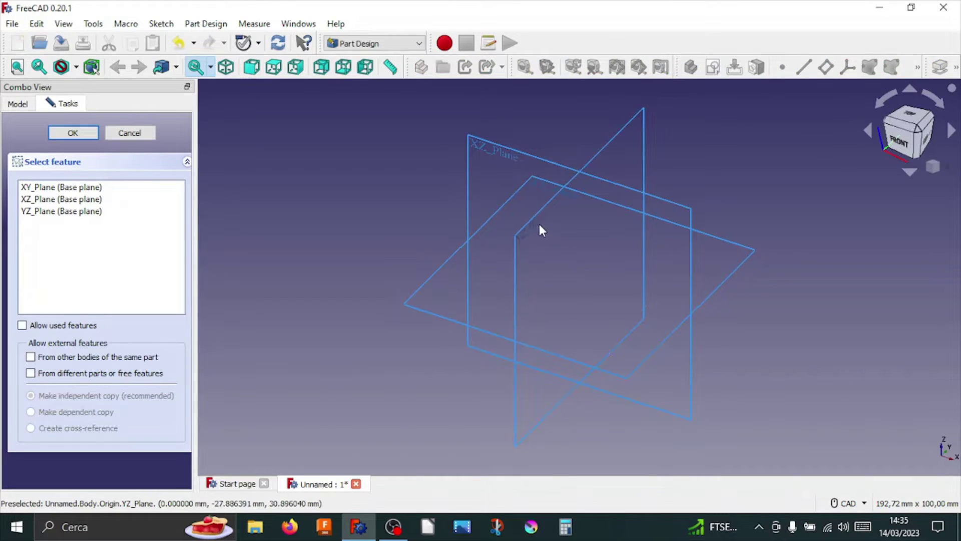
{"action": "left_click", "coordinate": [538, 222]}
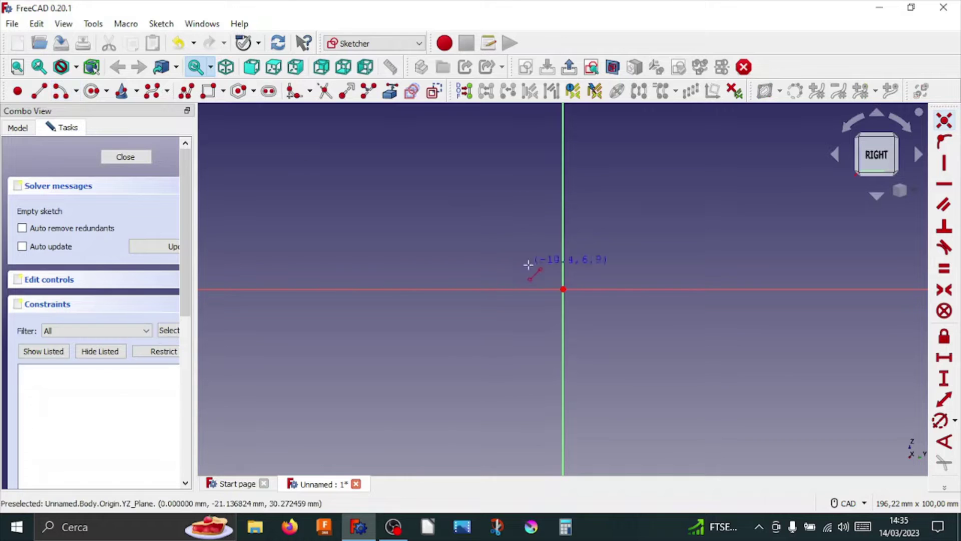
- Draw a line from the origin along the X axis, constrained to 50 mm horizontally
{"action": "left_click", "coordinate": [563, 288]}
{"action": "middle_click_drag", "start_coordinate": [639, 208], "coordinate": [382, 306]}
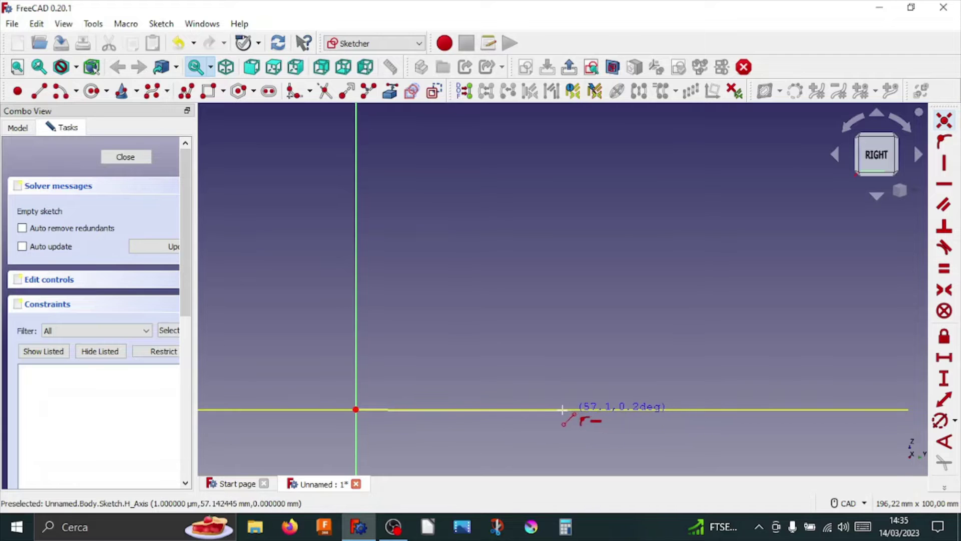
{"action": "left_click", "coordinate": [547, 409]}
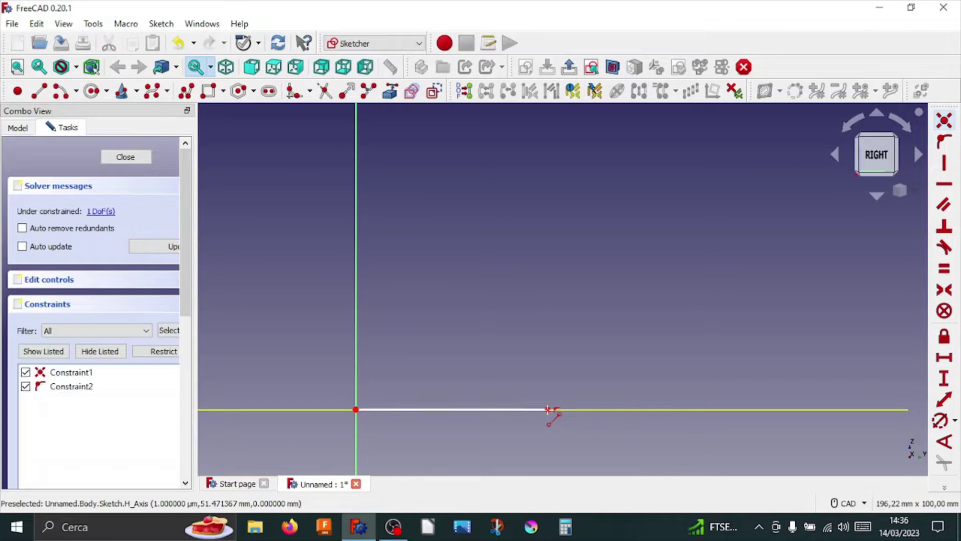
{"action": "left_click", "coordinate": [944, 357]}
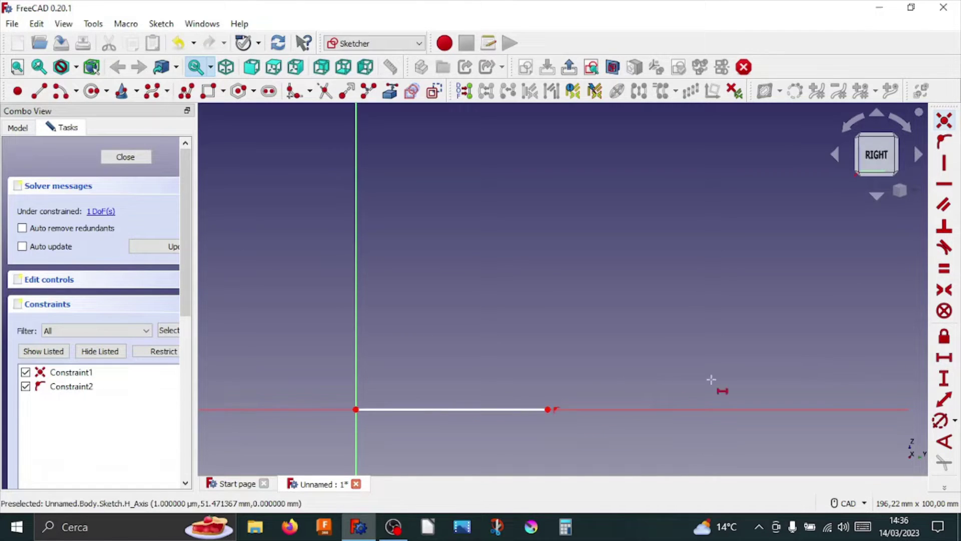
{"action": "left_click", "coordinate": [518, 410]}
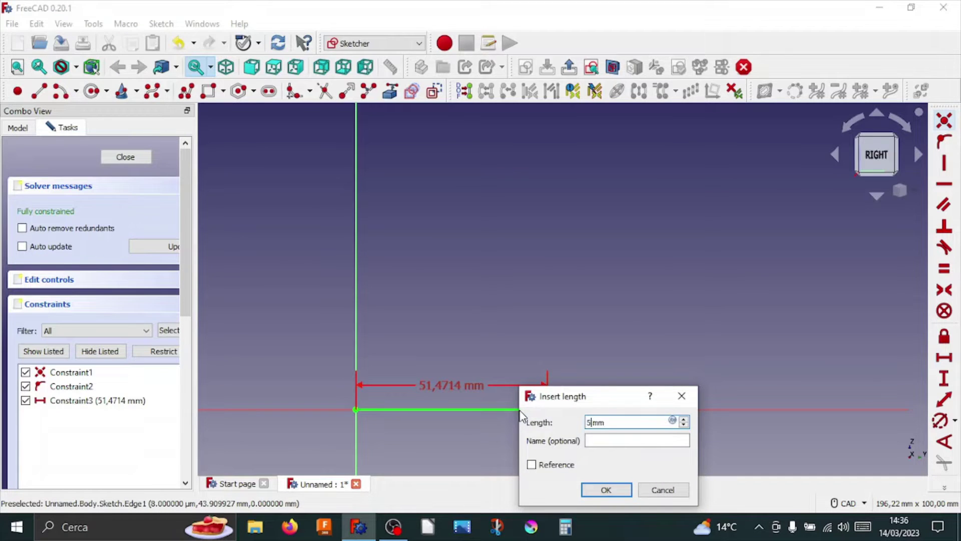
{"action": "left_click", "coordinate": [603, 489]}
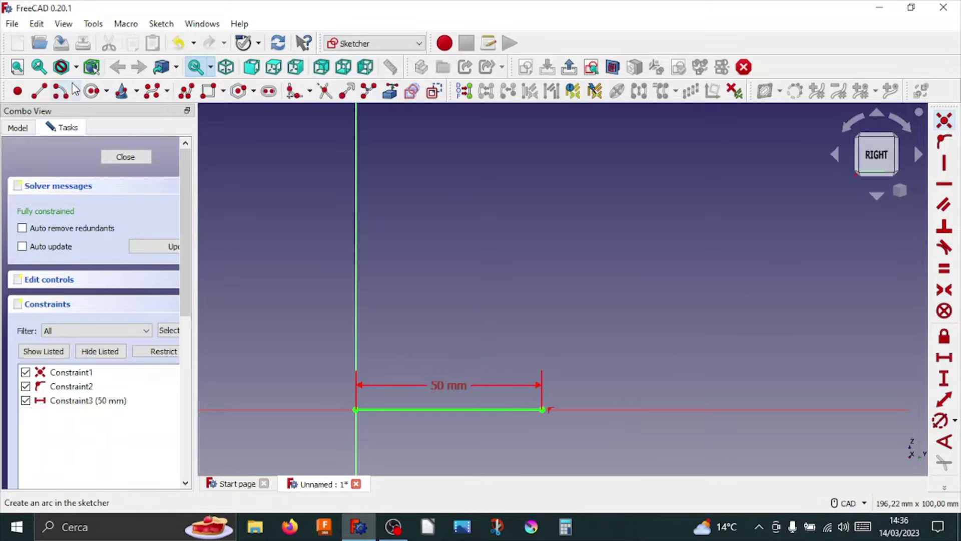
- Draw a vertical line rising from the 50 mm line's end
{"action": "left_click", "coordinate": [41, 92]}
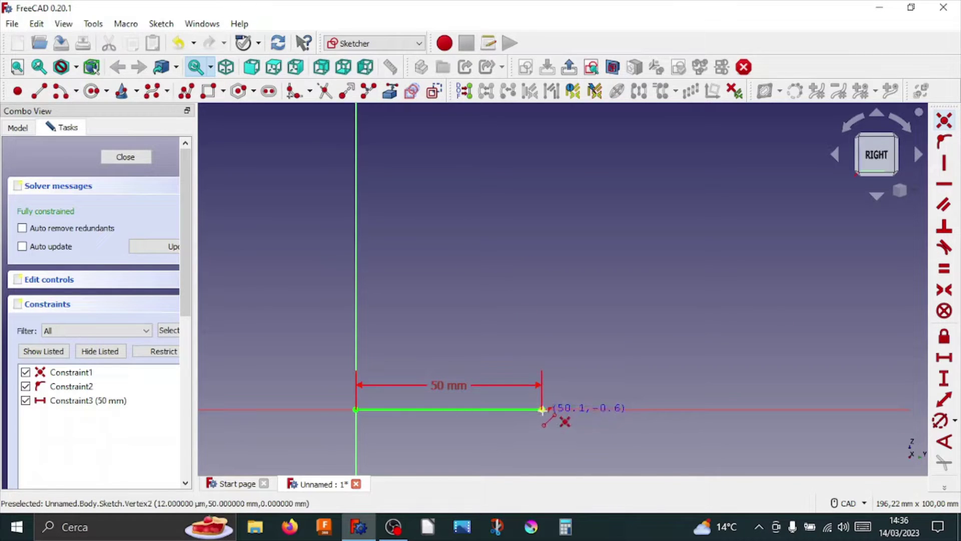
{"action": "left_click", "coordinate": [557, 391]}
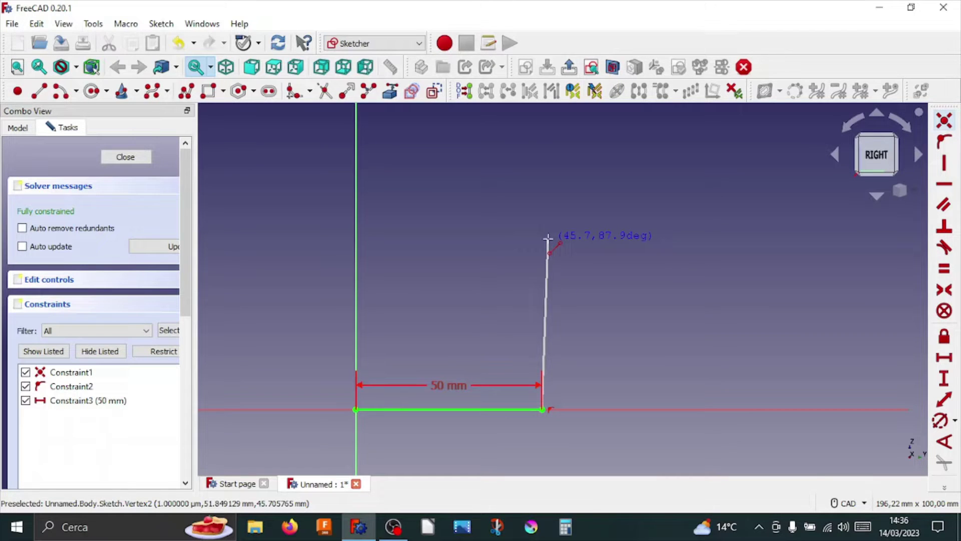
{"action": "left_click", "coordinate": [544, 235]}
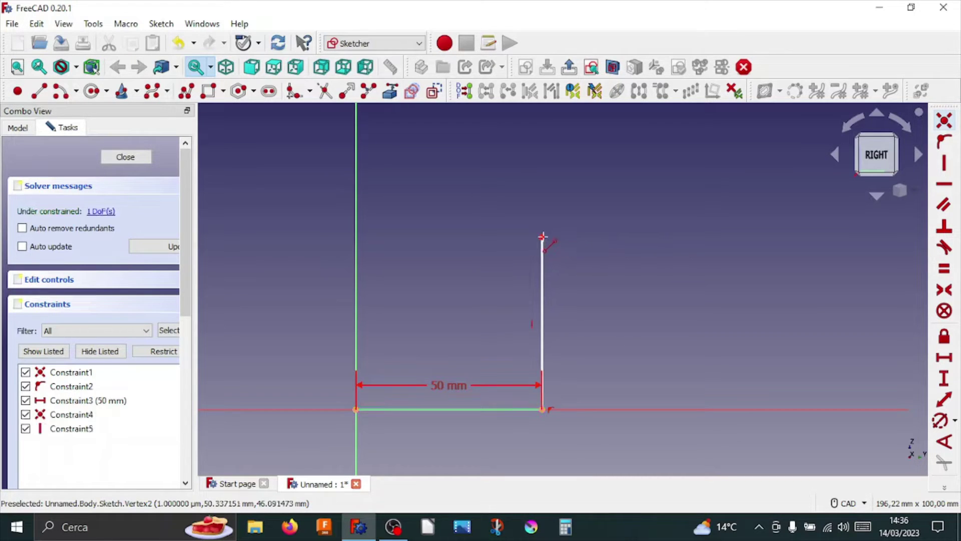
- Draw the top line rightward and the right side back down to the horizontal axis
{"action": "left_click", "coordinate": [543, 238]}
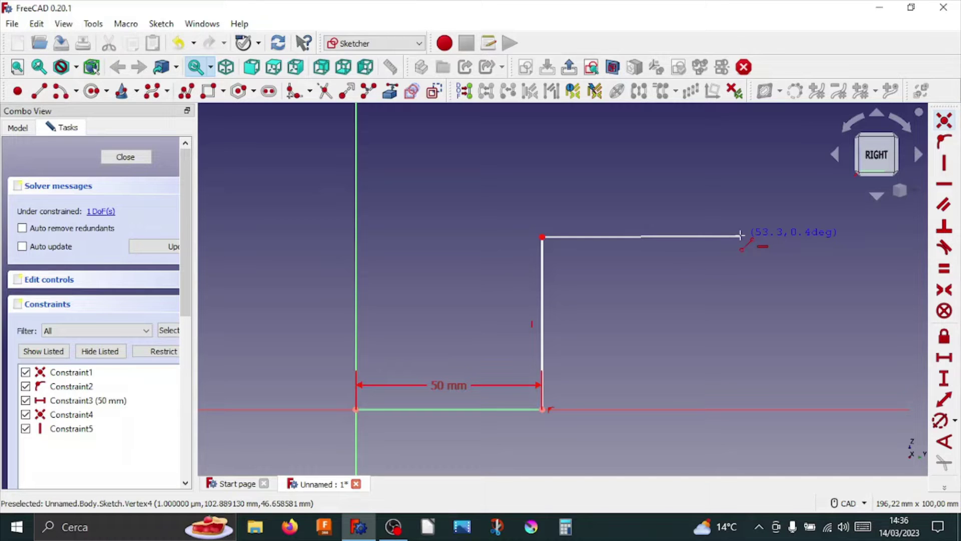
{"action": "middle_click_drag", "start_coordinate": [796, 236], "coordinate": [681, 240]}
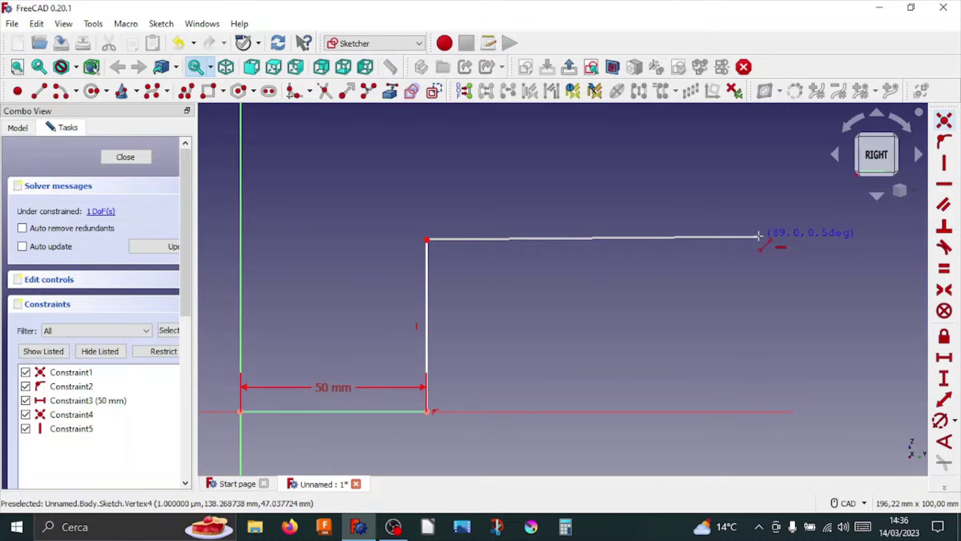
{"action": "left_click", "coordinate": [787, 237]}
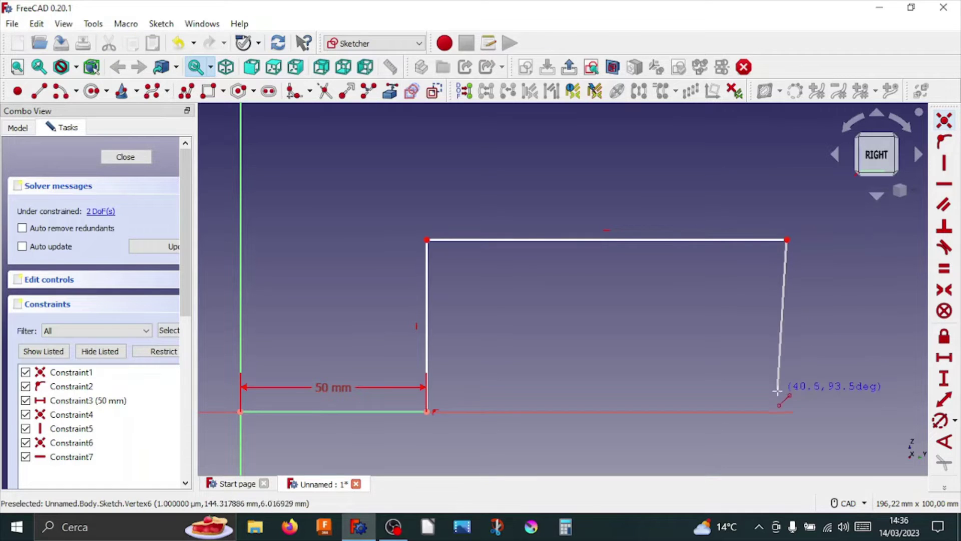
{"action": "left_click", "coordinate": [787, 412]}
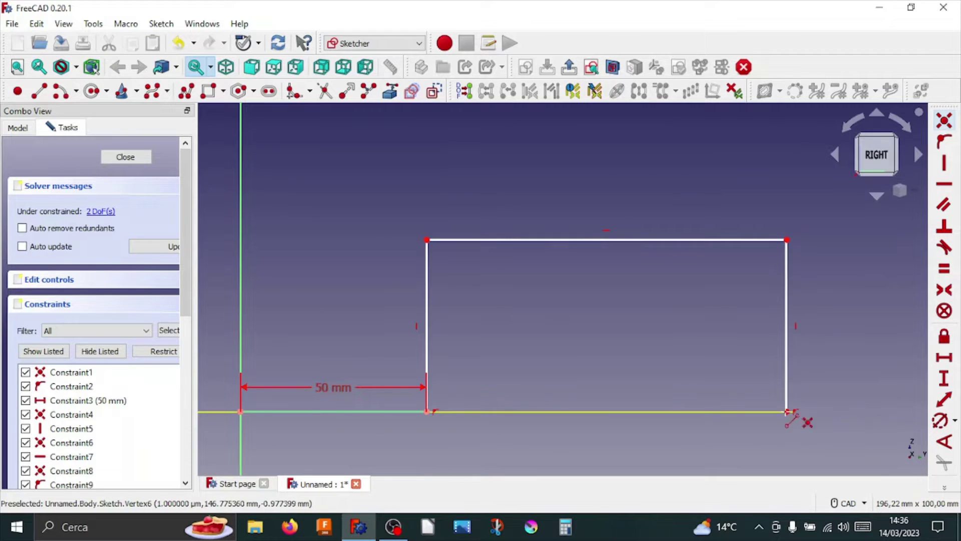
{"action": "right_click", "coordinate": [787, 412]}
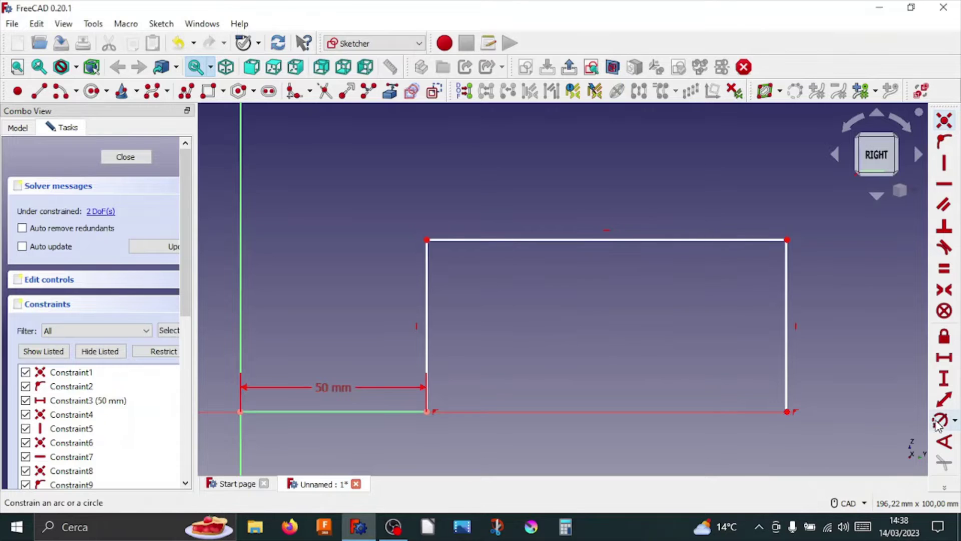
- Constrain the left vertical edge to 48 mm and the top edge to 100 mm
{"action": "left_click", "coordinate": [945, 378]}
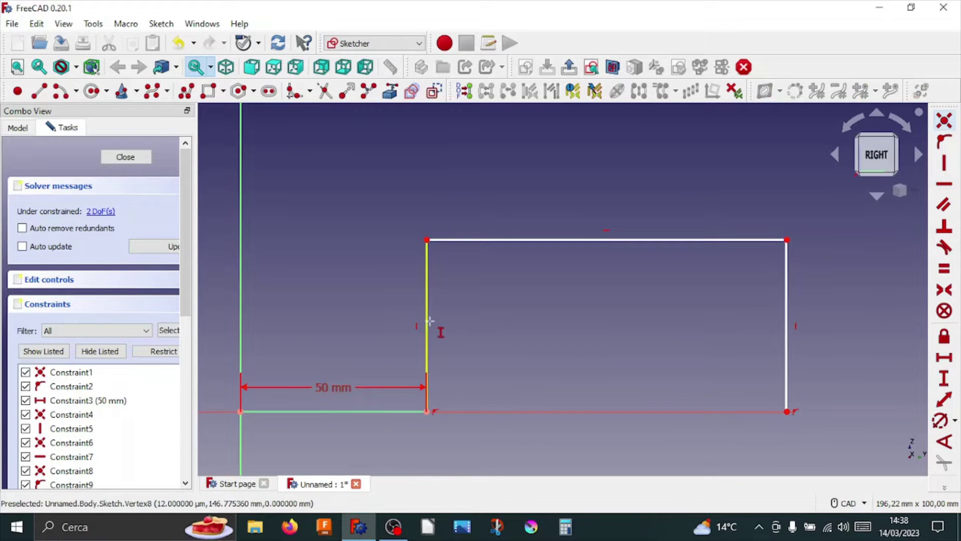
{"action": "left_click", "coordinate": [428, 321]}
{"action": "type", "text": "48"}
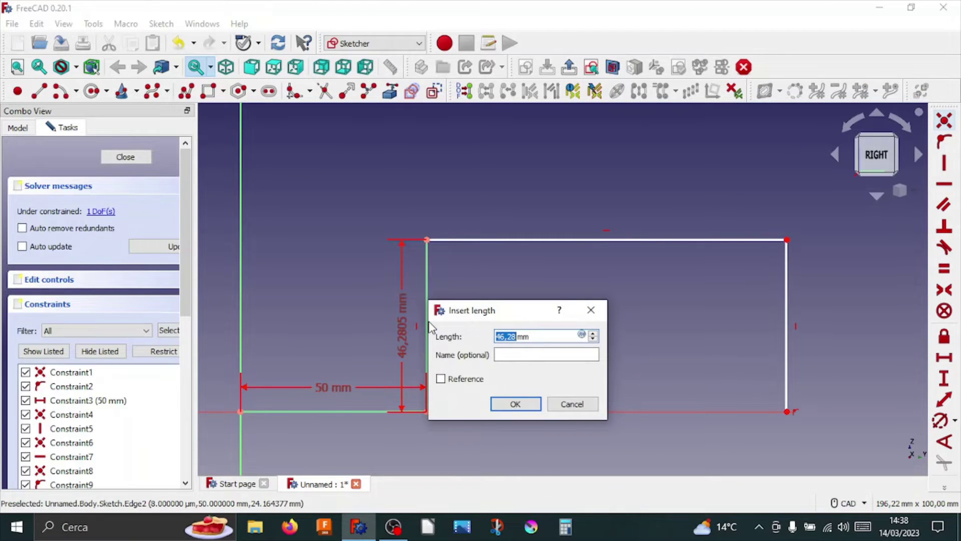
{"action": "left_click", "coordinate": [514, 404]}
{"action": "left_click", "coordinate": [944, 357]}
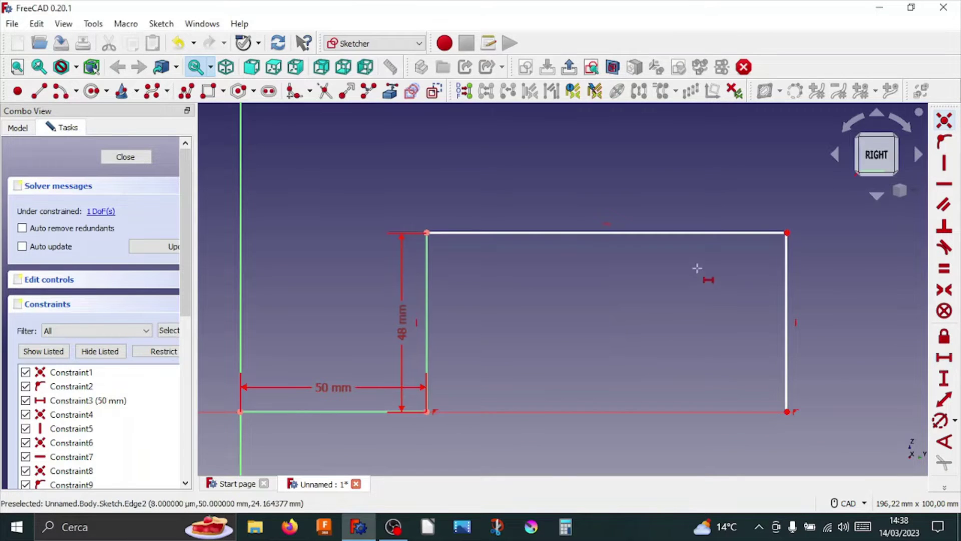
{"action": "left_click", "coordinate": [671, 233]}
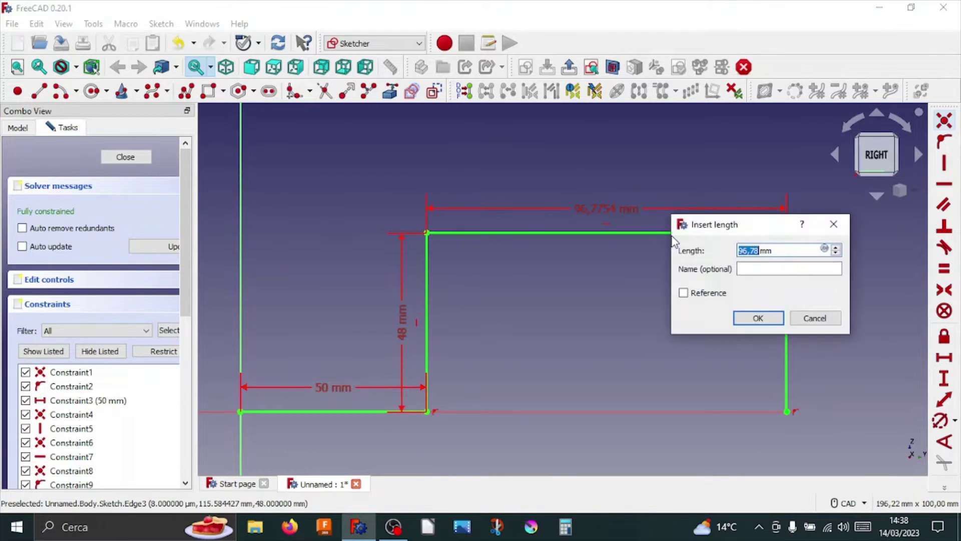
{"action": "type", "text": "100"}
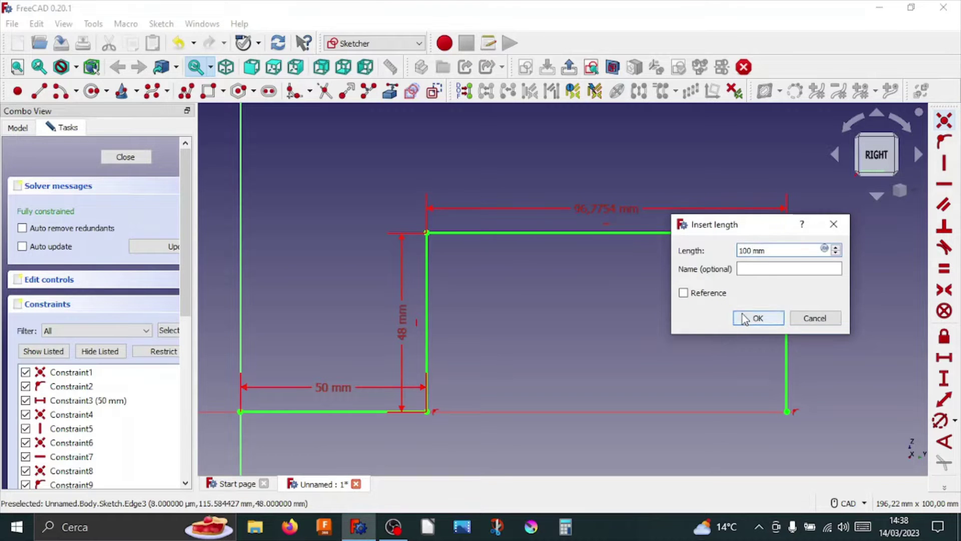
{"action": "left_click", "coordinate": [752, 318]}
{"action": "mouse_move", "coordinate": [752, 318]}
{"action": "middle_mouse_down"}
{"action": "mouse_move", "coordinate": [641, 303]}
{"action": "mouse_move", "coordinate": [596, 313]}
{"action": "mouse_move", "coordinate": [598, 324]}
{"action": "middle_mouse_up"}
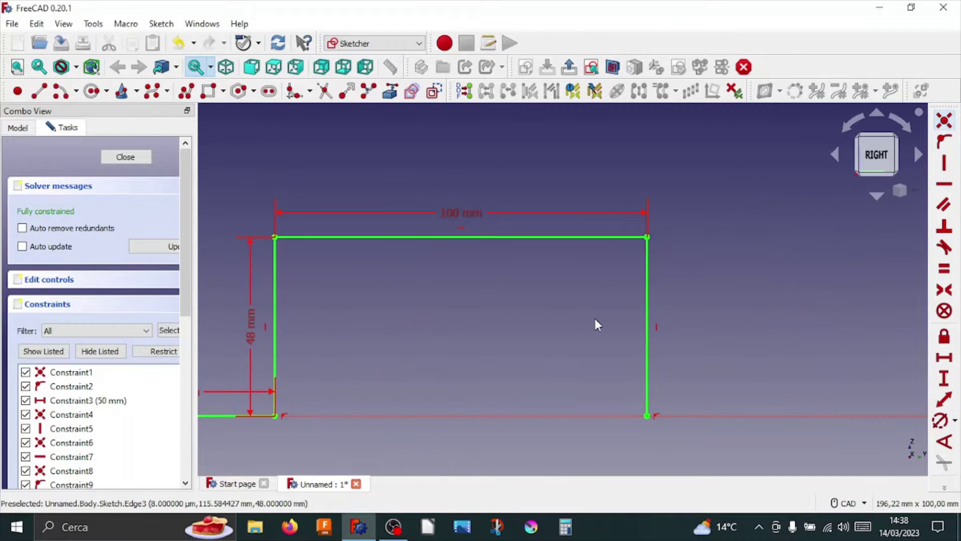
- Draw a flange line along the axis from the bottom-right corner and delete the redundant constraint
{"action": "left_click", "coordinate": [39, 90]}
{"action": "left_click", "coordinate": [647, 416]}
{"action": "left_click", "coordinate": [851, 416]}
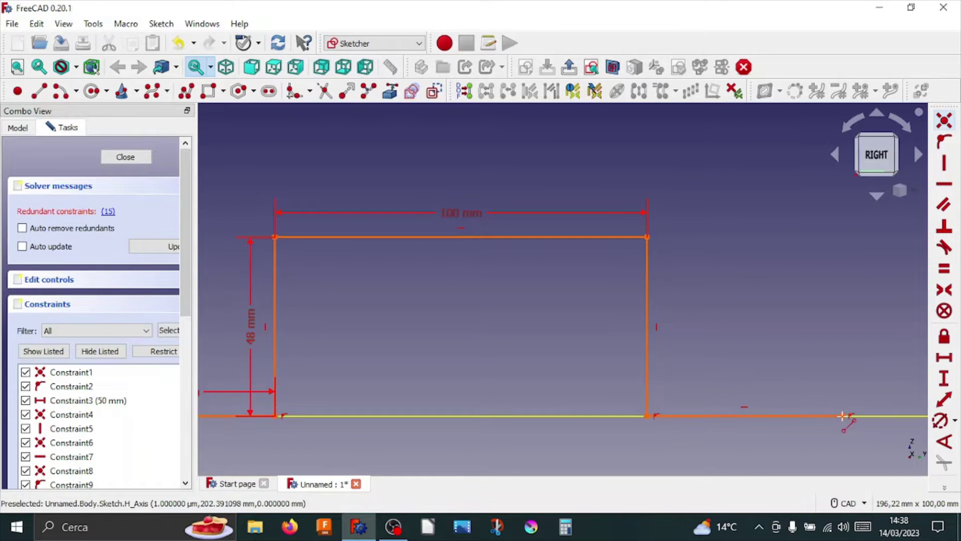
{"action": "scroll", "coordinate": [839, 408], "scroll_direction": "up", "scroll_amount": 1}
{"action": "middle_click_drag", "start_coordinate": [839, 408], "coordinate": [768, 380]}
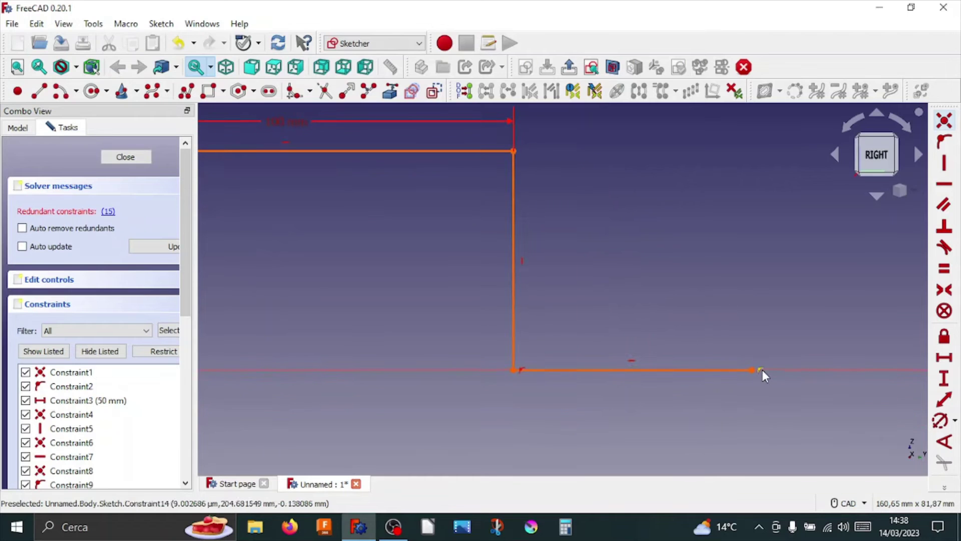
{"action": "left_click", "coordinate": [761, 370]}
{"action": "key", "text": "Delete"}
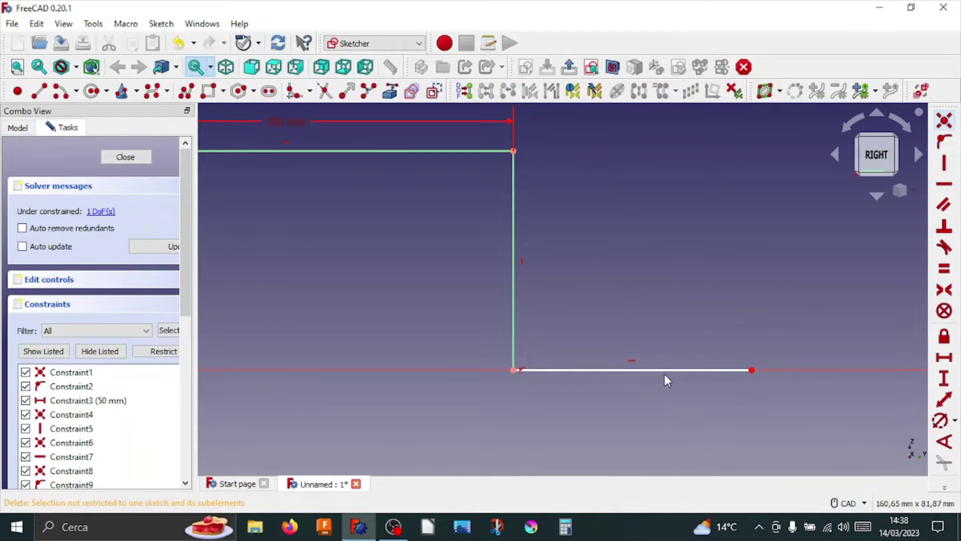
- Constrain the new flange line to a 50 mm horizontal length
{"action": "left_click", "coordinate": [944, 357]}
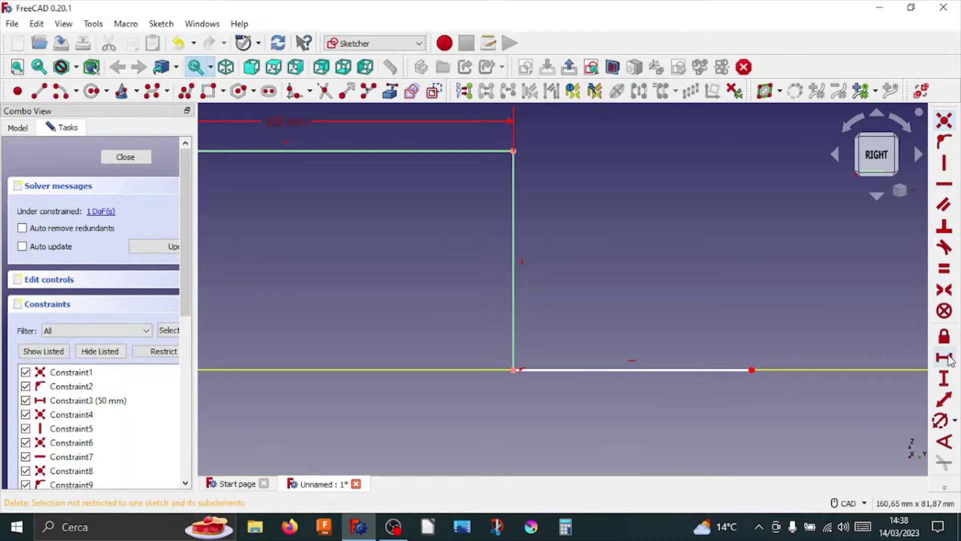
{"action": "left_click", "coordinate": [721, 370]}
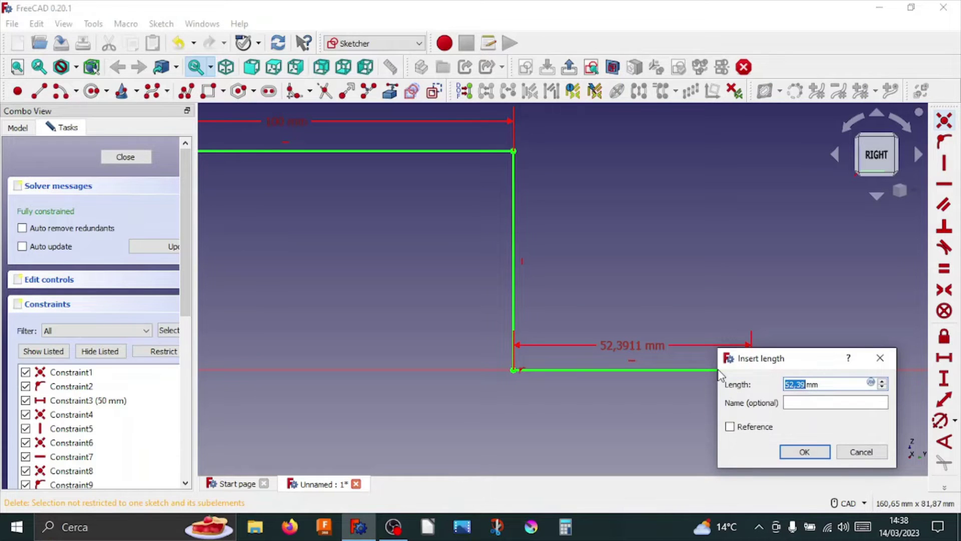
{"action": "type", "text": "5"}
{"action": "left_click", "coordinate": [797, 453]}
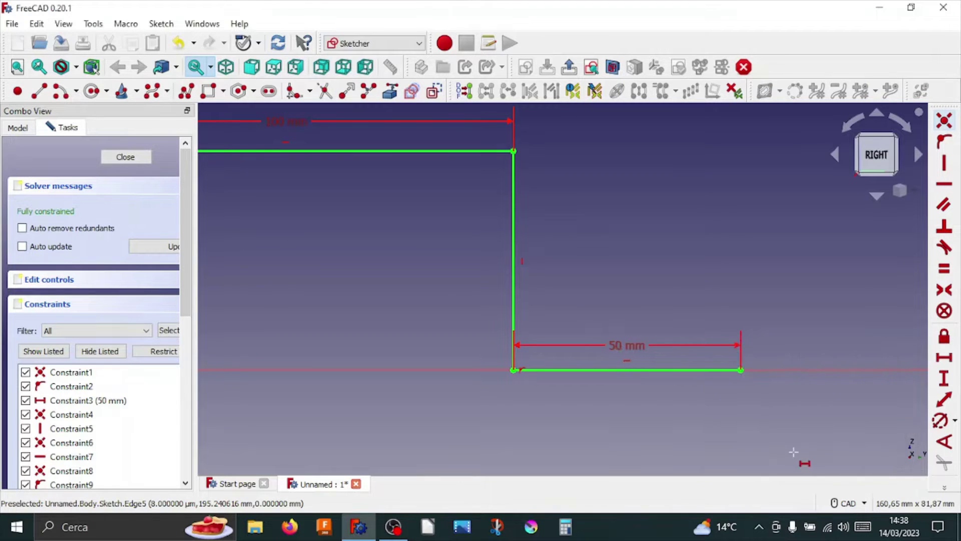
- Add a vertical 13 mm upright at the base line's right end
{"action": "left_click", "coordinate": [38, 91]}
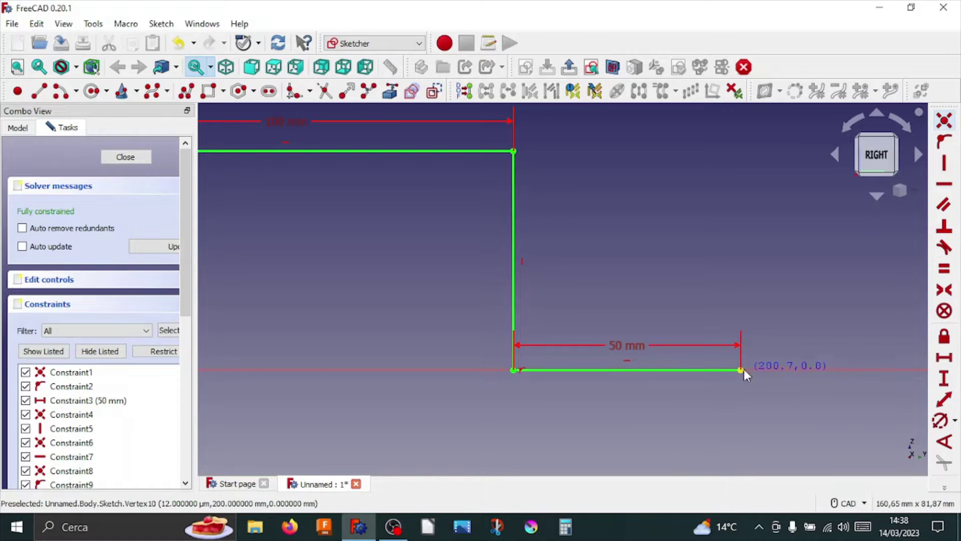
{"action": "left_click", "coordinate": [742, 370]}
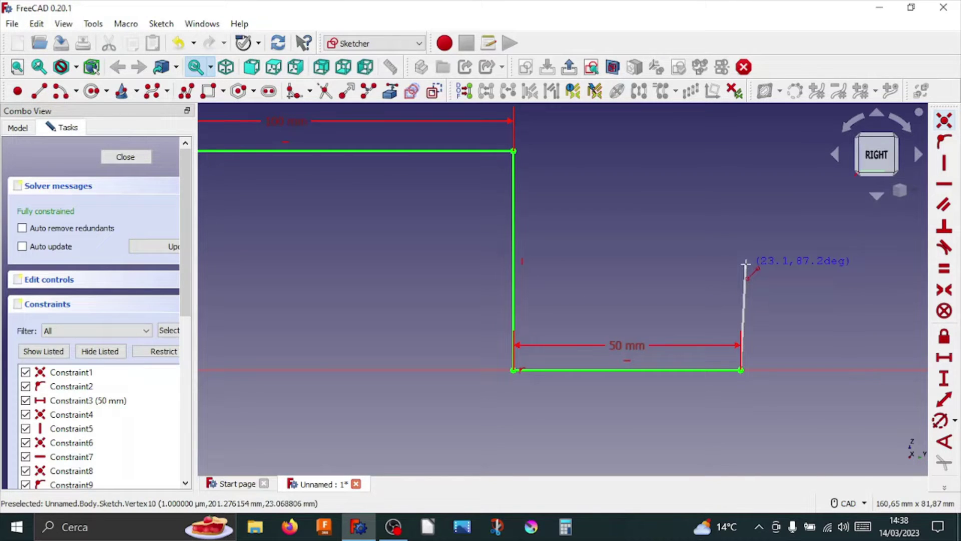
{"action": "left_click", "coordinate": [738, 301]}
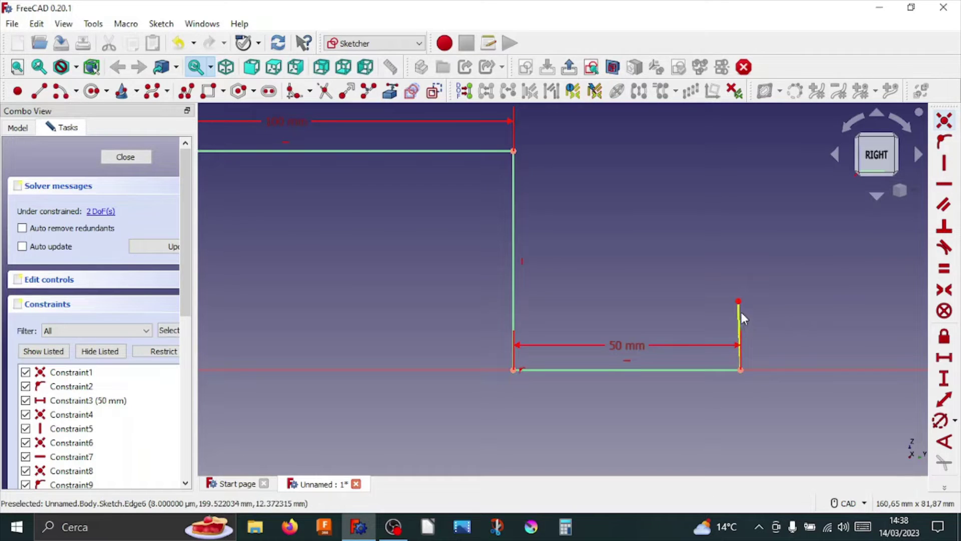
{"action": "left_click", "coordinate": [741, 314]}
{"action": "left_click", "coordinate": [944, 163]}
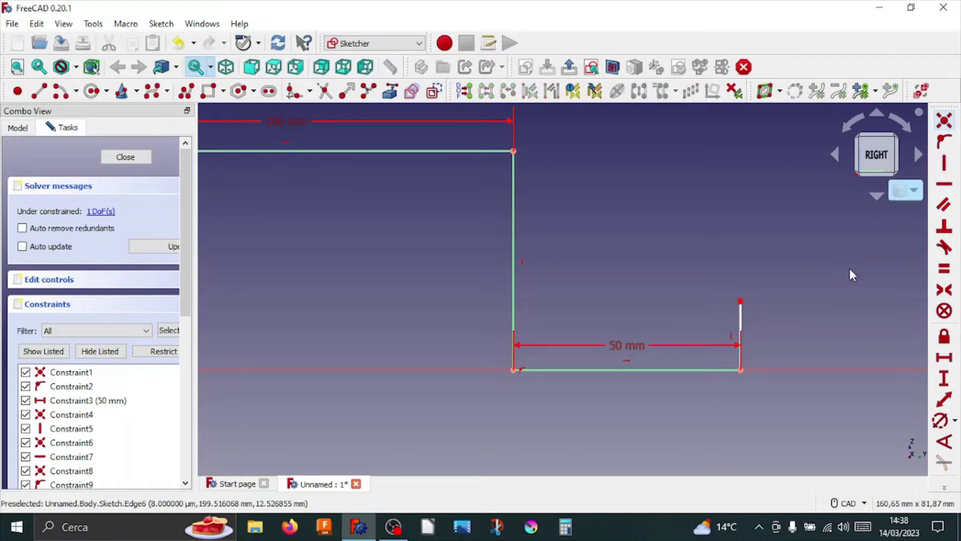
{"action": "left_click", "coordinate": [944, 378]}
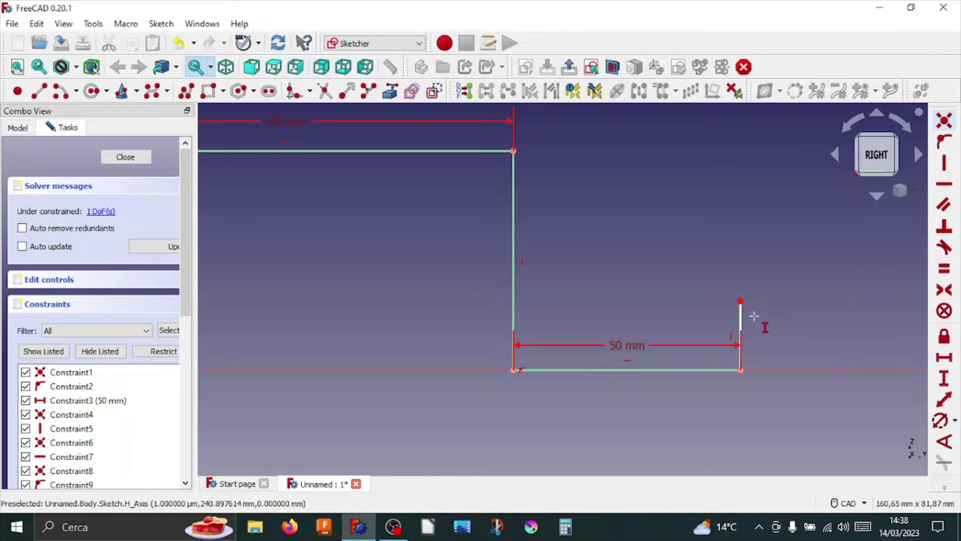
{"action": "left_click", "coordinate": [740, 320]}
{"action": "type", "text": "13"}
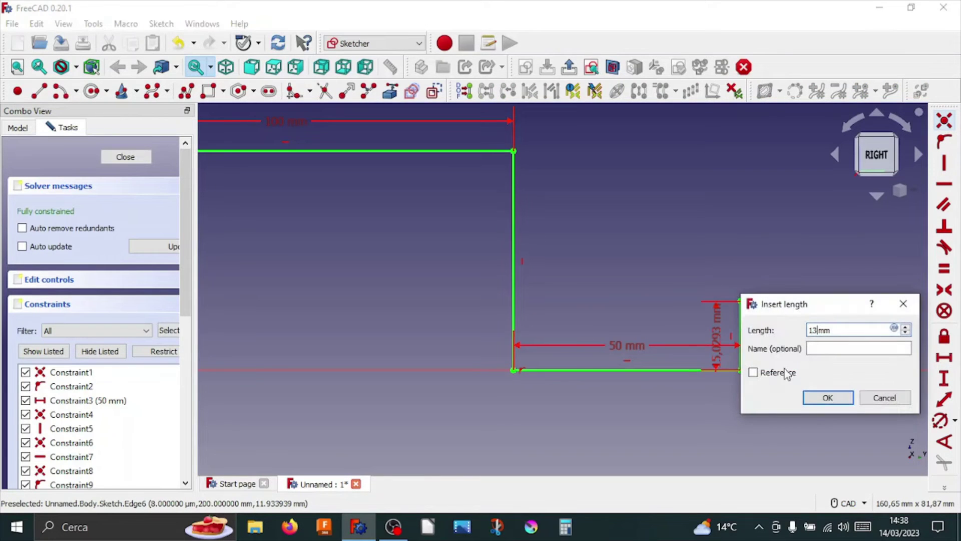
{"action": "left_click", "coordinate": [831, 399]}
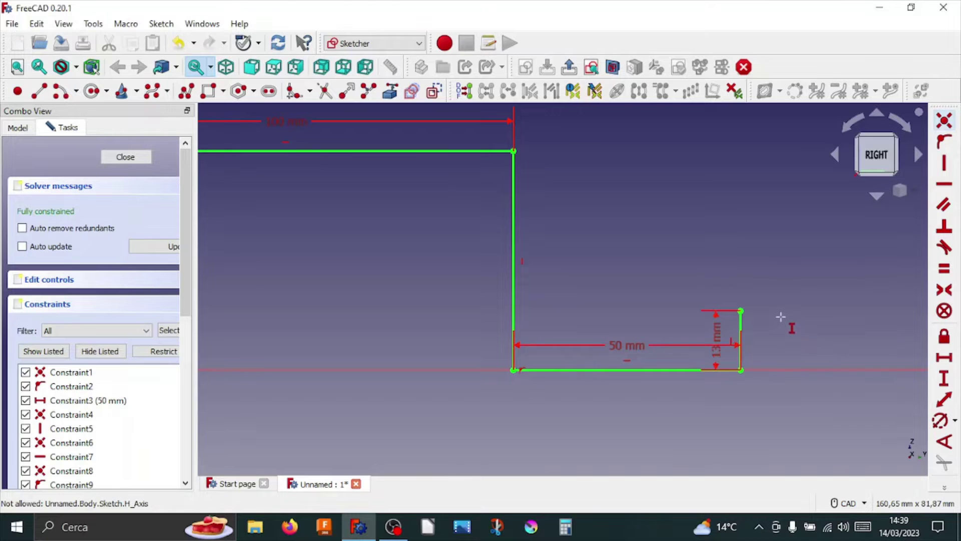
- Draw a polyline from the 13 mm line's top: left, up, then a long top line
{"action": "left_click", "coordinate": [39, 91]}
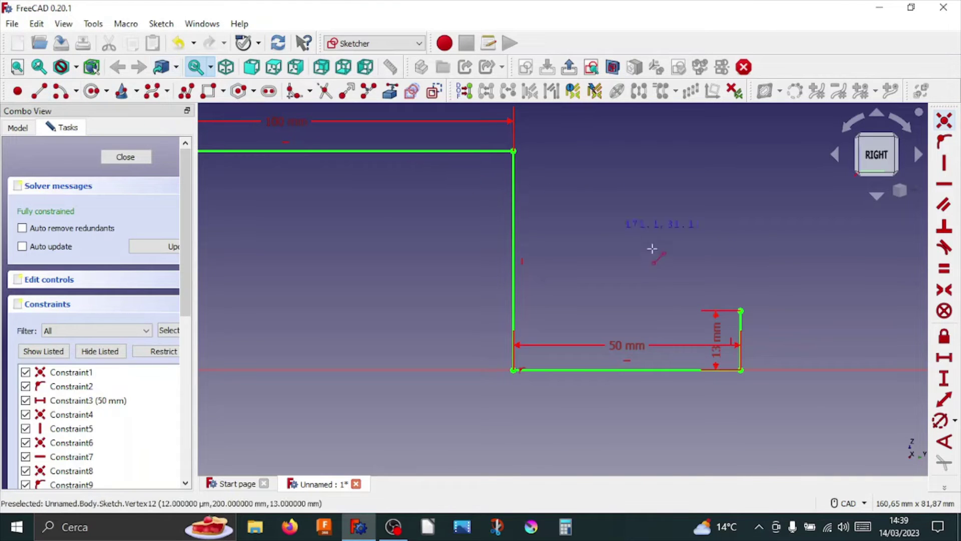
{"action": "left_click", "coordinate": [741, 311]}
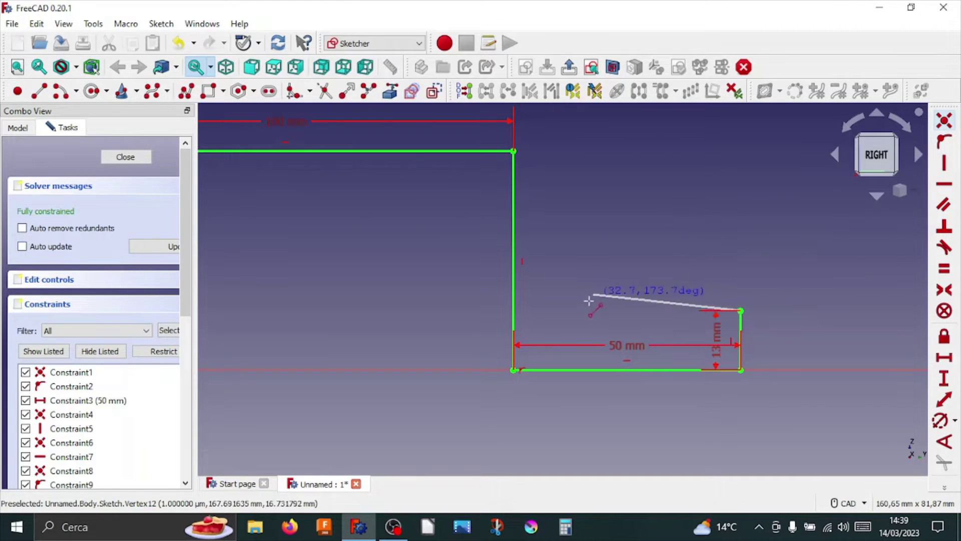
{"action": "left_click", "coordinate": [577, 310]}
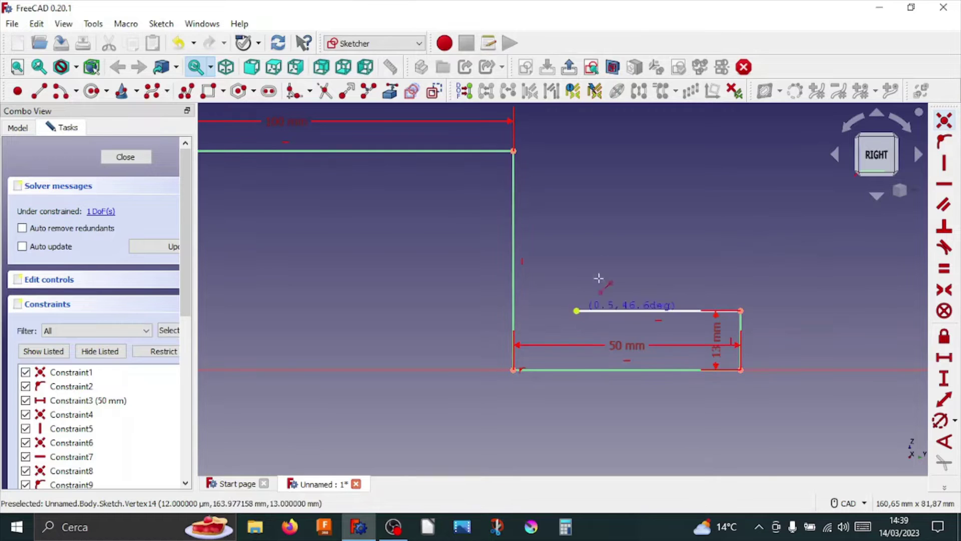
{"action": "middle_click_drag", "start_coordinate": [574, 150], "coordinate": [592, 249]}
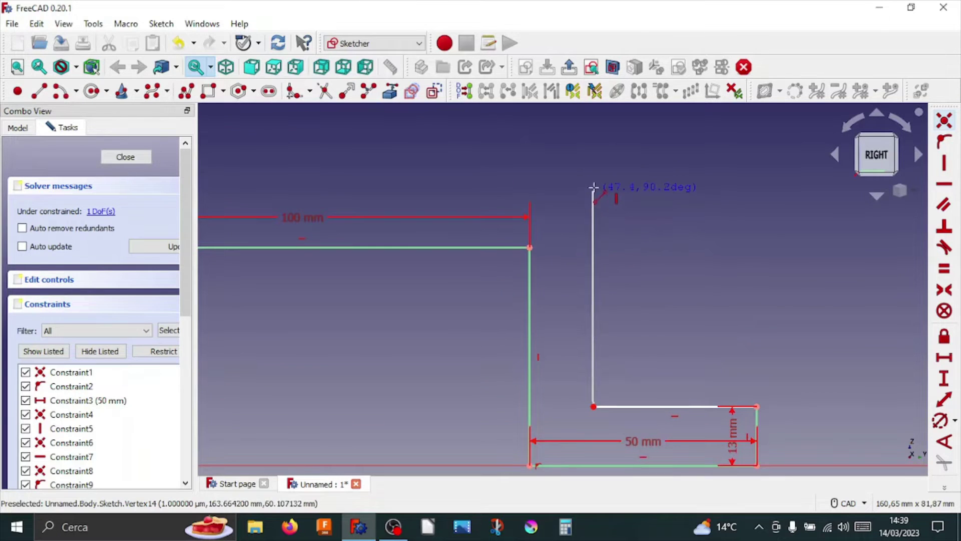
{"action": "left_click", "coordinate": [593, 187]}
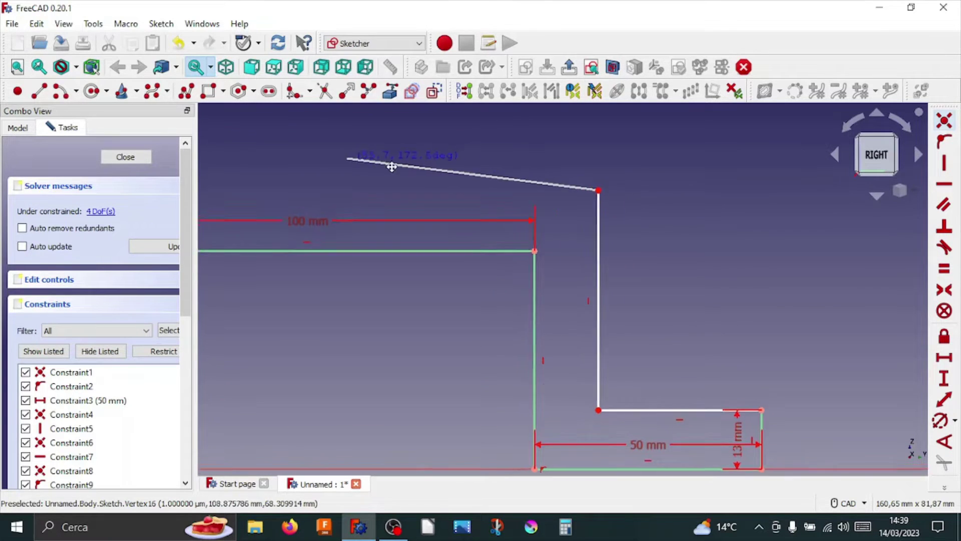
{"action": "middle_click_drag", "start_coordinate": [471, 165], "coordinate": [784, 211]}
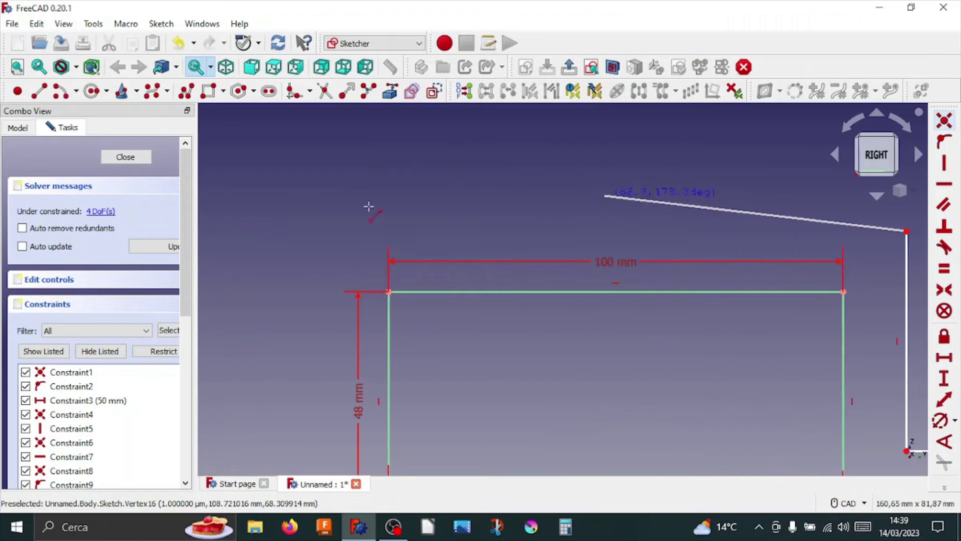
{"action": "left_click", "coordinate": [309, 235]}
{"action": "right_click", "coordinate": [308, 235]}
- Move the left 50 mm dimension below the base and the 100 mm dimension inside
{"action": "scroll", "coordinate": [501, 351], "scroll_direction": "down", "scroll_amount": 2}
{"action": "middle_click_drag", "start_coordinate": [499, 352], "coordinate": [459, 232]}
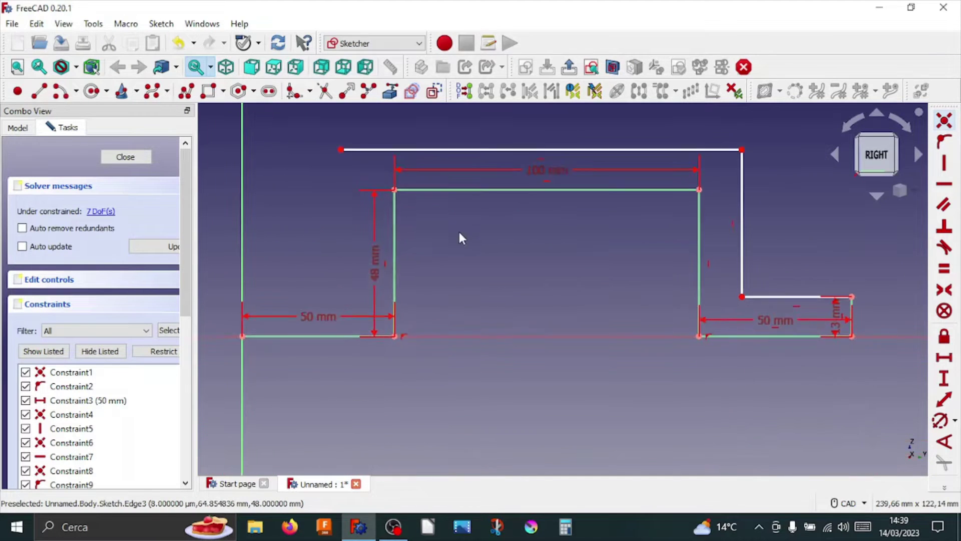
{"action": "left_click_drag", "start_coordinate": [315, 319], "coordinate": [332, 380]}
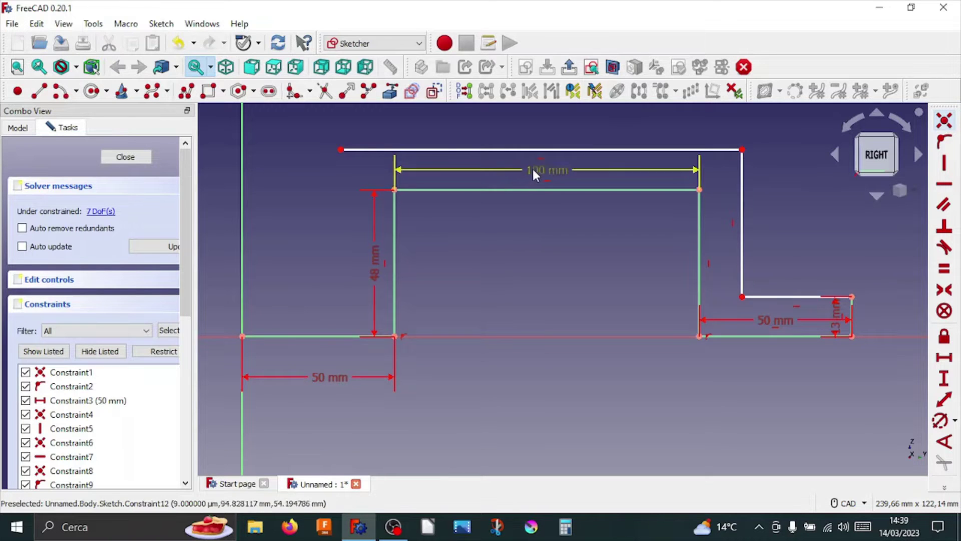
{"action": "left_click_drag", "start_coordinate": [533, 171], "coordinate": [547, 223]}
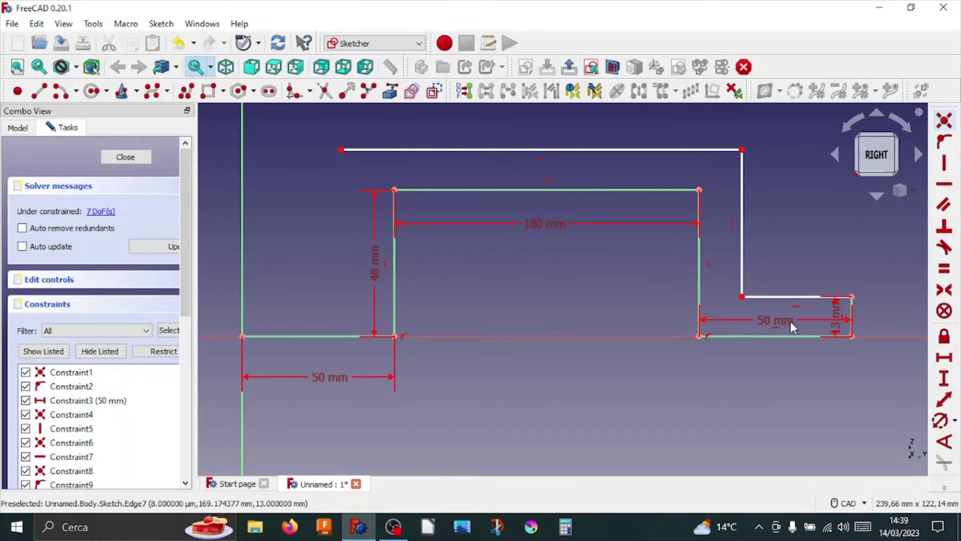
- Move the 50 mm and 13 mm labels aside and constrain the inner upright to 45 mm
{"action": "left_click_drag", "start_coordinate": [777, 320], "coordinate": [779, 393]}
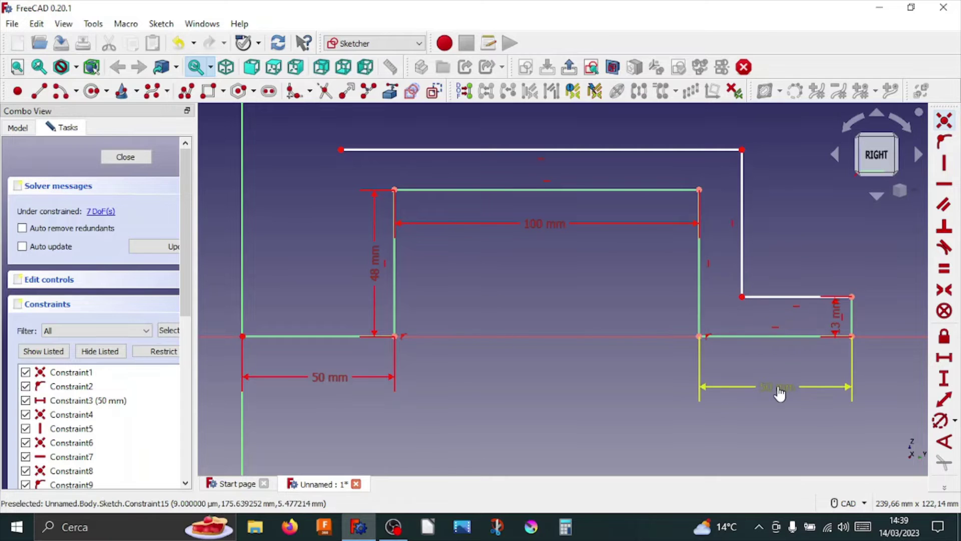
{"action": "left_click_drag", "start_coordinate": [832, 312], "coordinate": [871, 290]}
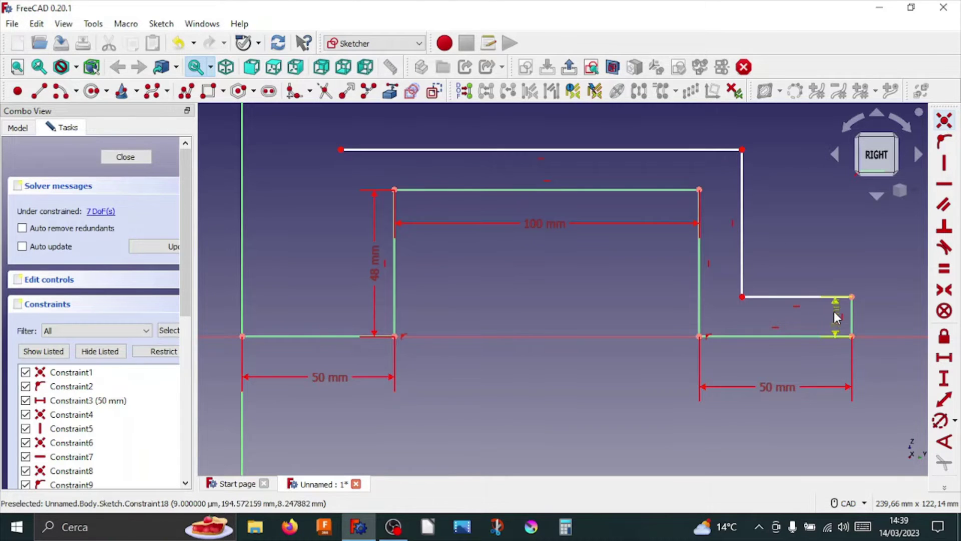
{"action": "middle_click_drag", "start_coordinate": [871, 290], "coordinate": [708, 354]}
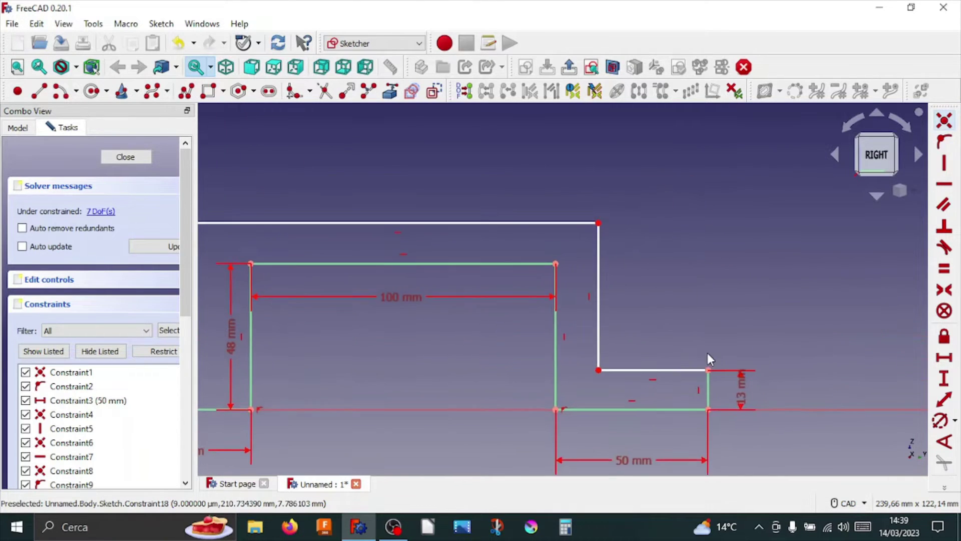
{"action": "left_click", "coordinate": [944, 379]}
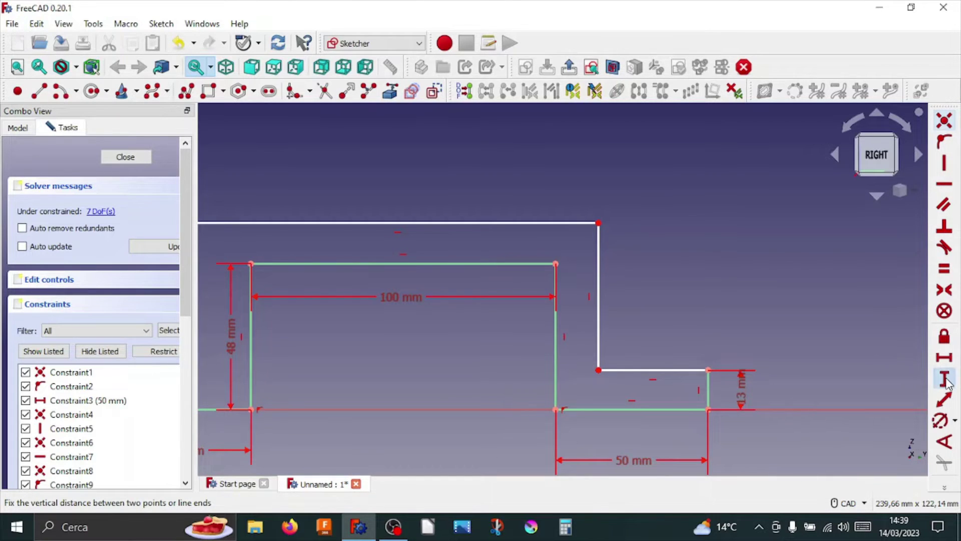
{"action": "left_click", "coordinate": [599, 323]}
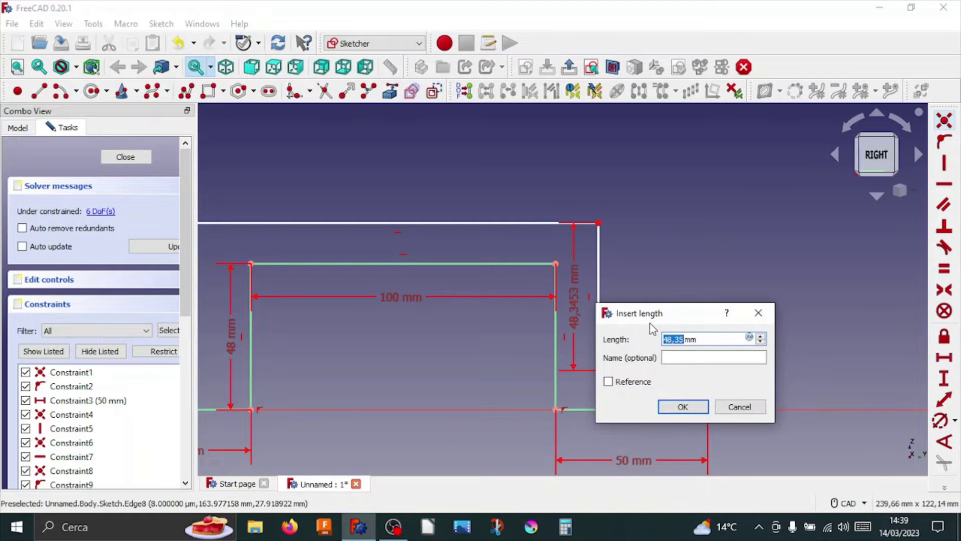
{"action": "type", "text": "45"}
{"action": "left_click", "coordinate": [682, 405]}
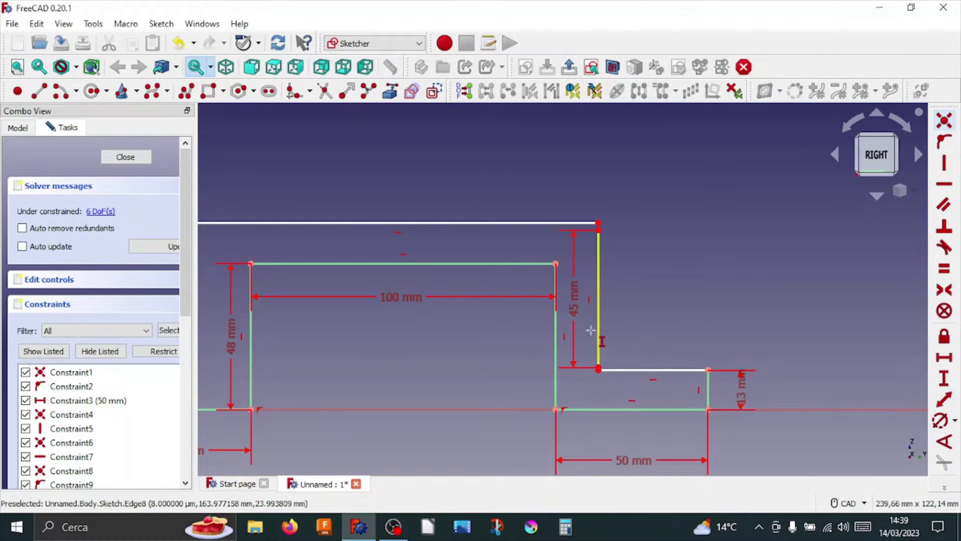
{"action": "left_click_drag", "start_coordinate": [575, 299], "coordinate": [746, 332]}
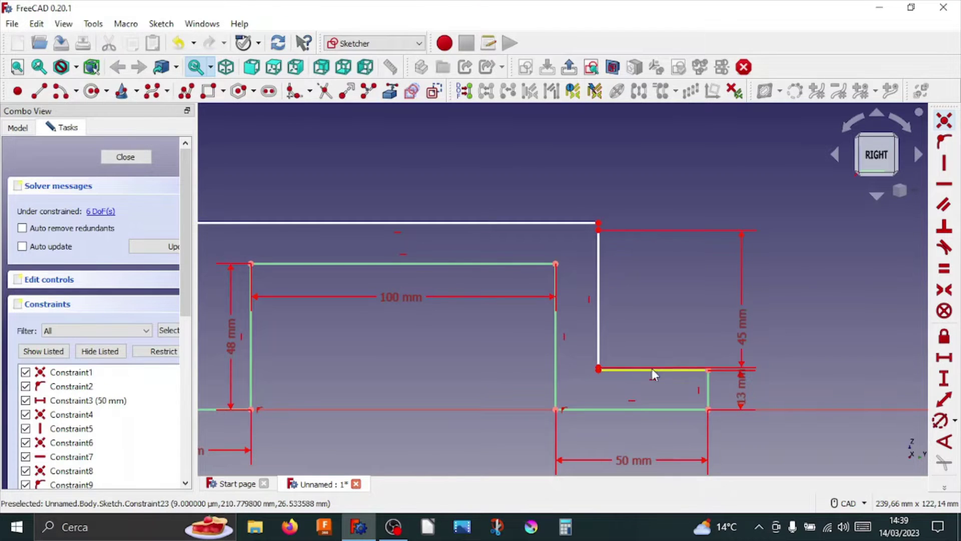
- Make the two corner points at the upright's lower end coincident
{"action": "scroll", "coordinate": [591, 377], "scroll_direction": "up", "scroll_amount": 2}
{"action": "scroll", "coordinate": [604, 380], "scroll_direction": "up", "scroll_amount": 3}
{"action": "scroll", "coordinate": [604, 376], "scroll_direction": "up", "scroll_amount": 4}
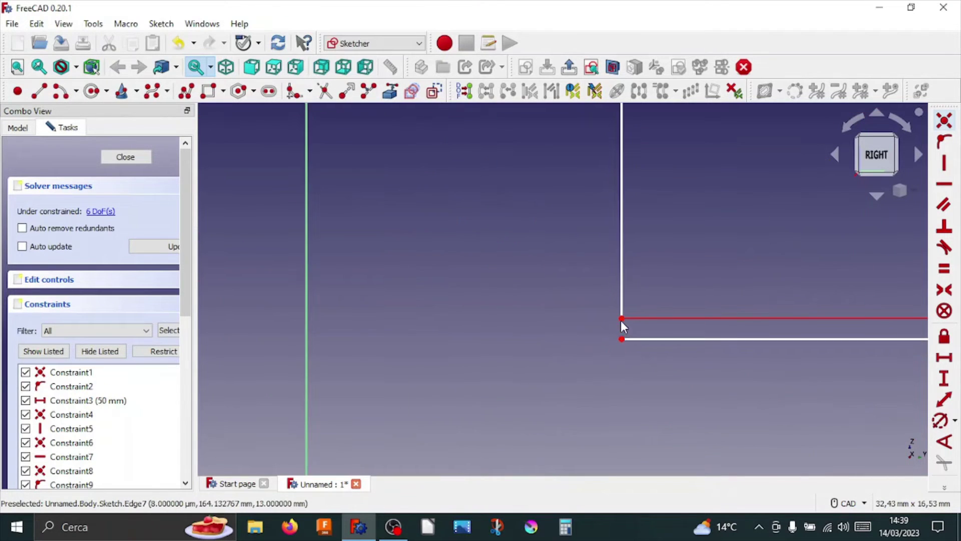
{"action": "left_click", "coordinate": [621, 339]}
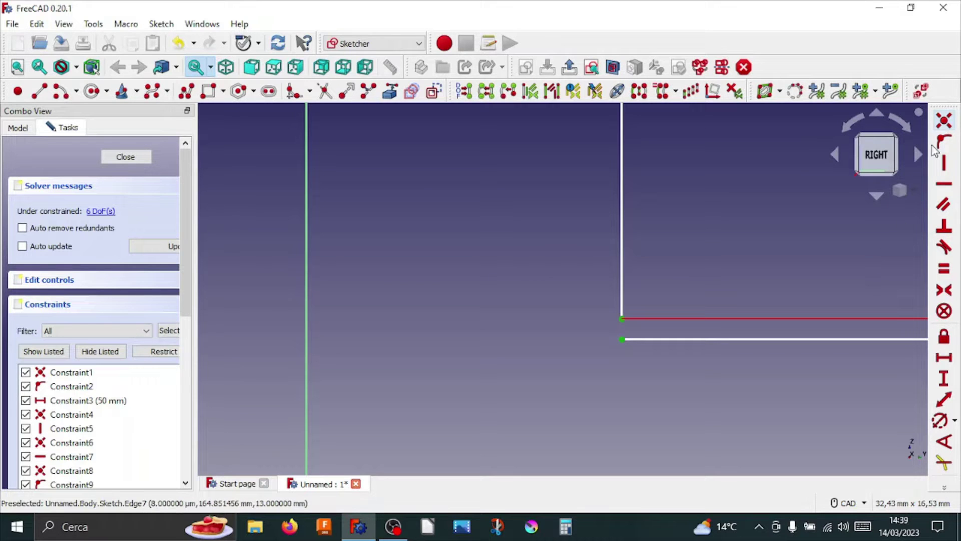
{"action": "left_click", "coordinate": [944, 120]}
- Join the top line's right endpoint to the upright's top corner with a coincident constraint
{"action": "scroll", "coordinate": [702, 246], "scroll_direction": "down", "scroll_amount": 2}
{"action": "scroll", "coordinate": [702, 245], "scroll_direction": "down", "scroll_amount": 2}
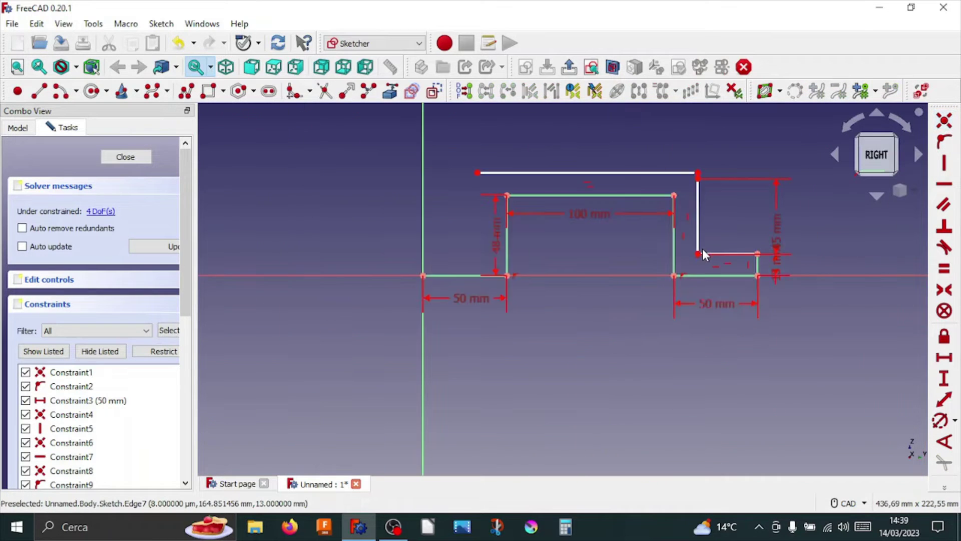
{"action": "scroll", "coordinate": [704, 298], "scroll_direction": "up", "scroll_amount": 5}
{"action": "scroll", "coordinate": [676, 295], "scroll_direction": "up", "scroll_amount": 3}
{"action": "scroll", "coordinate": [649, 290], "scroll_direction": "down", "scroll_amount": 4}
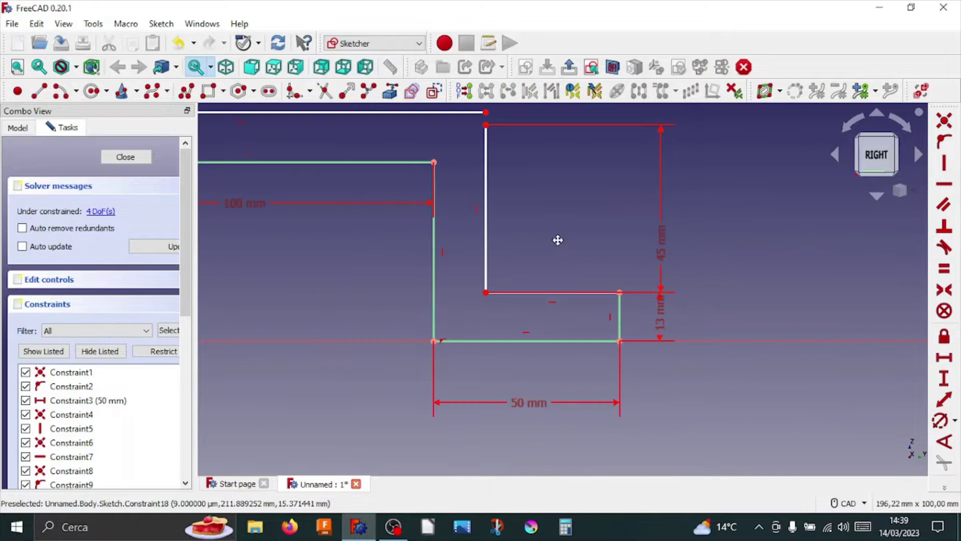
{"action": "scroll", "coordinate": [614, 218], "scroll_direction": "up", "scroll_amount": 2}
{"action": "scroll", "coordinate": [545, 182], "scroll_direction": "up", "scroll_amount": 2}
{"action": "scroll", "coordinate": [584, 174], "scroll_direction": "up", "scroll_amount": 2}
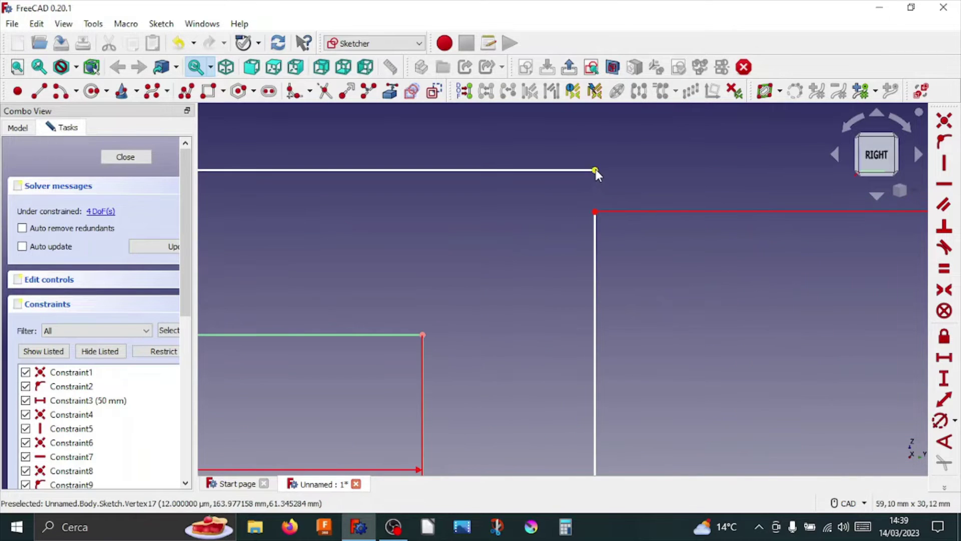
{"action": "left_click", "coordinate": [595, 170]}
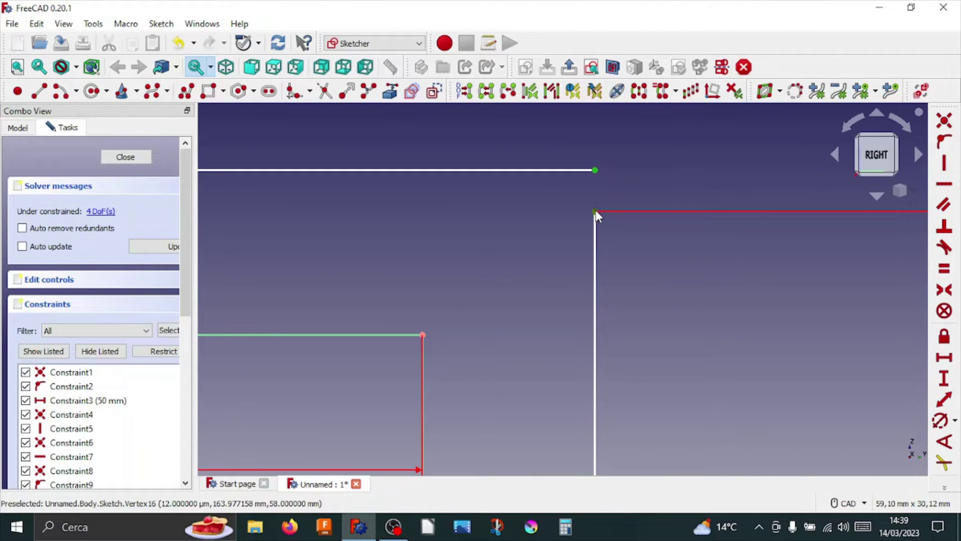
{"action": "left_click", "coordinate": [944, 121]}
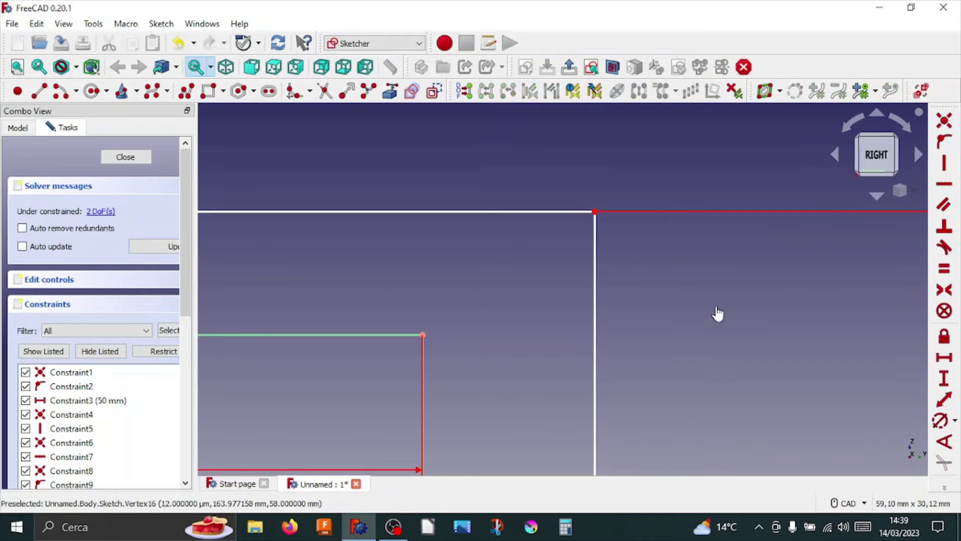
{"action": "scroll", "coordinate": [717, 307], "scroll_direction": "down", "scroll_amount": 3}
{"action": "middle_click_drag", "start_coordinate": [716, 311], "coordinate": [906, 318]}
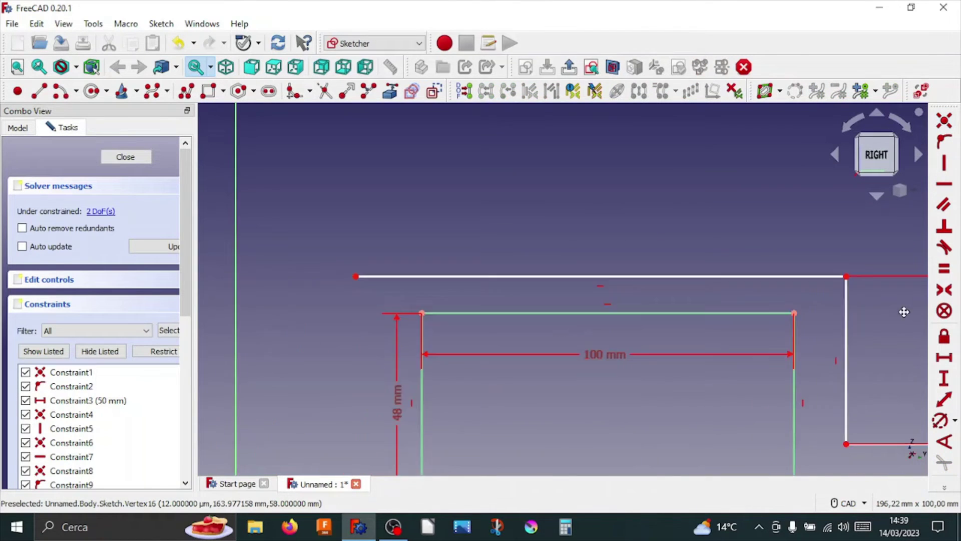
- Set horizontal distances of 120 mm on the top line and 40 mm on the step edge
{"action": "left_click", "coordinate": [634, 284]}
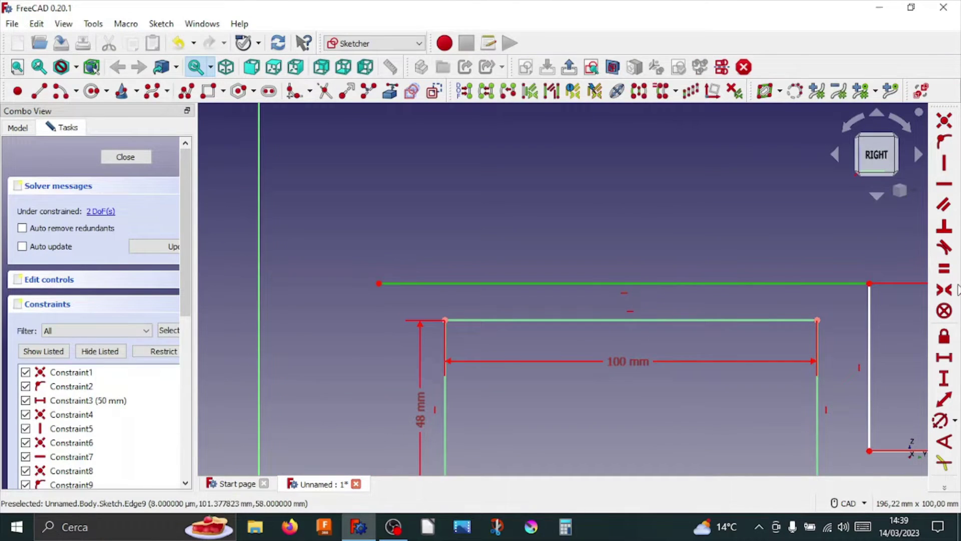
{"action": "left_click", "coordinate": [944, 357]}
{"action": "type", "text": "120"}
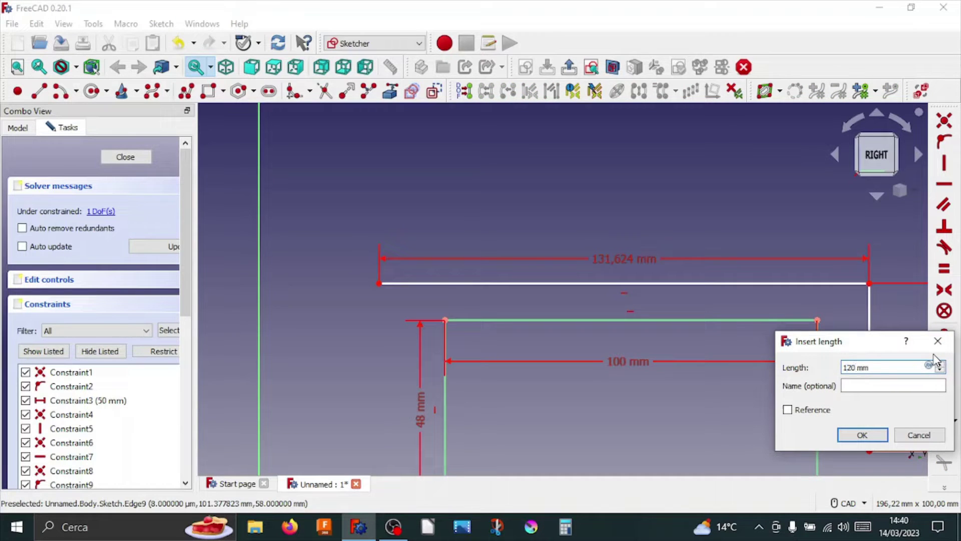
{"action": "left_click", "coordinate": [863, 440]}
{"action": "middle_click_drag", "start_coordinate": [732, 414], "coordinate": [587, 350]}
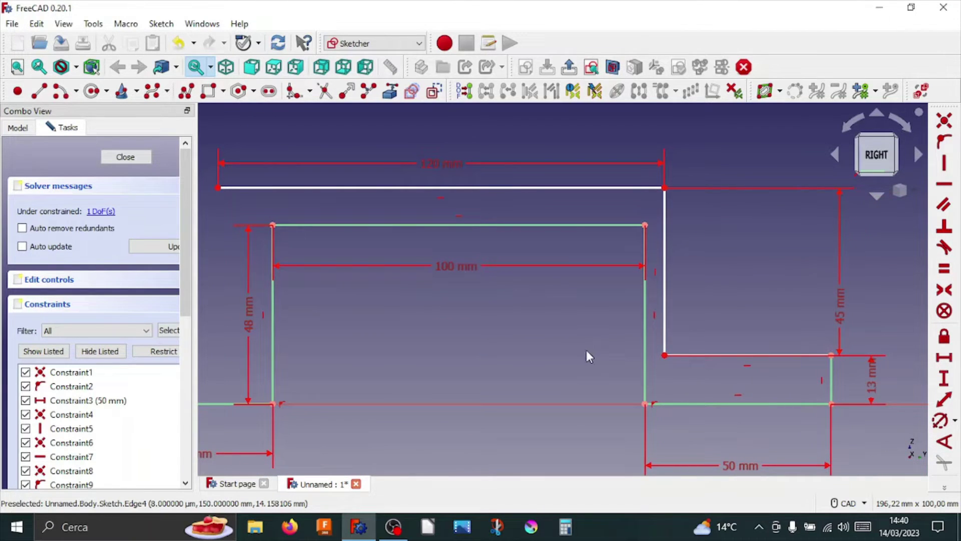
{"action": "left_click", "coordinate": [694, 356]}
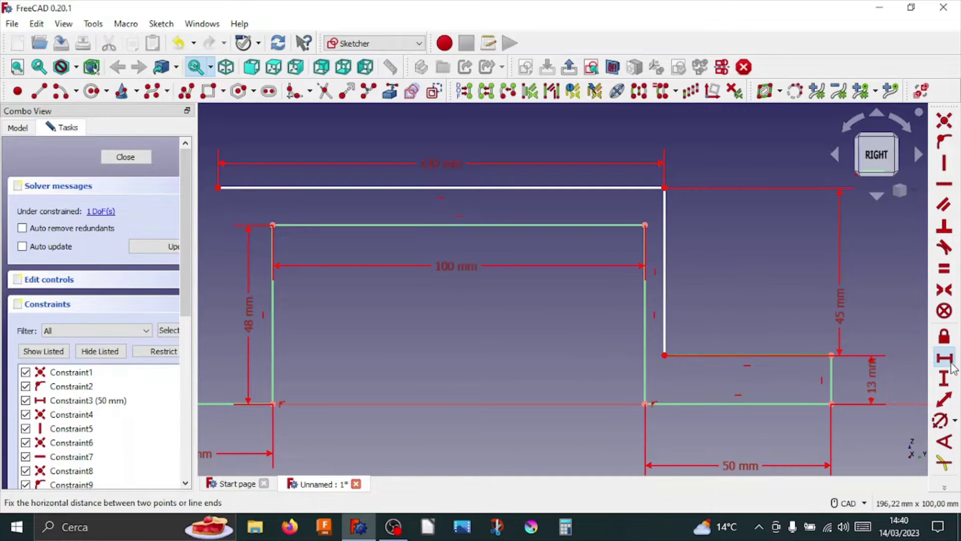
{"action": "left_click", "coordinate": [951, 361]}
{"action": "type", "text": "0"}
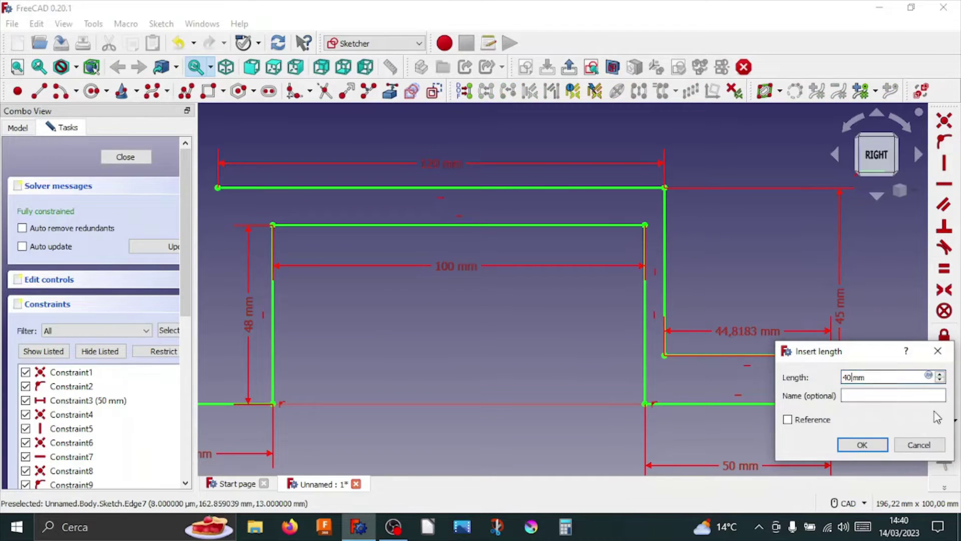
{"action": "left_click", "coordinate": [861, 445]}
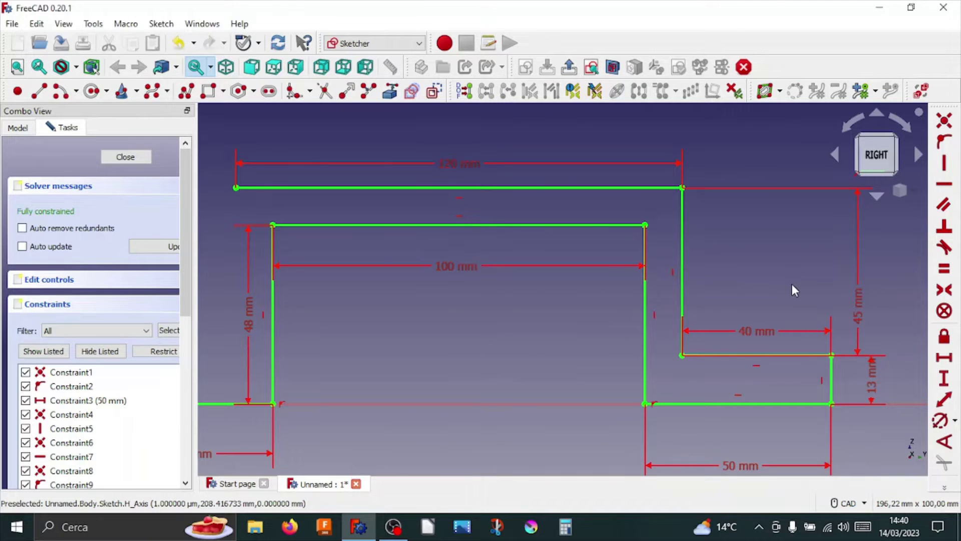
- Reposition the 40 mm, 45 mm and 120 mm dimension labels clear of the profile
{"action": "scroll", "coordinate": [768, 330], "scroll_direction": "up", "scroll_amount": 2}
{"action": "scroll", "coordinate": [765, 332], "scroll_direction": "down", "scroll_amount": 2}
{"action": "middle_click_drag", "start_coordinate": [758, 323], "coordinate": [726, 244]}
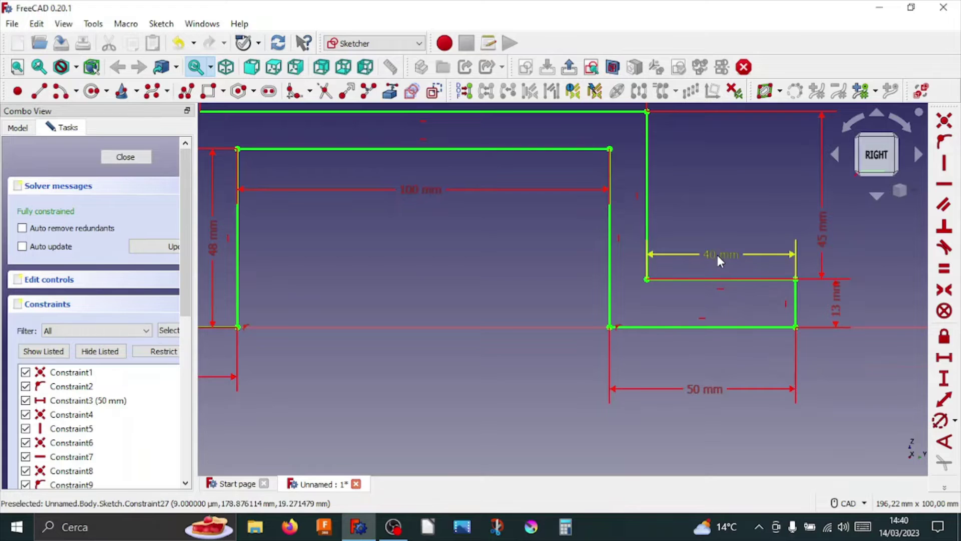
{"action": "left_click_drag", "start_coordinate": [716, 253], "coordinate": [710, 369]}
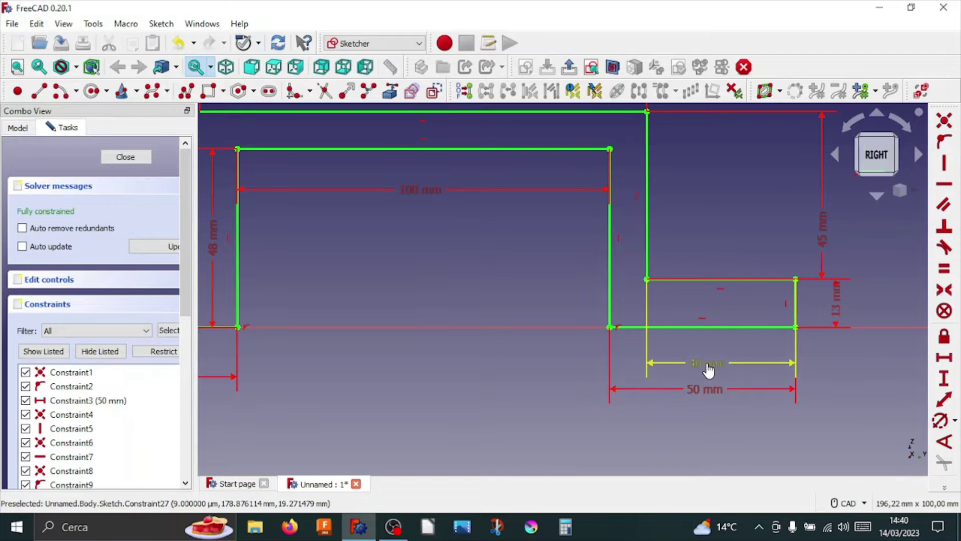
{"action": "middle_click_drag", "start_coordinate": [383, 394], "coordinate": [521, 421]}
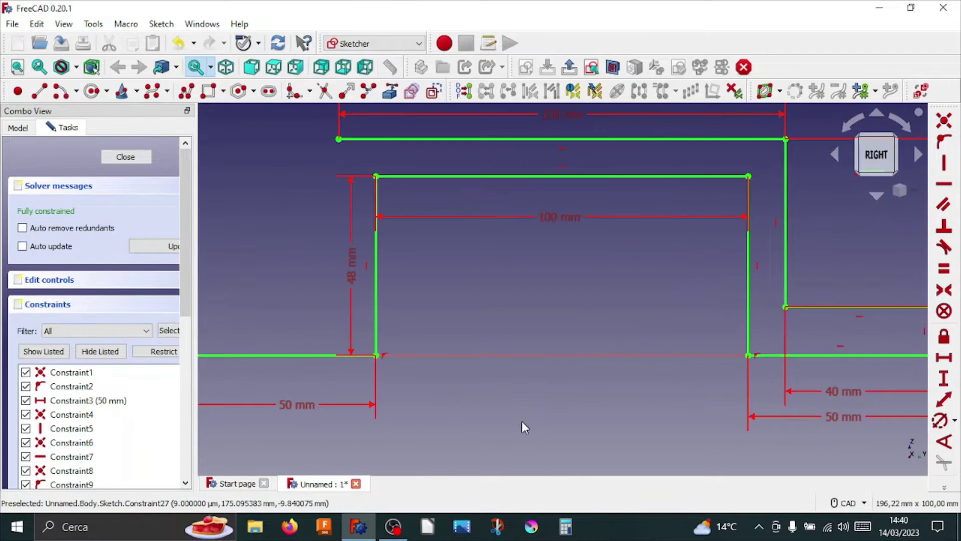
{"action": "scroll", "coordinate": [522, 422], "scroll_direction": "down", "scroll_amount": 2}
{"action": "middle_click_drag", "start_coordinate": [552, 310], "coordinate": [523, 333]}
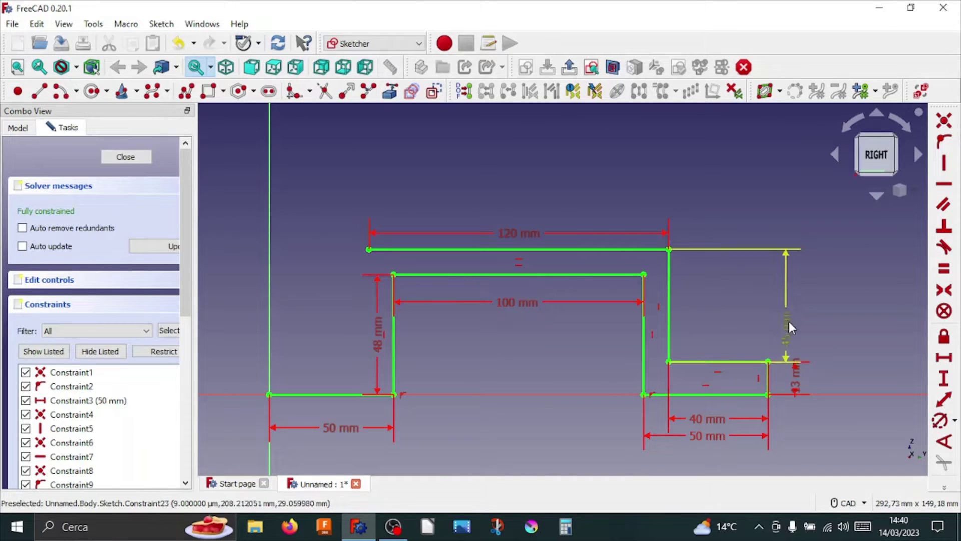
{"action": "mouse_move", "coordinate": [789, 320]}
{"action": "left_mouse_down"}
{"action": "mouse_move", "coordinate": [797, 329]}
{"action": "mouse_move", "coordinate": [795, 322]}
{"action": "left_mouse_up"}
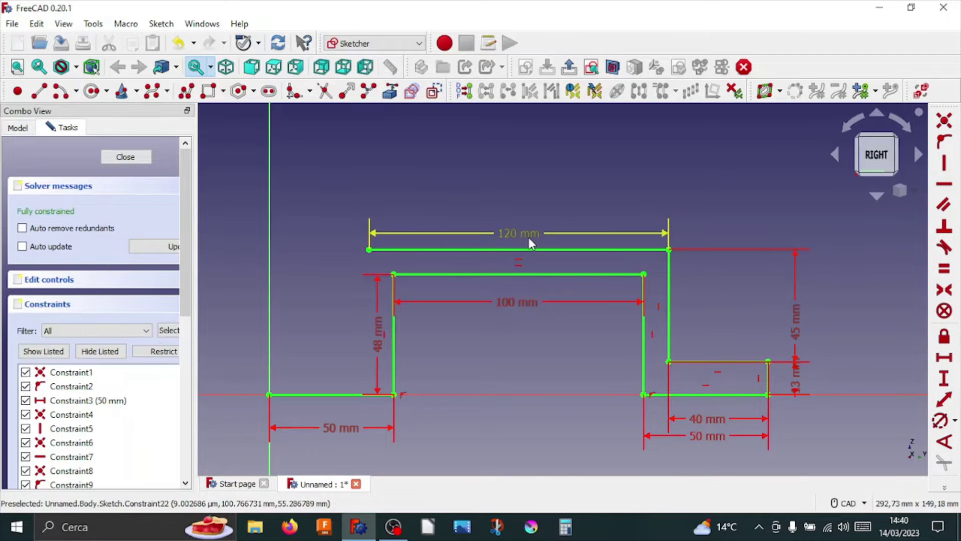
{"action": "left_click_drag", "start_coordinate": [520, 233], "coordinate": [534, 211]}
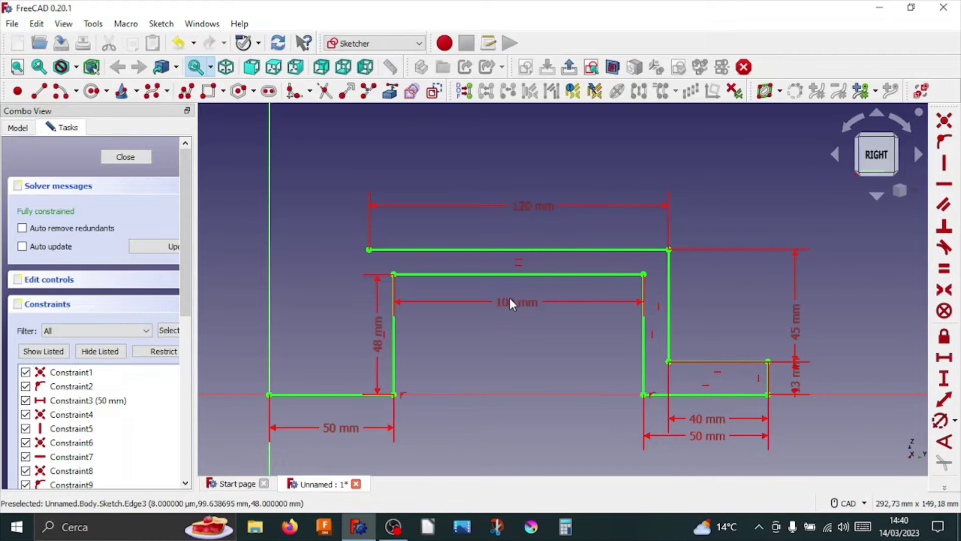
{"action": "middle_click_drag", "start_coordinate": [506, 323], "coordinate": [557, 316]}
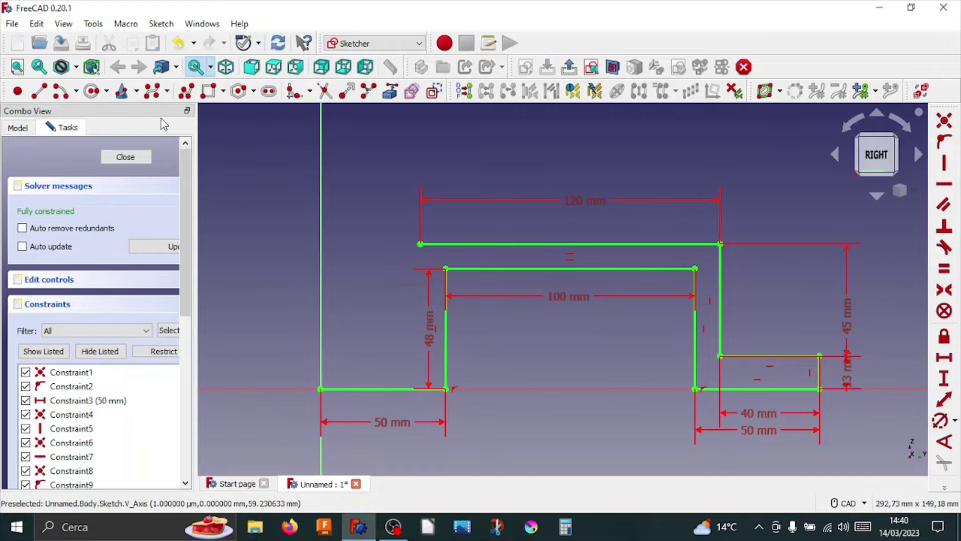
{"action": "left_click", "coordinate": [39, 90]}
- Draw a line down from the top line's left end, then across to the vertical axis
{"action": "scroll", "coordinate": [382, 244], "scroll_direction": "up", "scroll_amount": 1}
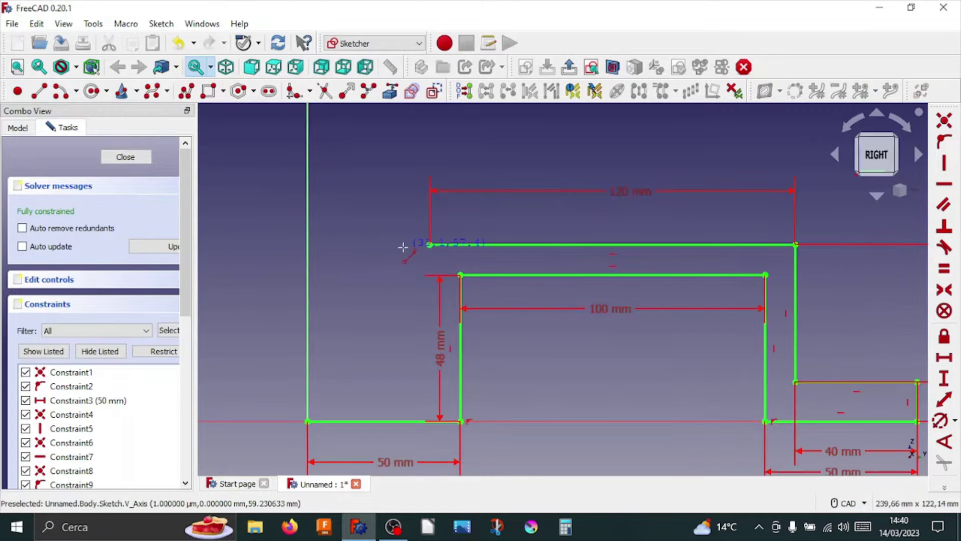
{"action": "left_click", "coordinate": [430, 245]}
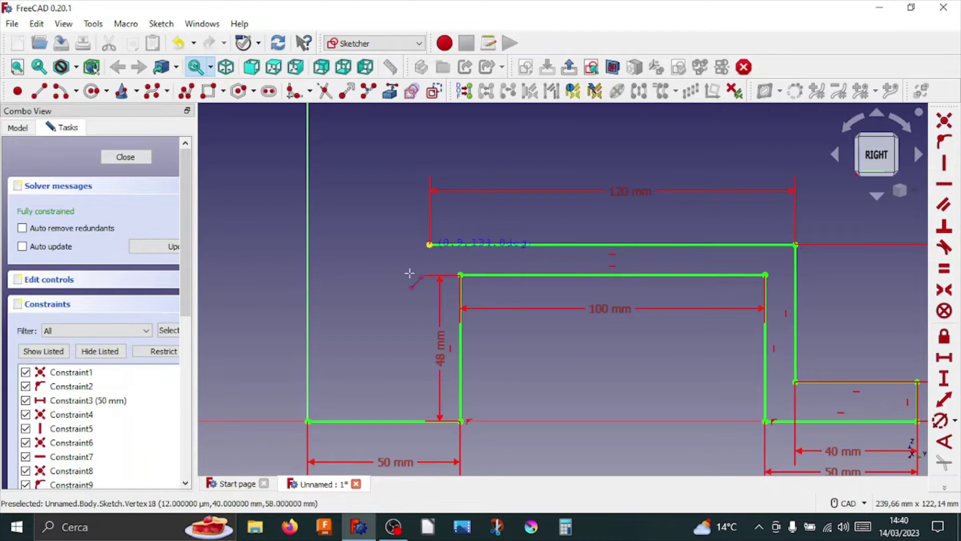
{"action": "left_click", "coordinate": [430, 381]}
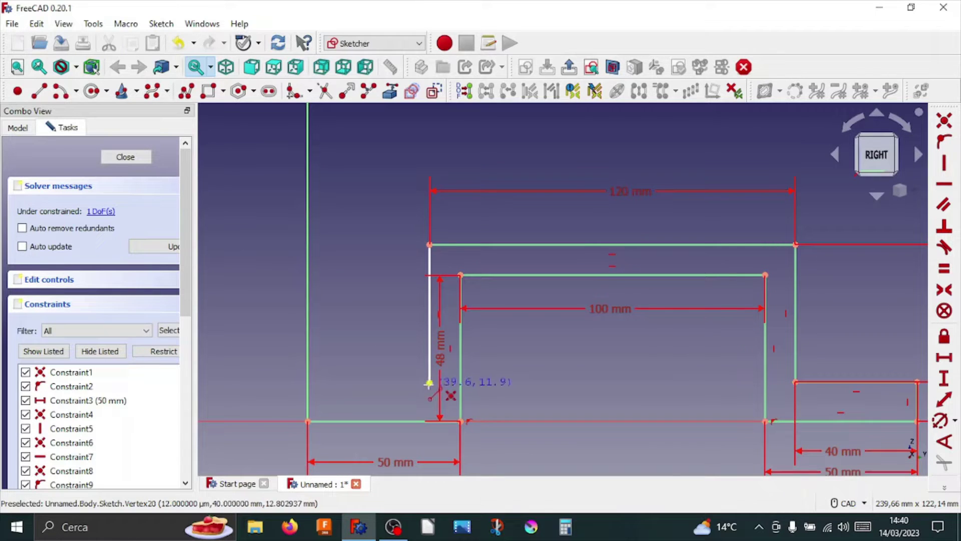
{"action": "left_click", "coordinate": [429, 383]}
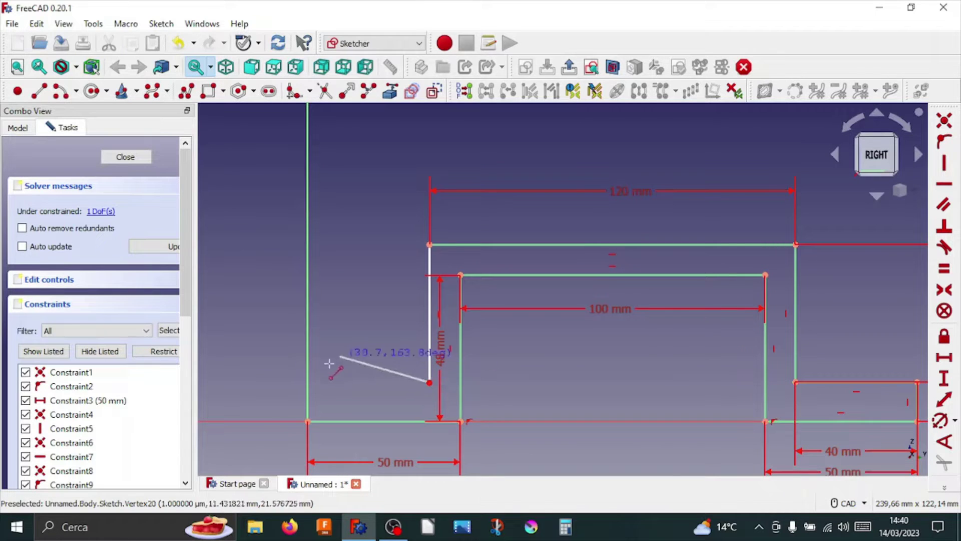
{"action": "left_click", "coordinate": [308, 383]}
- Move the 48 mm dimension beside the inner rectangle
{"action": "scroll", "coordinate": [390, 311], "scroll_direction": "up", "scroll_amount": 1}
{"action": "scroll", "coordinate": [436, 250], "scroll_direction": "up", "scroll_amount": 2}
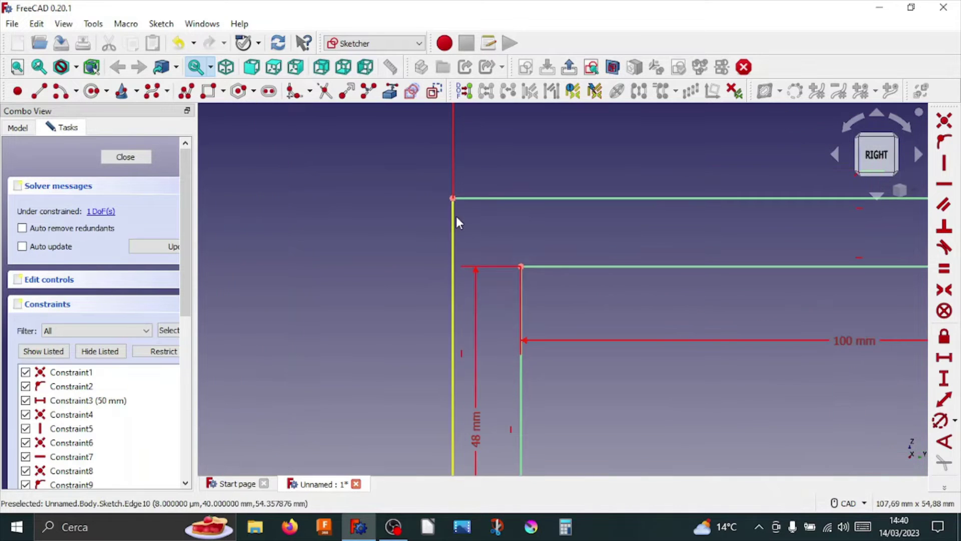
{"action": "scroll", "coordinate": [451, 210], "scroll_direction": "up", "scroll_amount": 1}
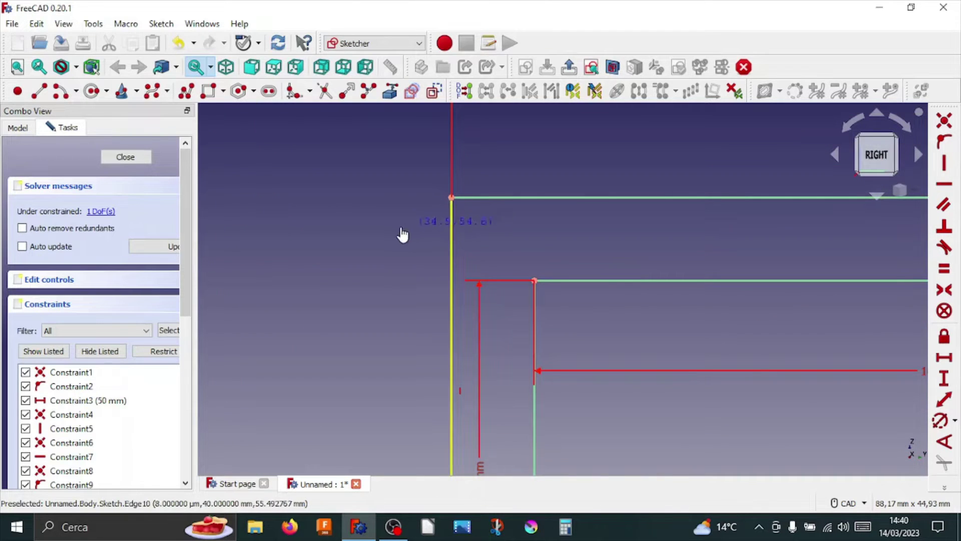
{"action": "scroll", "coordinate": [398, 235], "scroll_direction": "down", "scroll_amount": 3}
{"action": "scroll", "coordinate": [425, 296], "scroll_direction": "up", "scroll_amount": 2}
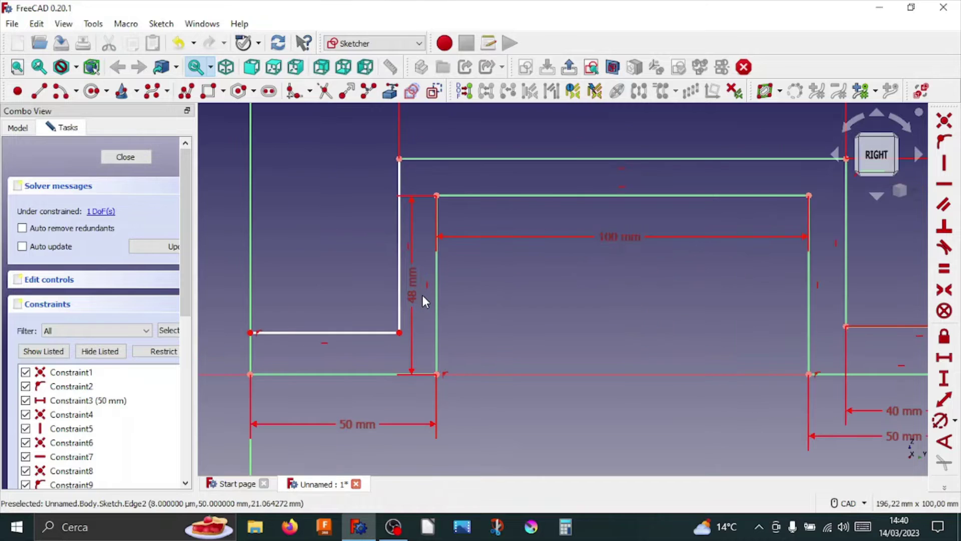
{"action": "mouse_move", "coordinate": [412, 299]}
{"action": "left_mouse_down"}
{"action": "mouse_move", "coordinate": [377, 300]}
{"action": "mouse_move", "coordinate": [470, 295]}
{"action": "left_mouse_up"}
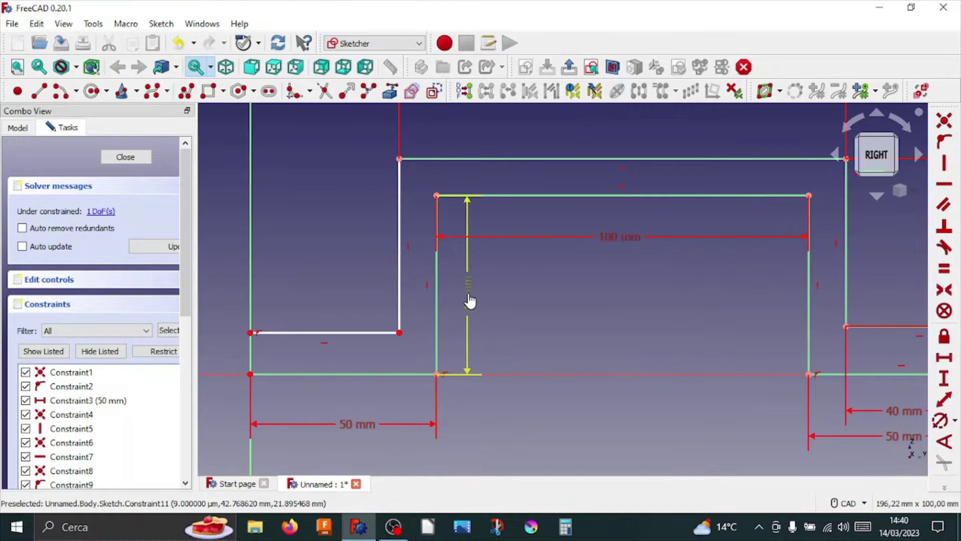
- Constrain the new left upright to a 45 mm vertical distance
{"action": "left_click", "coordinate": [944, 378]}
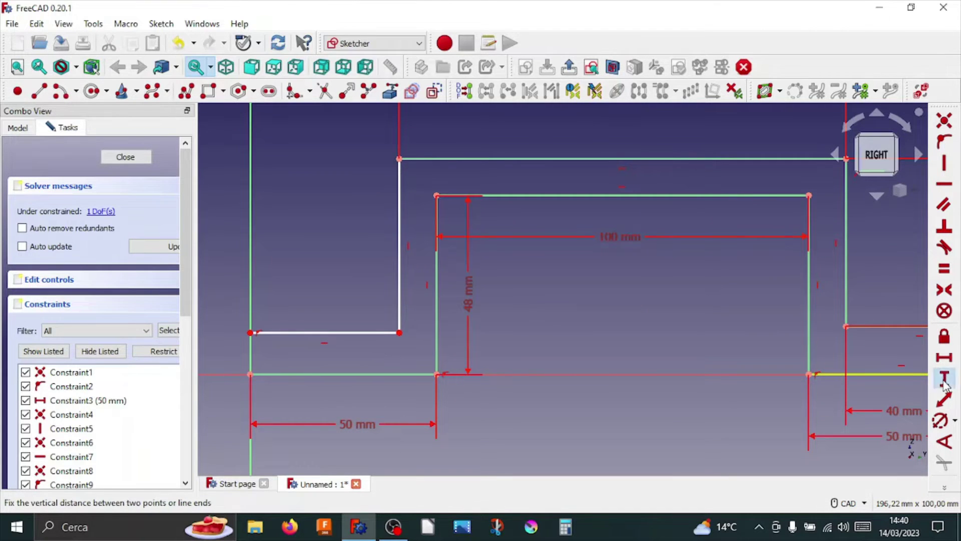
{"action": "left_click", "coordinate": [396, 250]}
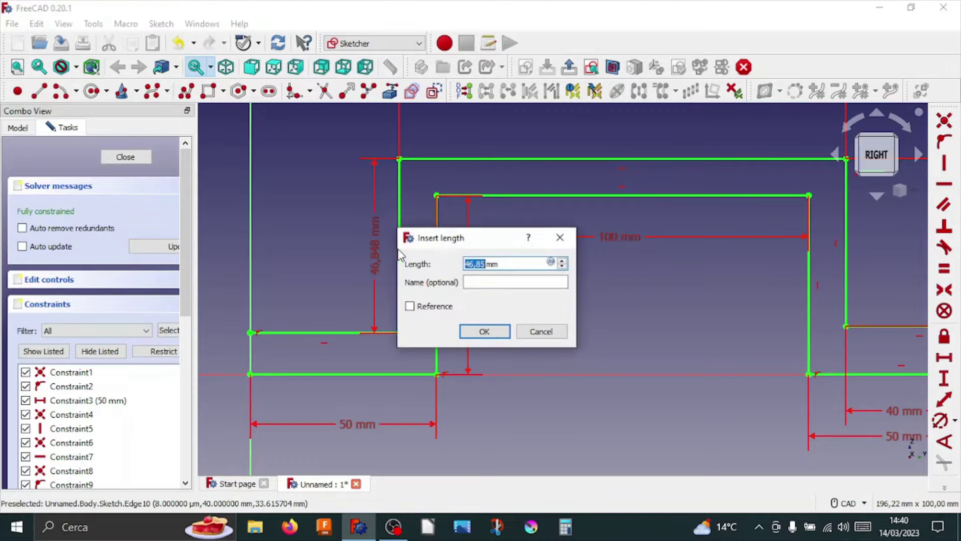
{"action": "left_click", "coordinate": [534, 331]}
{"action": "middle_click_drag", "start_coordinate": [483, 358], "coordinate": [678, 345]}
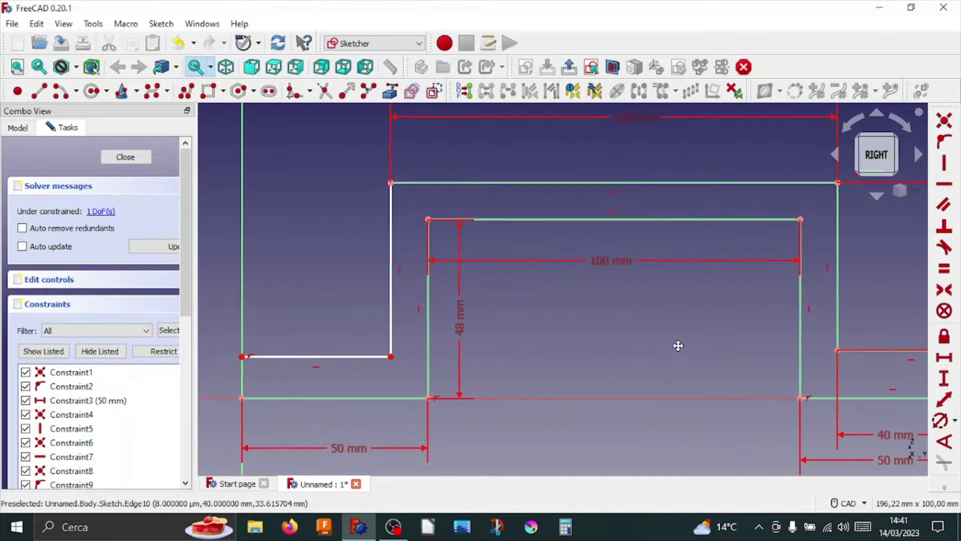
{"action": "left_click", "coordinate": [396, 286]}
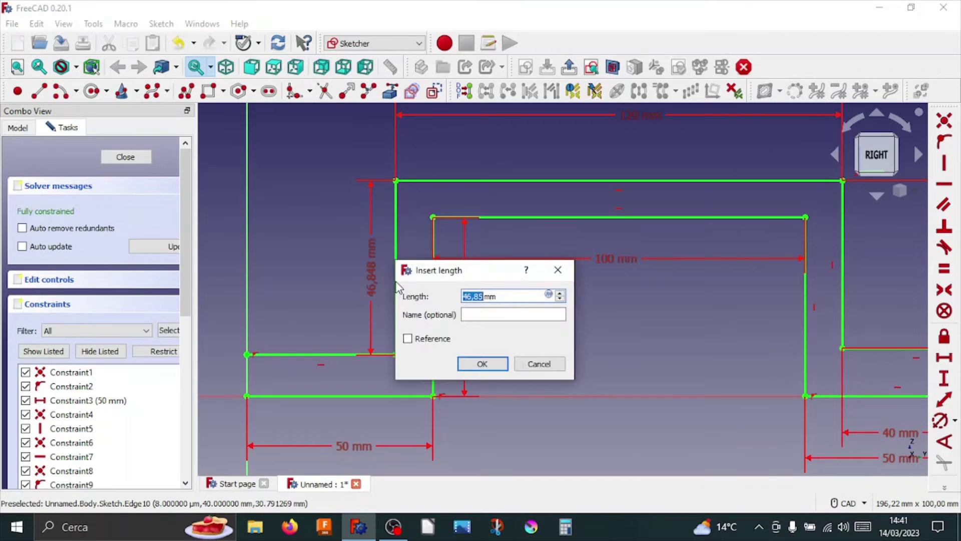
{"action": "left_click", "coordinate": [479, 364]}
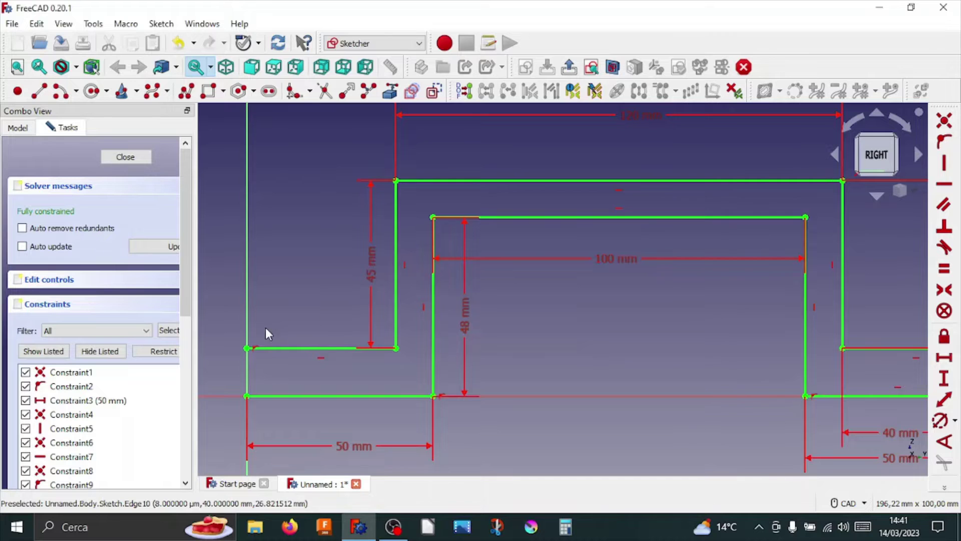
{"action": "scroll", "coordinate": [248, 351], "scroll_direction": "up", "scroll_amount": 2}
{"action": "scroll", "coordinate": [246, 357], "scroll_direction": "up", "scroll_amount": 3}
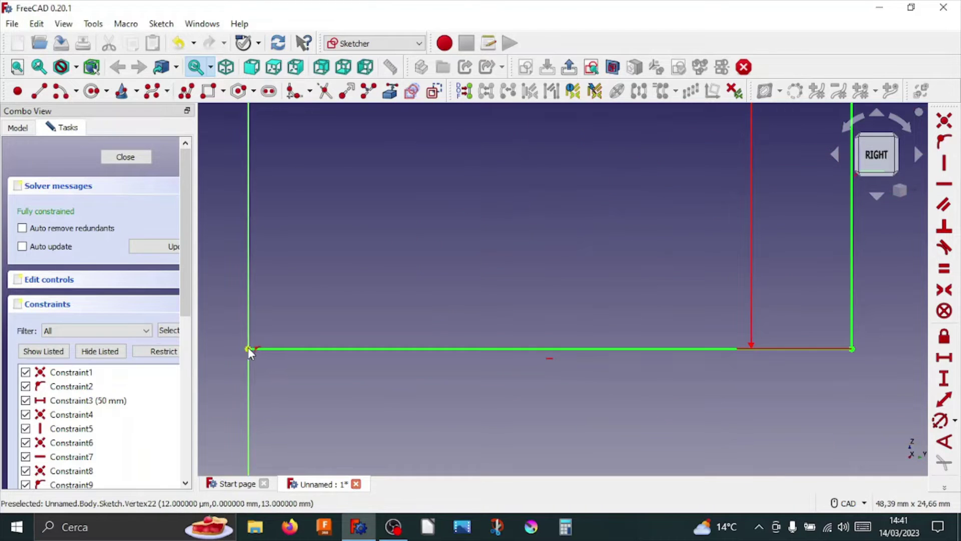
- Draw a vertical line from the upper left corner vertex down to the lower vertex
{"action": "middle_click_drag", "start_coordinate": [252, 349], "coordinate": [339, 262]}
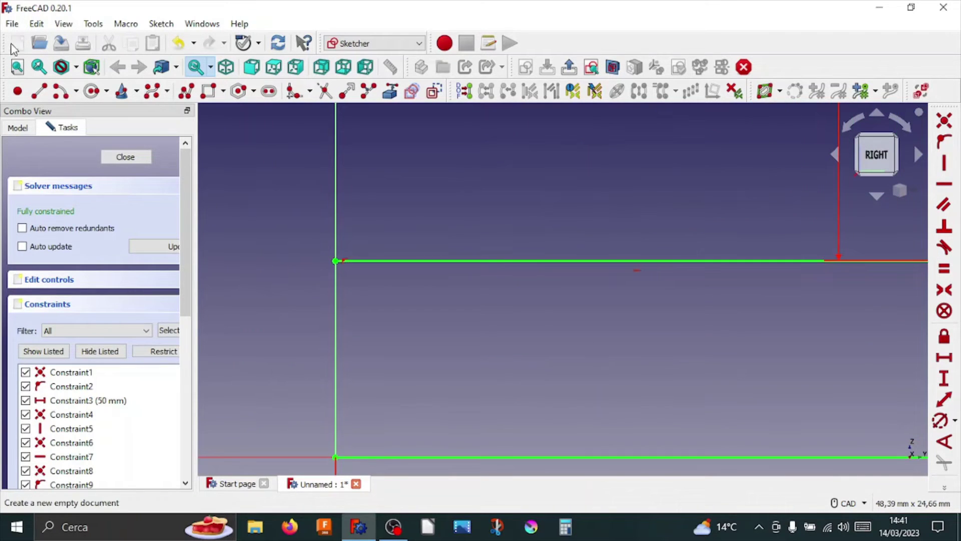
{"action": "left_click", "coordinate": [38, 91]}
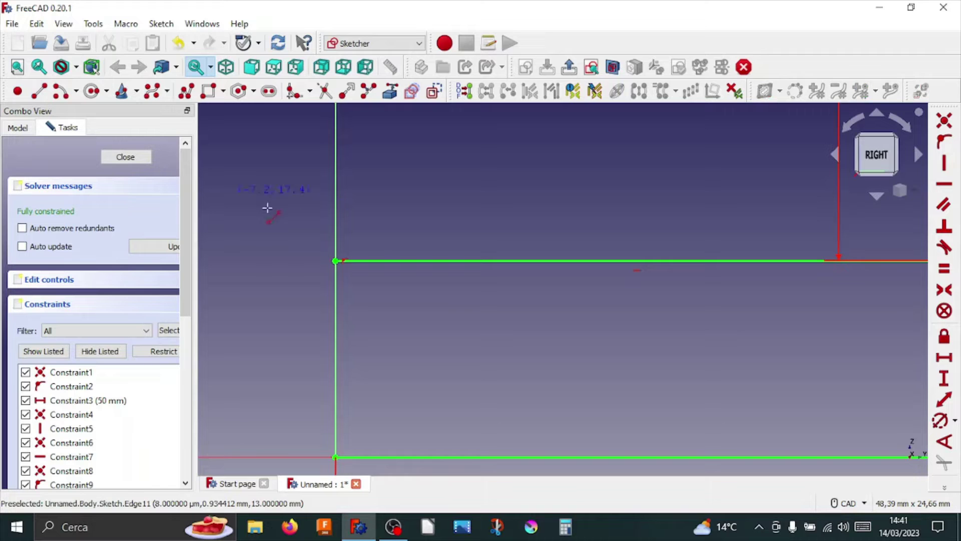
{"action": "left_click", "coordinate": [336, 260]}
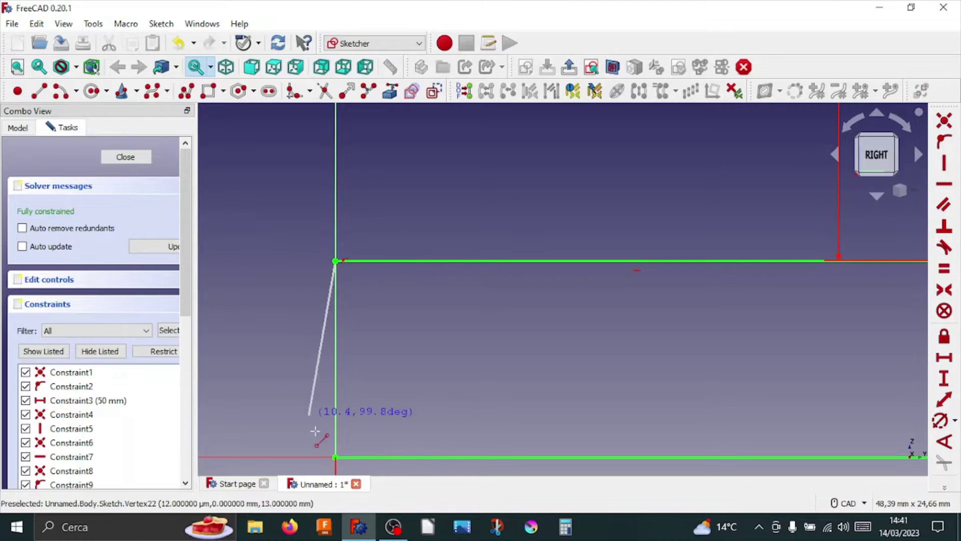
{"action": "left_click", "coordinate": [336, 458]}
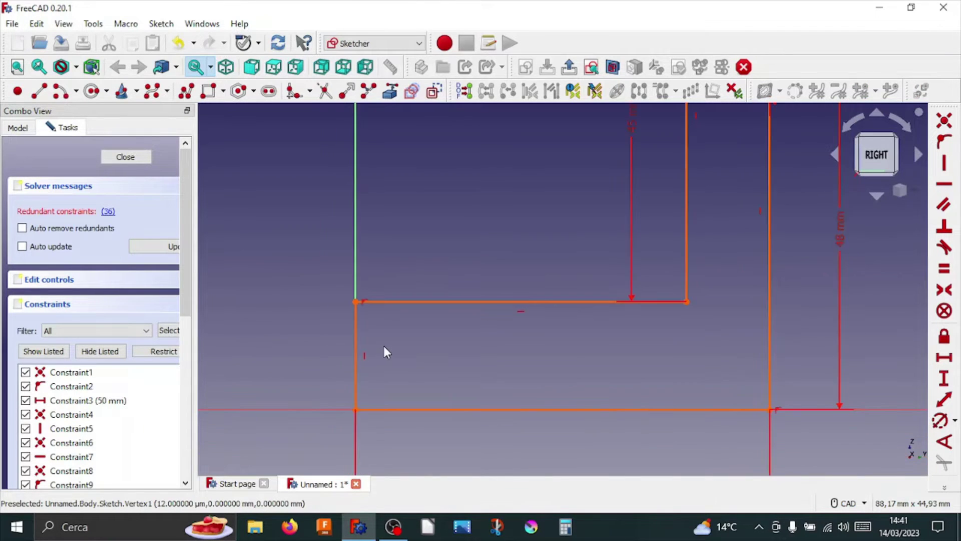
- Delete the redundant constraint at the left flange and zoom out to show the whole profile
{"action": "scroll", "coordinate": [360, 301], "scroll_direction": "up", "scroll_amount": 2}
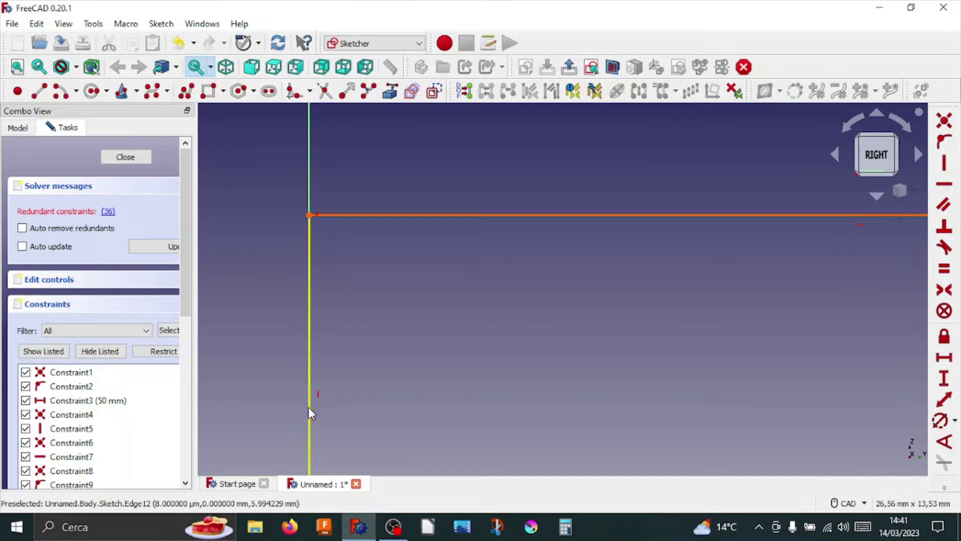
{"action": "left_click", "coordinate": [319, 395]}
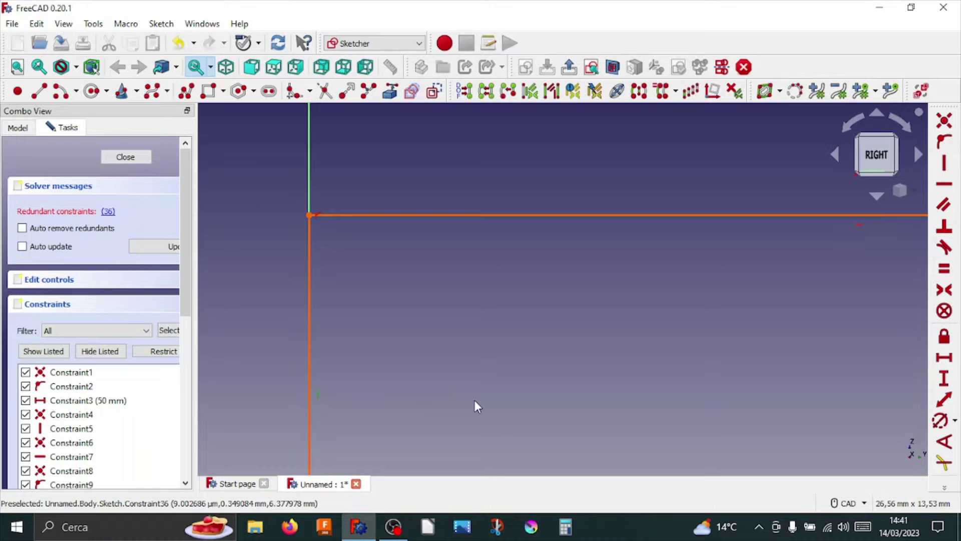
{"action": "key", "text": "Delete"}
{"action": "scroll", "coordinate": [475, 390], "scroll_direction": "down", "scroll_amount": 5}
{"action": "scroll", "coordinate": [483, 373], "scroll_direction": "down", "scroll_amount": 4}
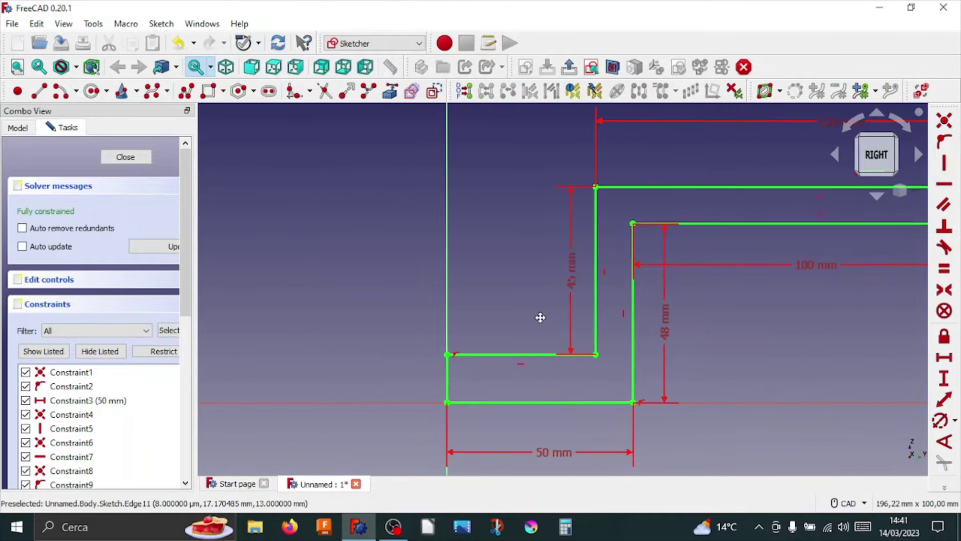
{"action": "scroll", "coordinate": [540, 318], "scroll_direction": "down", "scroll_amount": 2}
{"action": "scroll", "coordinate": [455, 333], "scroll_direction": "down", "scroll_amount": 2}
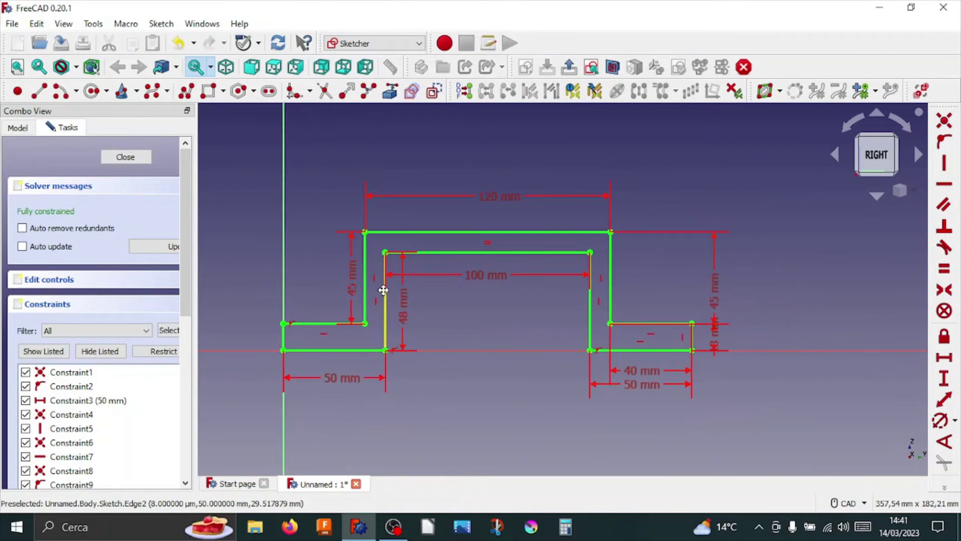
{"action": "middle_click_drag", "start_coordinate": [383, 291], "coordinate": [399, 300]}
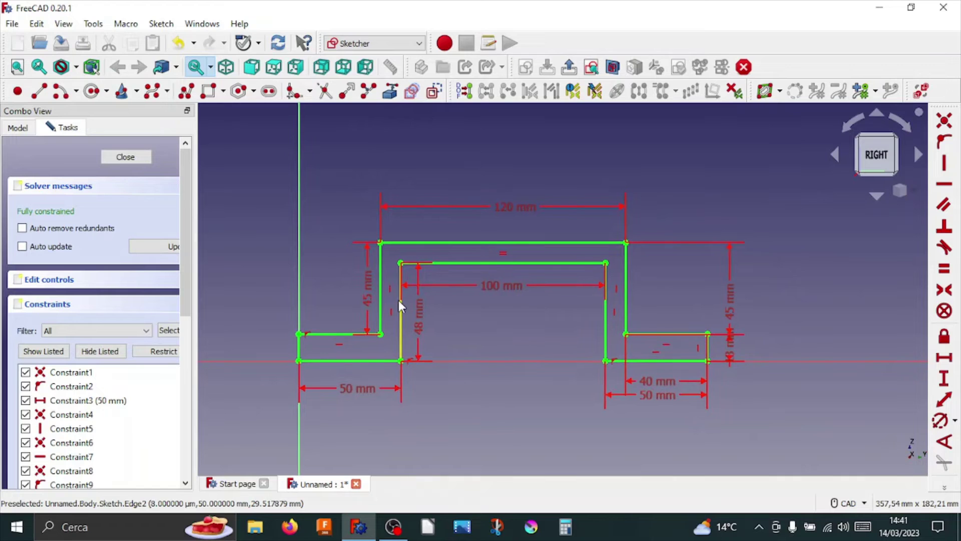
- Close the bracket profile sketch and frame the profile in the view
{"action": "left_click", "coordinate": [114, 158]}
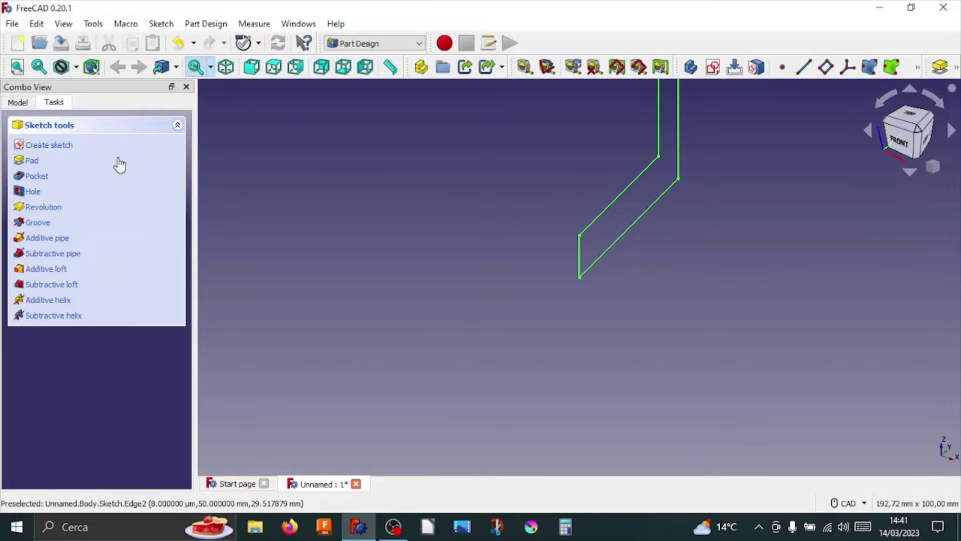
{"action": "middle_click_drag", "start_coordinate": [699, 241], "coordinate": [521, 290]}
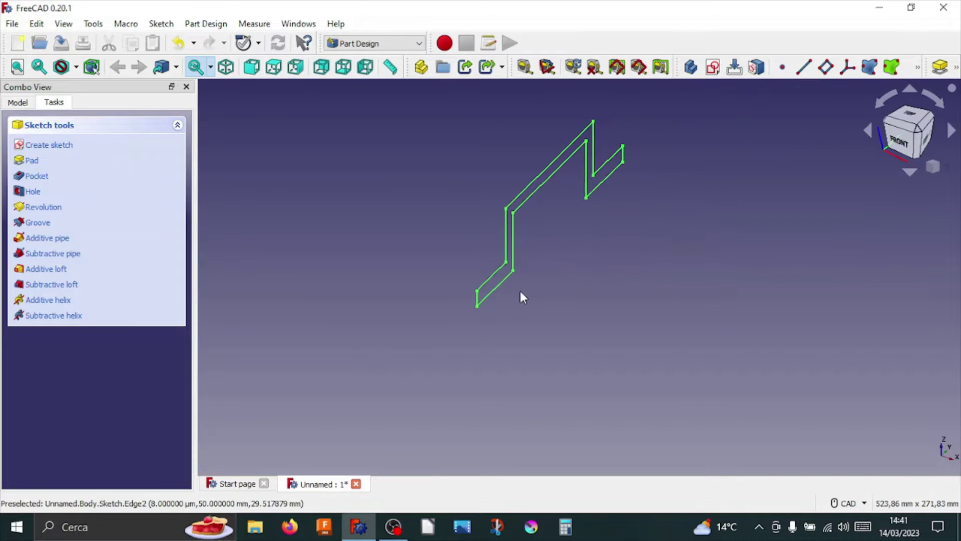
{"action": "scroll", "coordinate": [473, 176], "scroll_direction": "up", "scroll_amount": 2}
{"action": "middle_click_drag", "start_coordinate": [469, 179], "coordinate": [385, 222]}
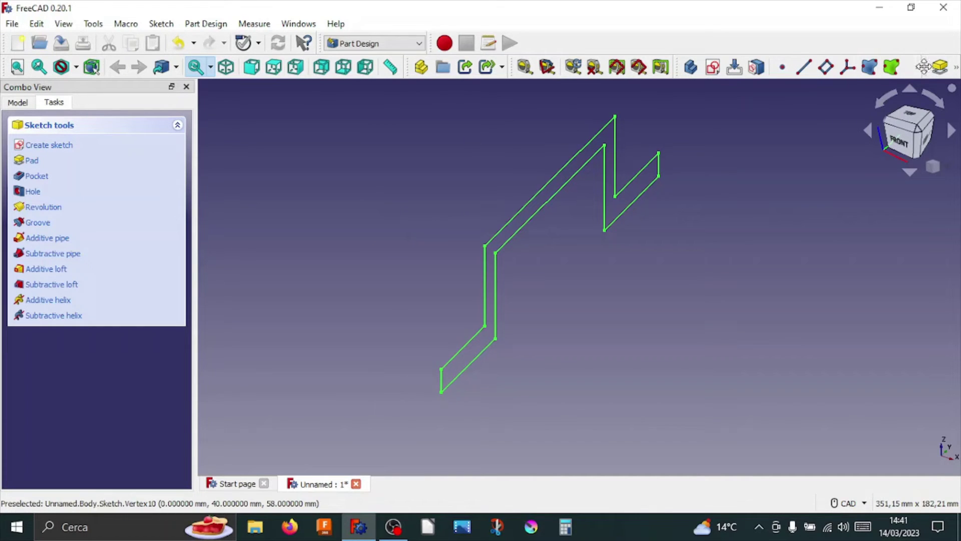
- Move the Part Design and Sketcher toolbars into new rows and show the Model tree
{"action": "mouse_move", "coordinate": [930, 67]}
{"action": "left_mouse_down"}
{"action": "mouse_move", "coordinate": [4, 93]}
{"action": "mouse_move", "coordinate": [40, 86]}
{"action": "left_mouse_up"}
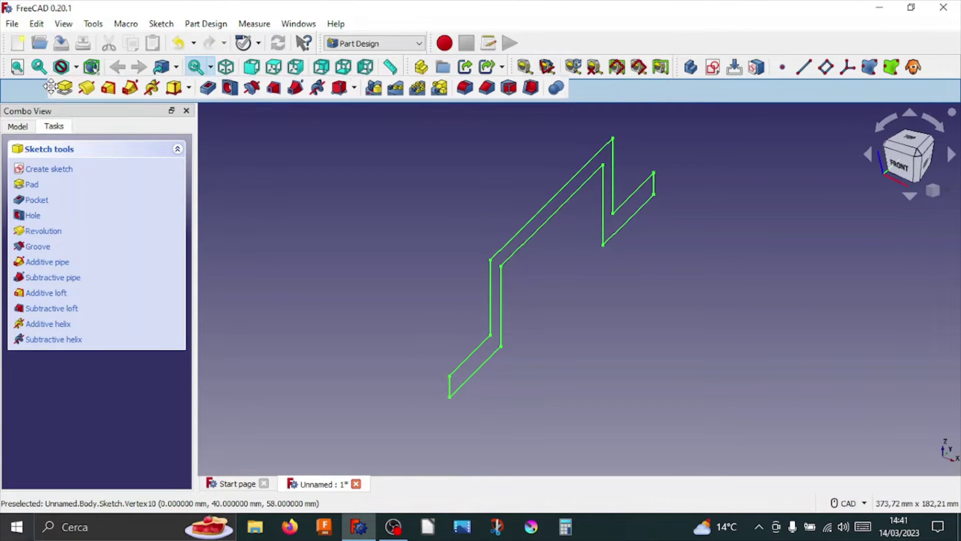
{"action": "left_click_drag", "start_coordinate": [40, 86], "coordinate": [10, 90]}
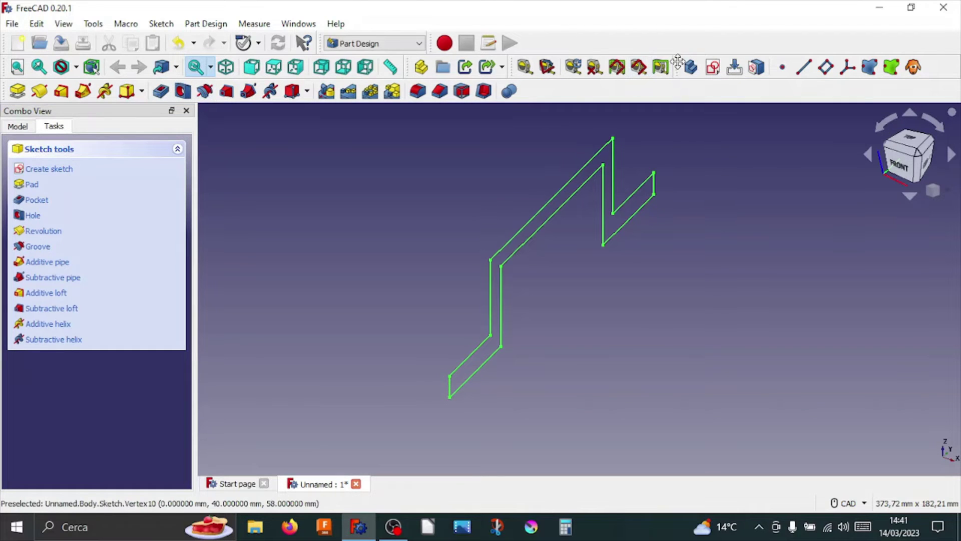
{"action": "left_click_drag", "start_coordinate": [677, 62], "coordinate": [10, 90]}
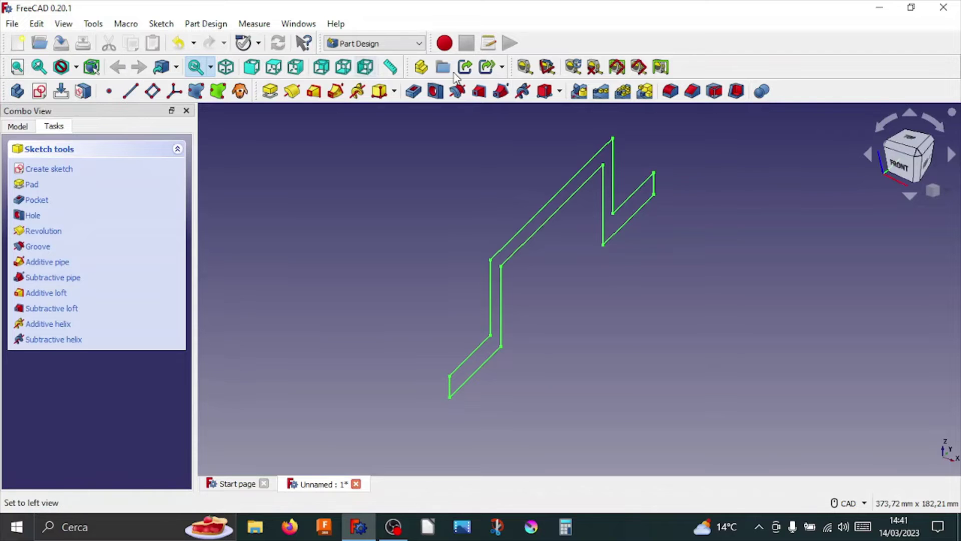
{"action": "scroll", "coordinate": [541, 200], "scroll_direction": "down", "scroll_amount": 1}
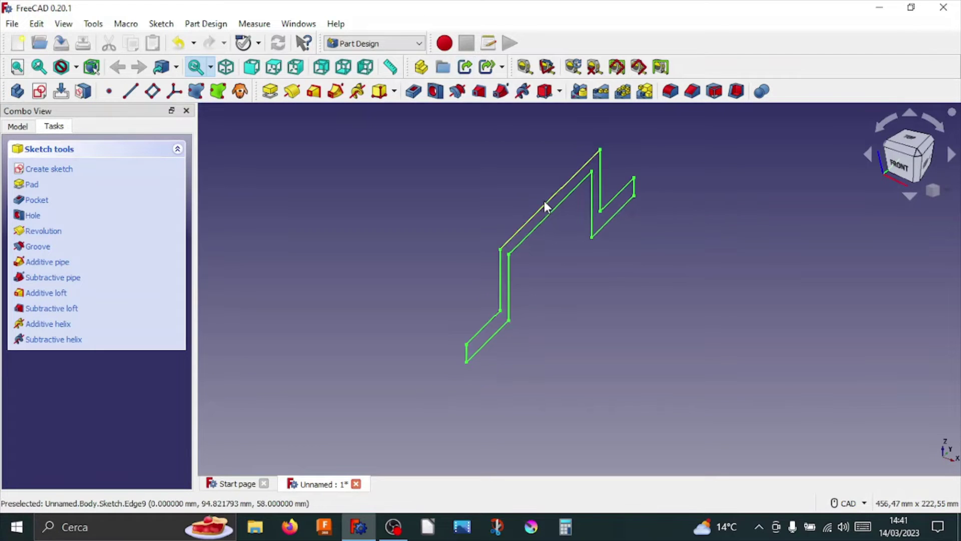
{"action": "middle_click_drag", "start_coordinate": [552, 212], "coordinate": [549, 240]}
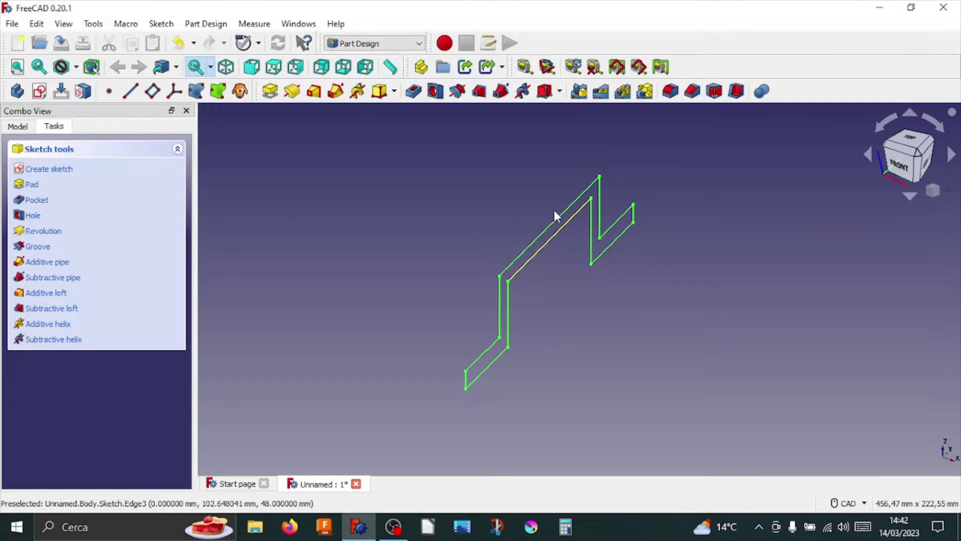
{"action": "left_click", "coordinate": [18, 126]}
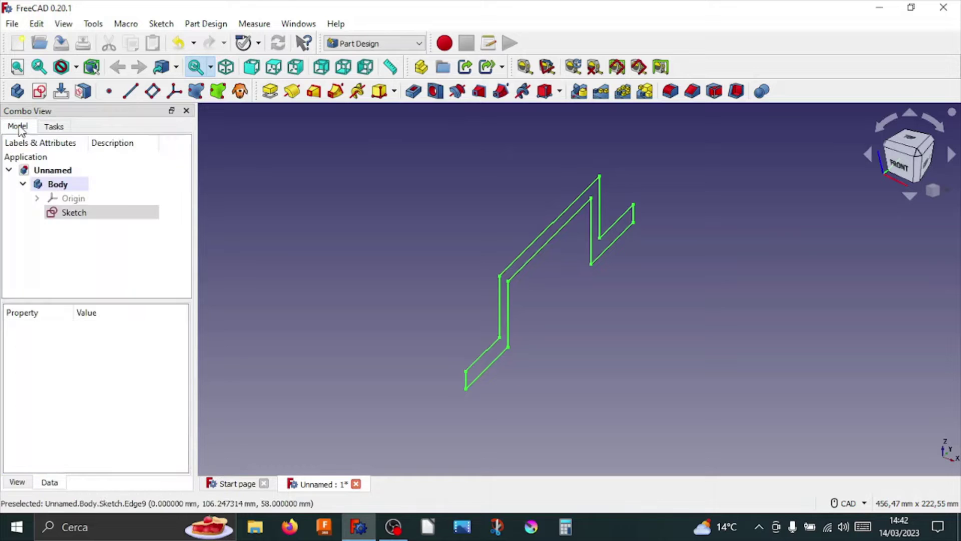
- Pad the bracket profile 120 mm, symmetric to the sketch plane
{"action": "left_click", "coordinate": [270, 90]}
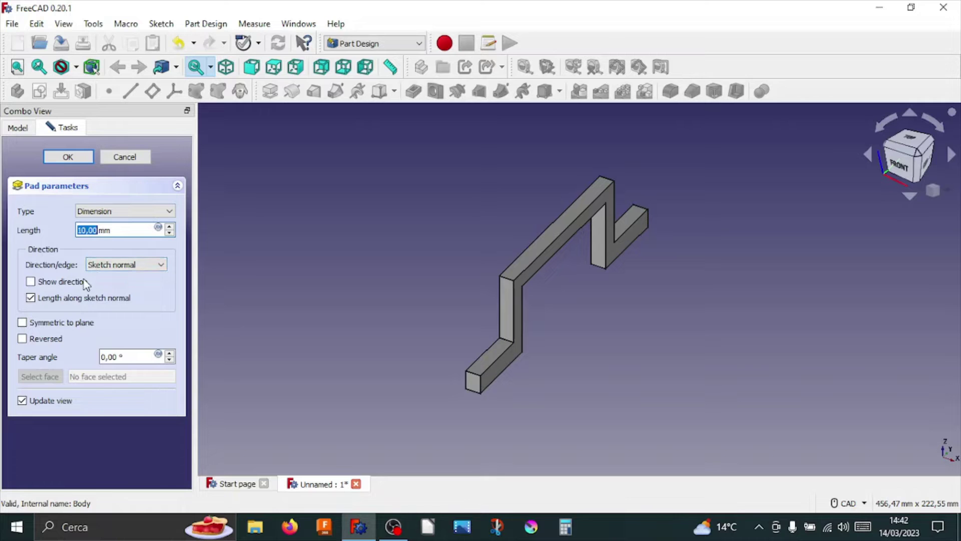
{"action": "left_click", "coordinate": [22, 323]}
{"action": "type", "text": "120"}
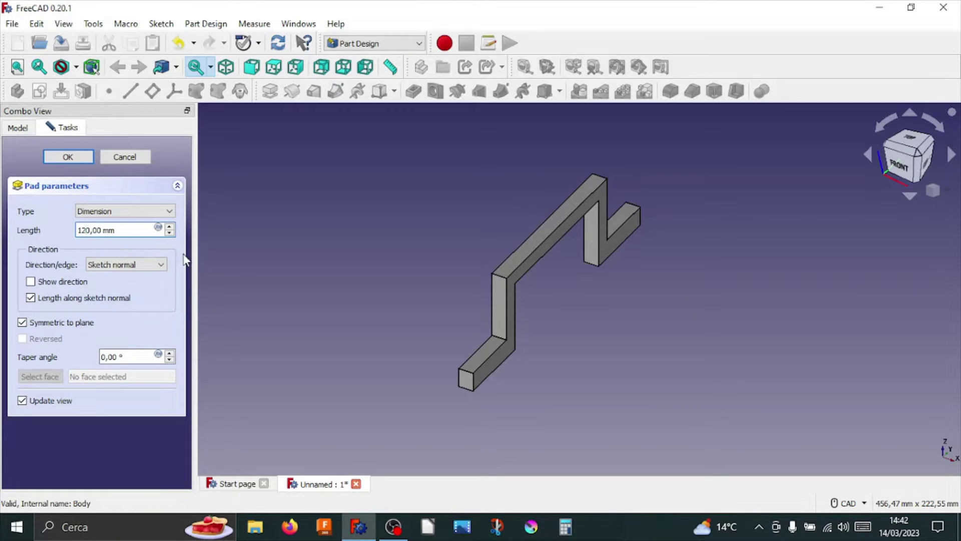
{"action": "left_click", "coordinate": [79, 156]}
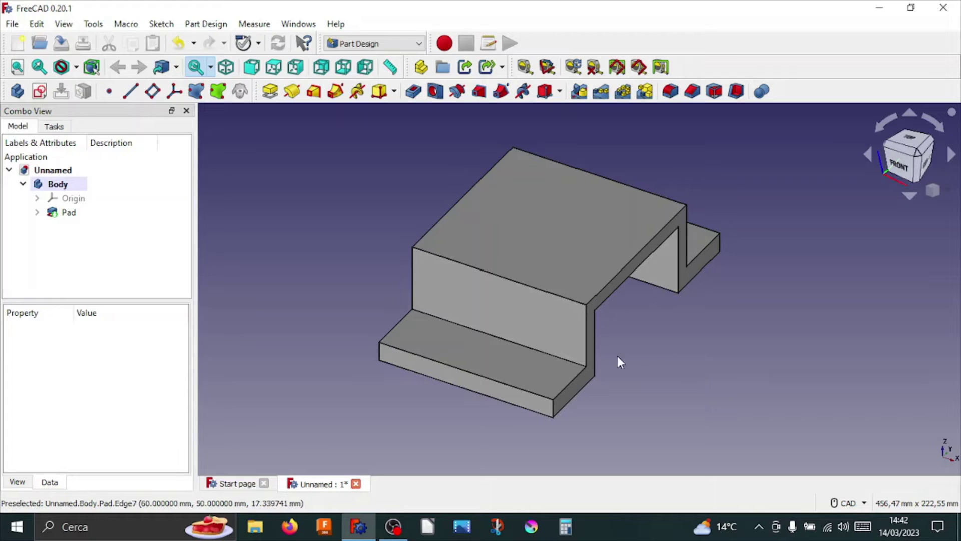
- View the bracket from the top, zoom in, and select its top face
{"action": "mouse_move", "coordinate": [720, 374]}
{"action": "middle_mouse_down"}
{"action": "mouse_move", "coordinate": [672, 363]}
{"action": "mouse_move", "coordinate": [646, 337]}
{"action": "mouse_move", "coordinate": [656, 371]}
{"action": "mouse_move", "coordinate": [676, 377]}
{"action": "mouse_move", "coordinate": [680, 393]}
{"action": "mouse_move", "coordinate": [687, 379]}
{"action": "middle_mouse_up"}
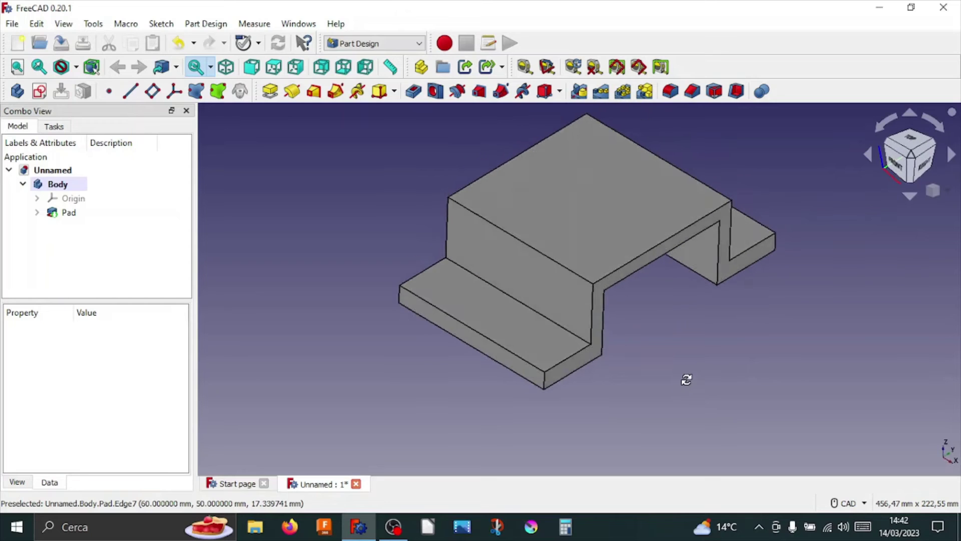
{"action": "left_click", "coordinate": [904, 142]}
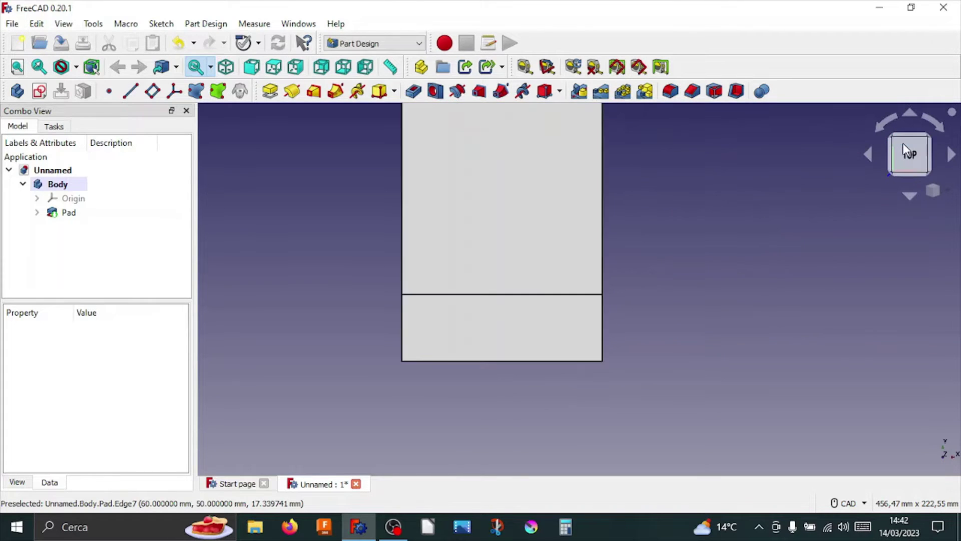
{"action": "middle_click_drag", "start_coordinate": [655, 230], "coordinate": [668, 275]}
{"action": "scroll", "coordinate": [545, 285], "scroll_direction": "up", "scroll_amount": 2}
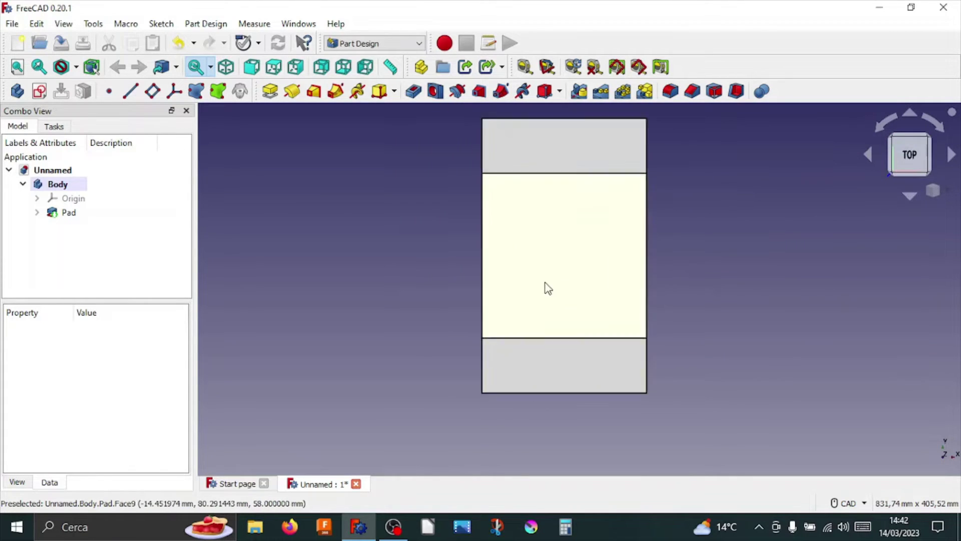
{"action": "scroll", "coordinate": [546, 286], "scroll_direction": "up", "scroll_amount": 2}
{"action": "left_click", "coordinate": [513, 235]}
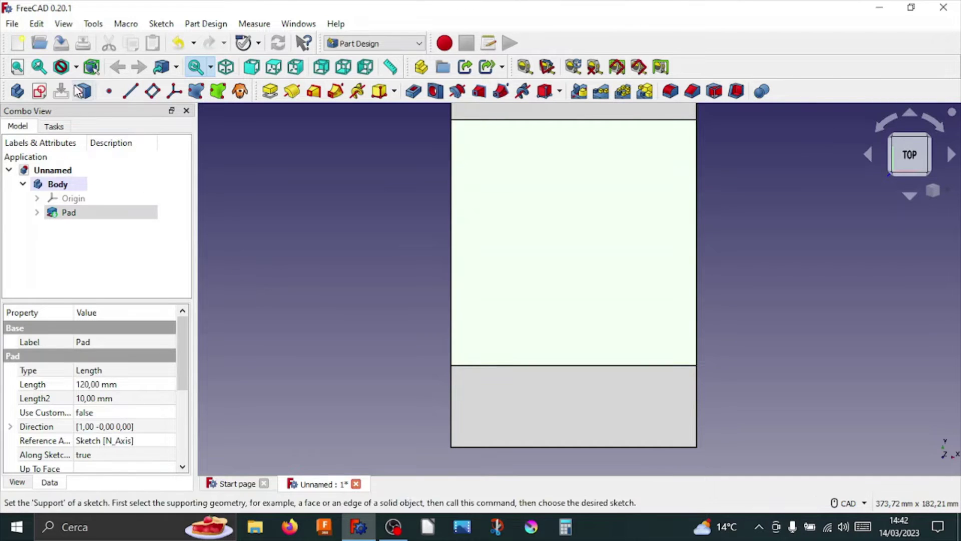
- Create a sketch on the top face and start External Geometry, dismissing the face-selection error
{"action": "left_click", "coordinate": [42, 95]}
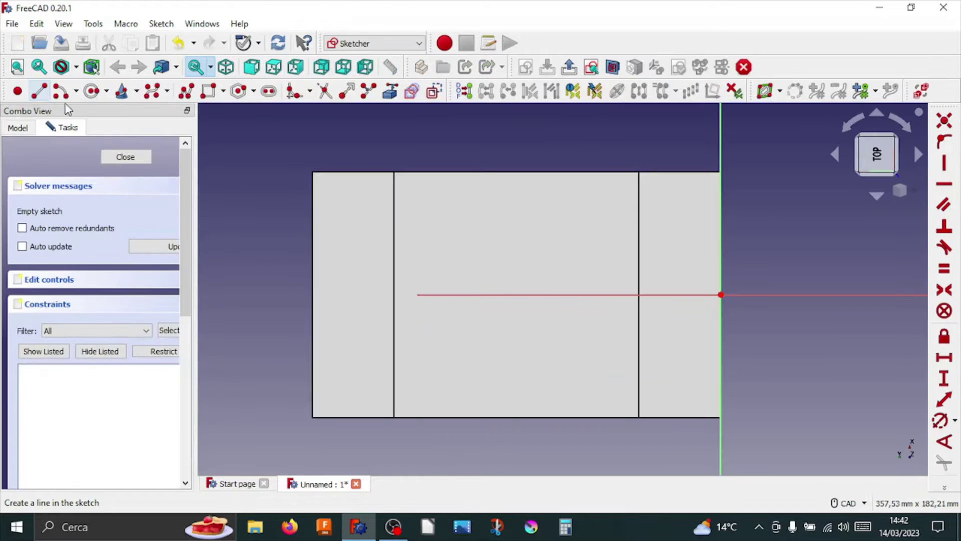
{"action": "mouse_move", "coordinate": [439, 327]}
{"action": "middle_mouse_down"}
{"action": "mouse_move", "coordinate": [476, 281]}
{"action": "mouse_move", "coordinate": [387, 236]}
{"action": "mouse_move", "coordinate": [397, 257]}
{"action": "mouse_move", "coordinate": [434, 275]}
{"action": "mouse_move", "coordinate": [377, 313]}
{"action": "mouse_move", "coordinate": [401, 322]}
{"action": "mouse_move", "coordinate": [465, 299]}
{"action": "middle_mouse_up"}
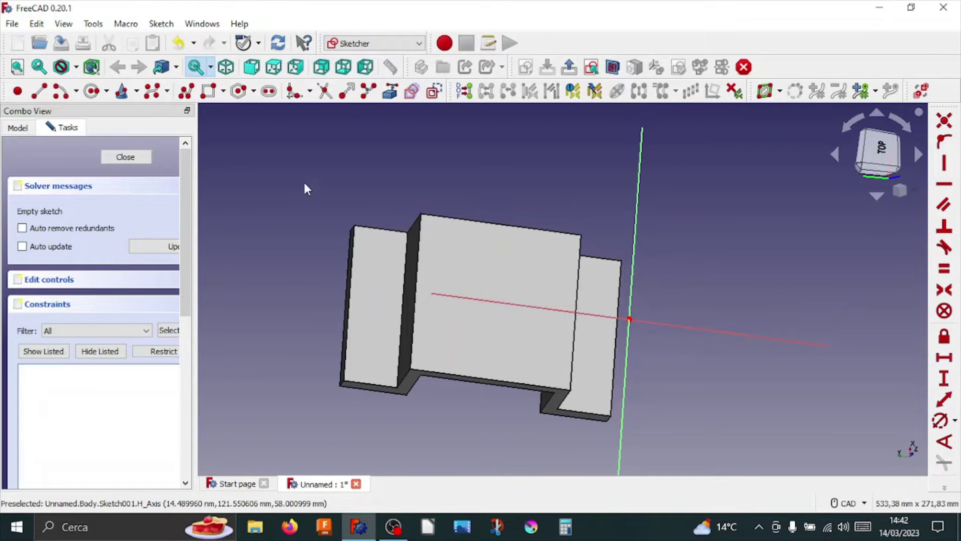
{"action": "left_click", "coordinate": [398, 94]}
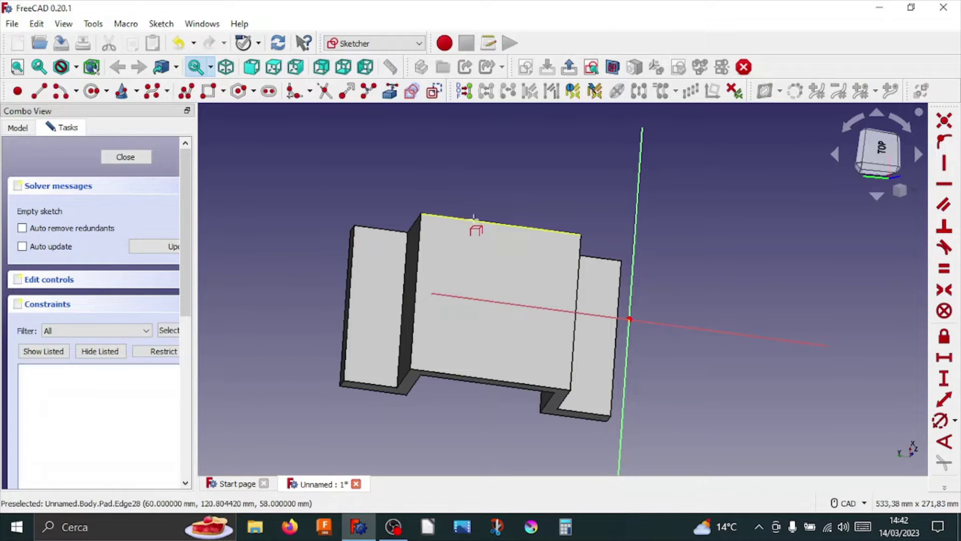
{"action": "left_click", "coordinate": [470, 233]}
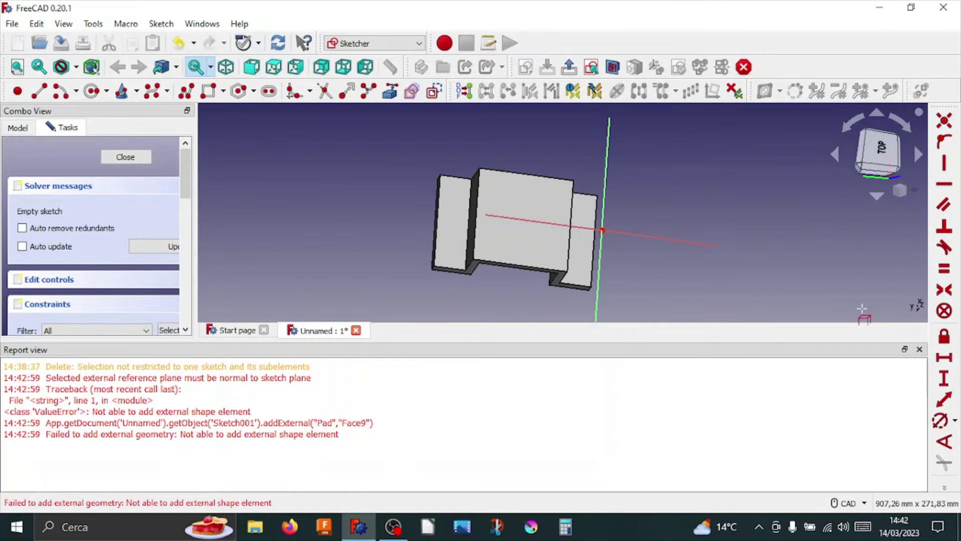
{"action": "left_click", "coordinate": [920, 350]}
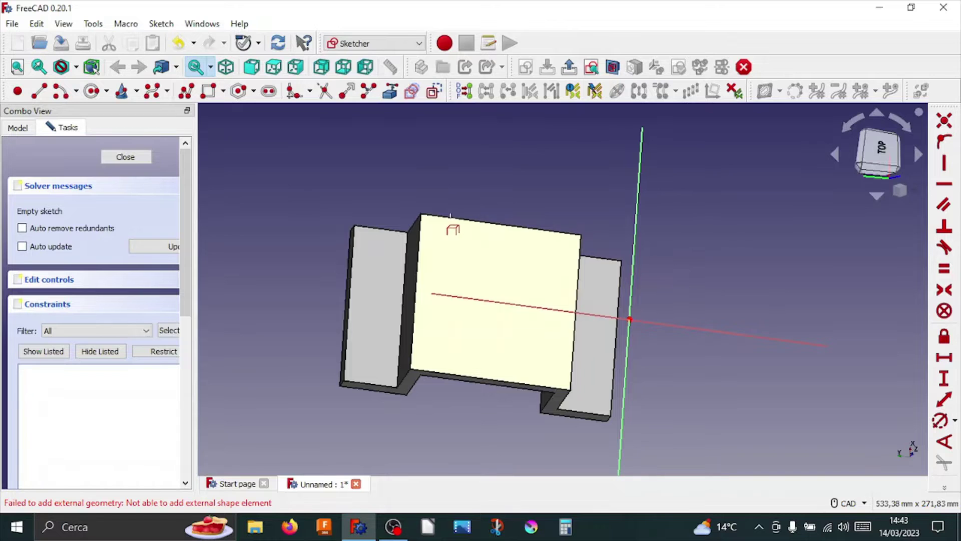
{"action": "left_click", "coordinate": [450, 217]}
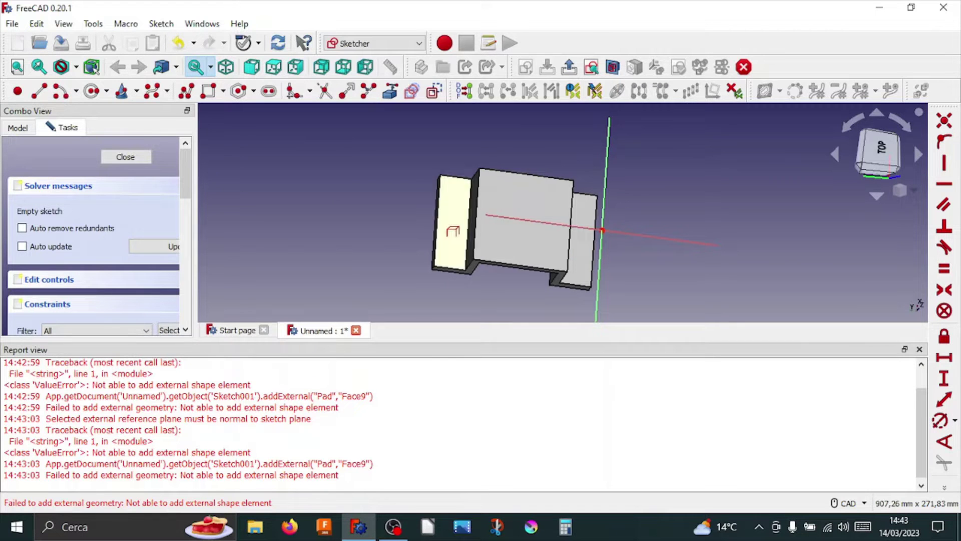
{"action": "left_click", "coordinate": [921, 350]}
- Link the top face's upper, left, right and bottom edges as external geometry
{"action": "scroll", "coordinate": [521, 260], "scroll_direction": "up", "scroll_amount": 3}
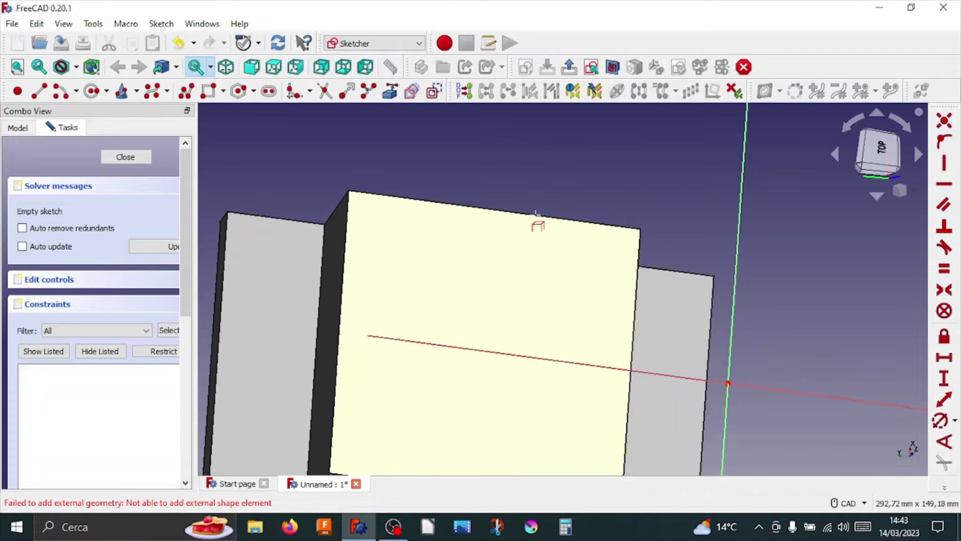
{"action": "left_click", "coordinate": [536, 213]}
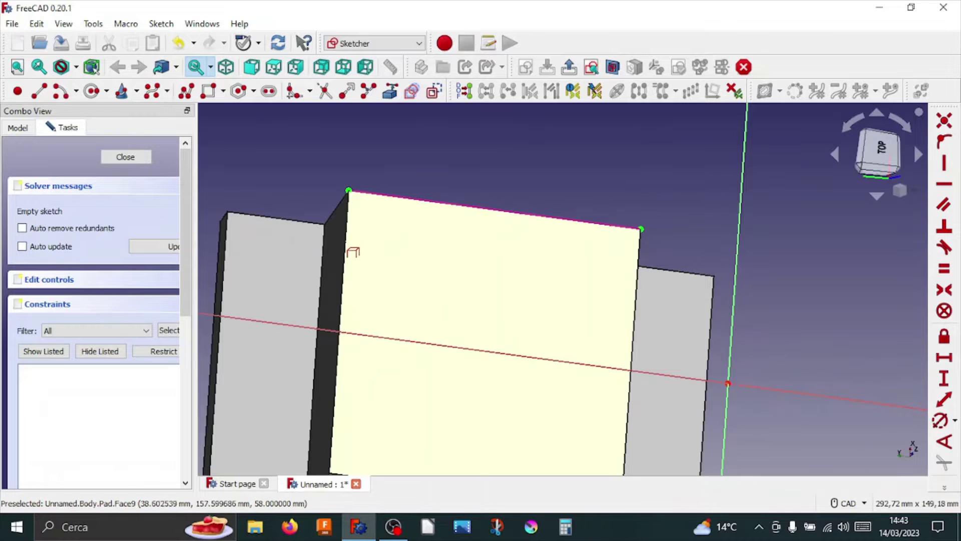
{"action": "left_click", "coordinate": [345, 242]}
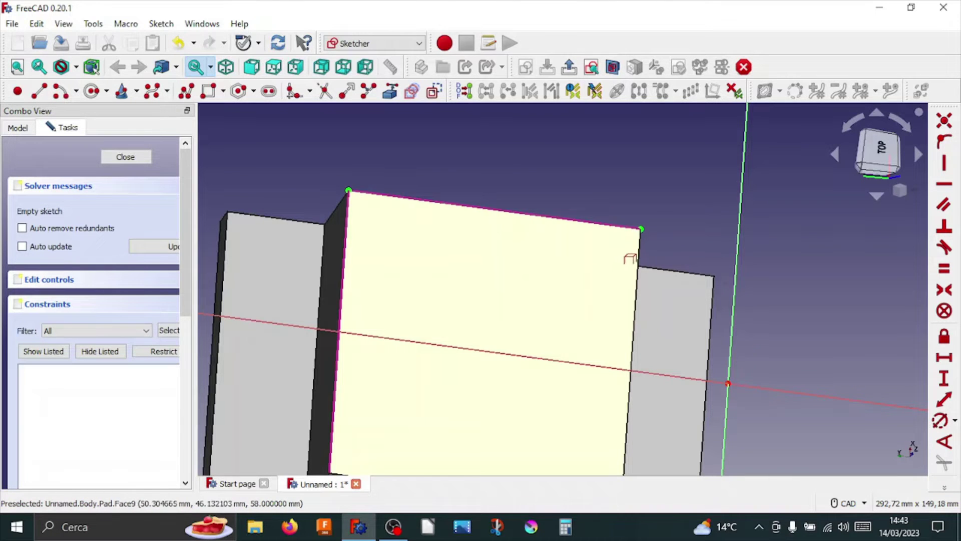
{"action": "left_click", "coordinate": [639, 251]}
{"action": "scroll", "coordinate": [590, 322], "scroll_direction": "down", "scroll_amount": 3}
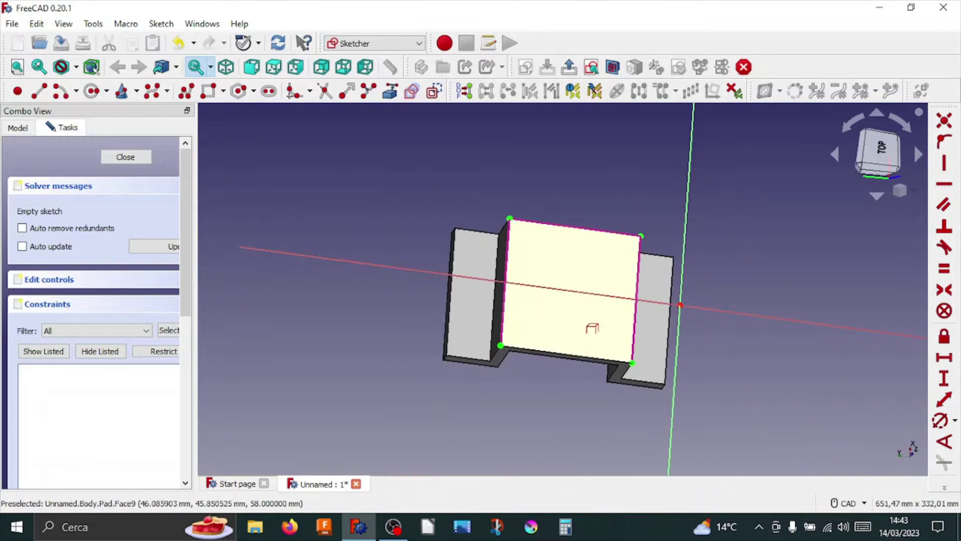
{"action": "scroll", "coordinate": [581, 345], "scroll_direction": "up", "scroll_amount": 2}
{"action": "scroll", "coordinate": [575, 358], "scroll_direction": "up", "scroll_amount": 2}
{"action": "scroll", "coordinate": [596, 372], "scroll_direction": "up", "scroll_amount": 2}
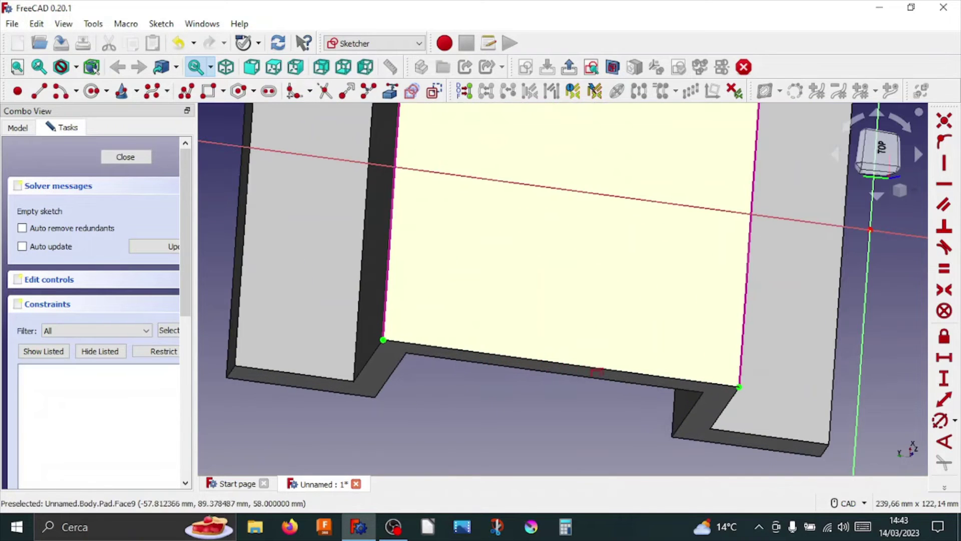
{"action": "left_click", "coordinate": [604, 365]}
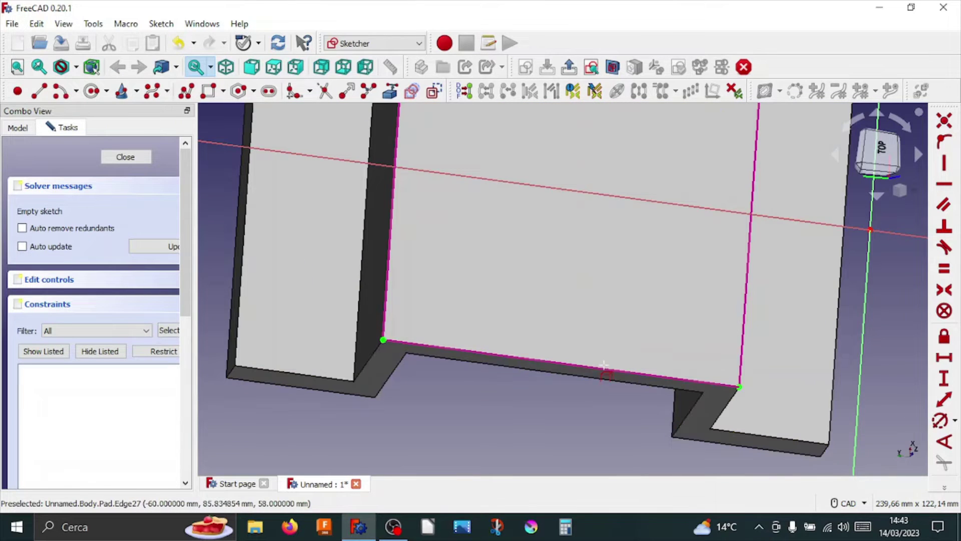
{"action": "scroll", "coordinate": [604, 365], "scroll_direction": "down", "scroll_amount": 5}
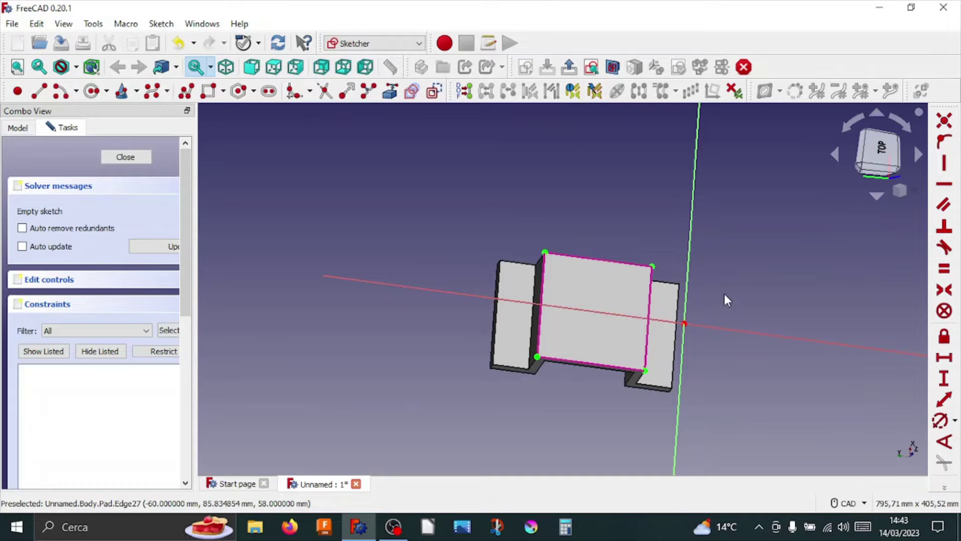
{"action": "mouse_move", "coordinate": [701, 315]}
{"action": "middle_mouse_down"}
{"action": "mouse_move", "coordinate": [709, 308]}
{"action": "mouse_move", "coordinate": [515, 232]}
{"action": "middle_mouse_up"}
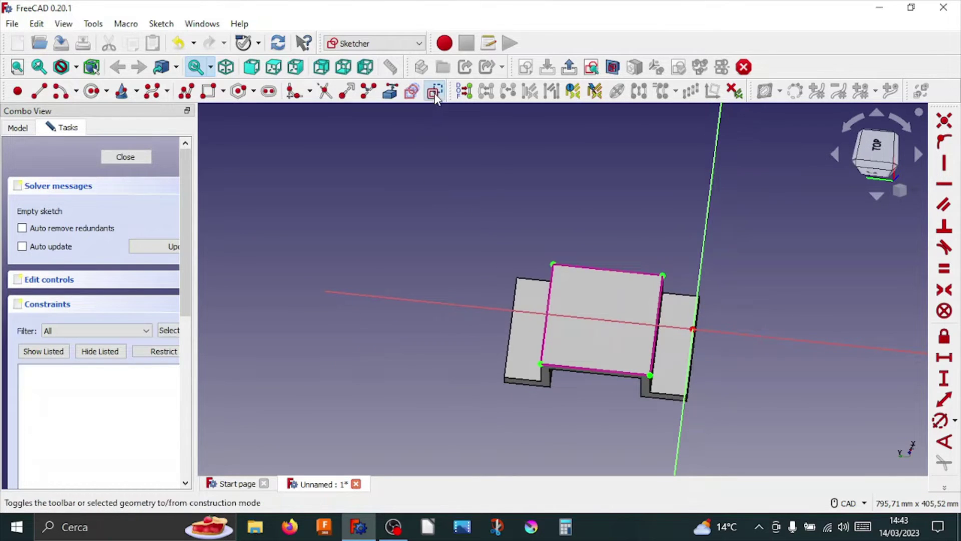
- Draw two construction diagonals corner to corner across the top-face rectangle
{"action": "left_click", "coordinate": [39, 91]}
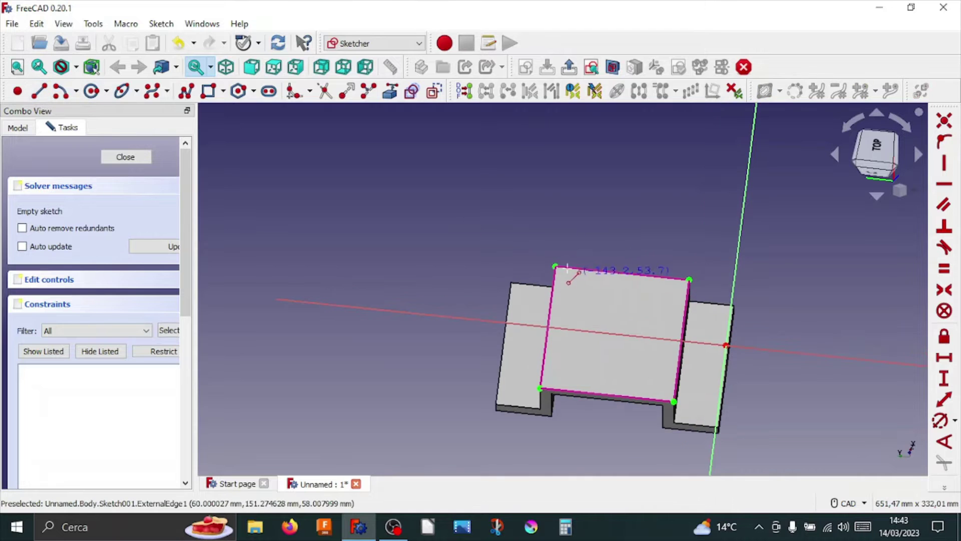
{"action": "left_click", "coordinate": [555, 266]}
{"action": "scroll", "coordinate": [686, 390], "scroll_direction": "up", "scroll_amount": 3}
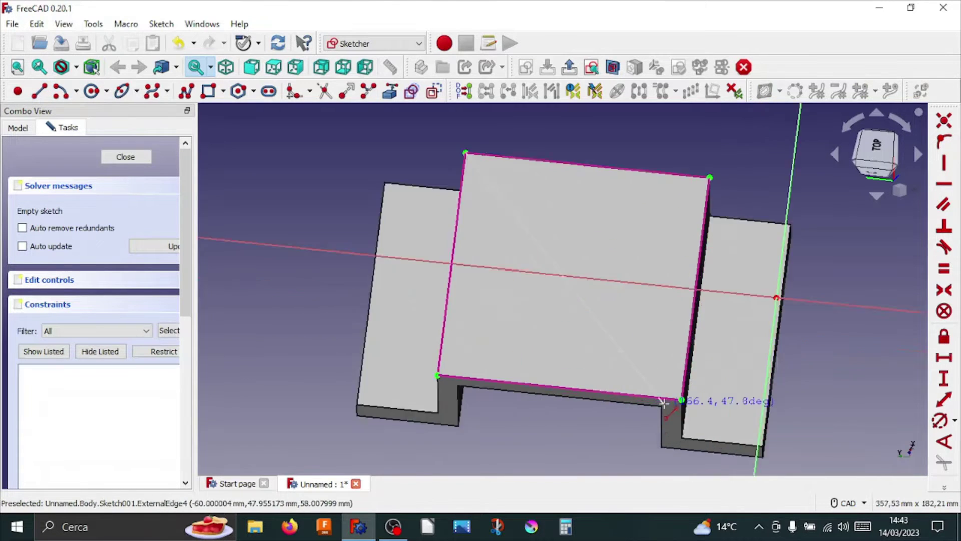
{"action": "scroll", "coordinate": [698, 396], "scroll_direction": "up", "scroll_amount": 5}
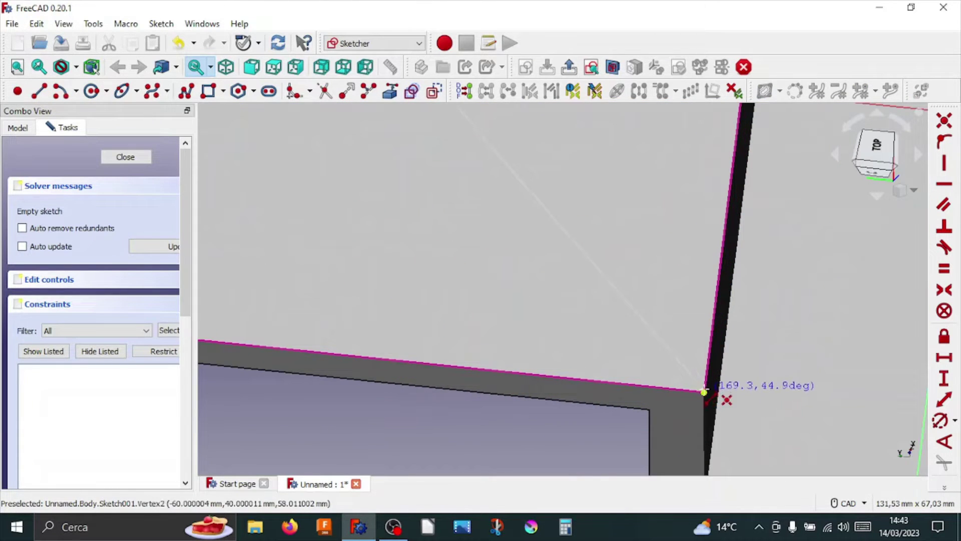
{"action": "left_click", "coordinate": [704, 391]}
{"action": "scroll", "coordinate": [704, 391], "scroll_direction": "down", "scroll_amount": 5}
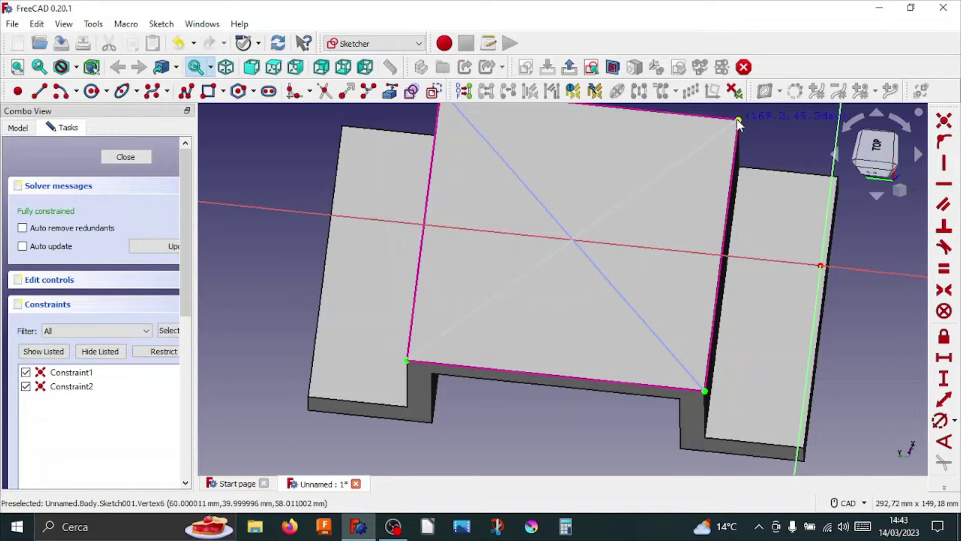
{"action": "left_click", "coordinate": [738, 120]}
{"action": "middle_click_drag", "start_coordinate": [544, 256], "coordinate": [606, 374]}
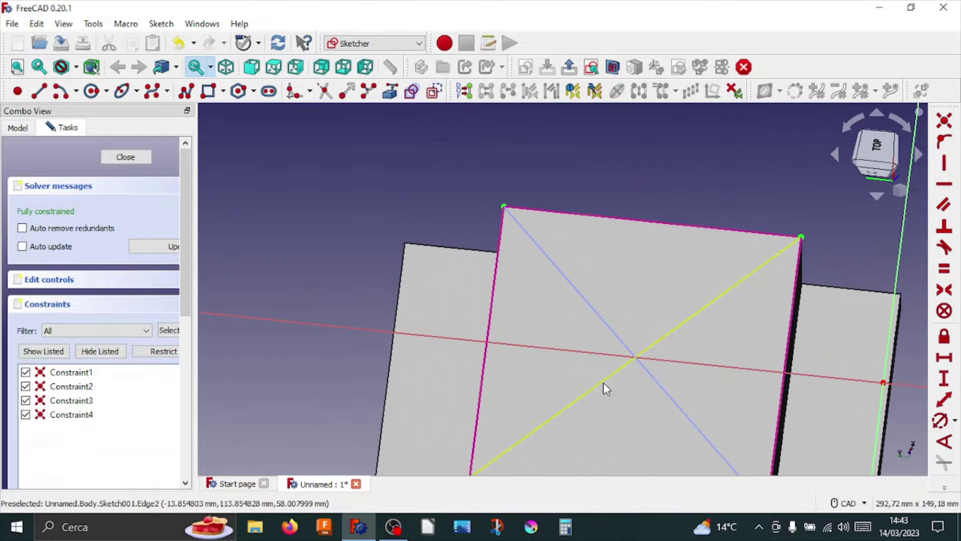
{"action": "mouse_move", "coordinate": [567, 401]}
{"action": "middle_mouse_down"}
{"action": "mouse_move", "coordinate": [625, 377]}
{"action": "mouse_move", "coordinate": [601, 297]}
{"action": "middle_mouse_up"}
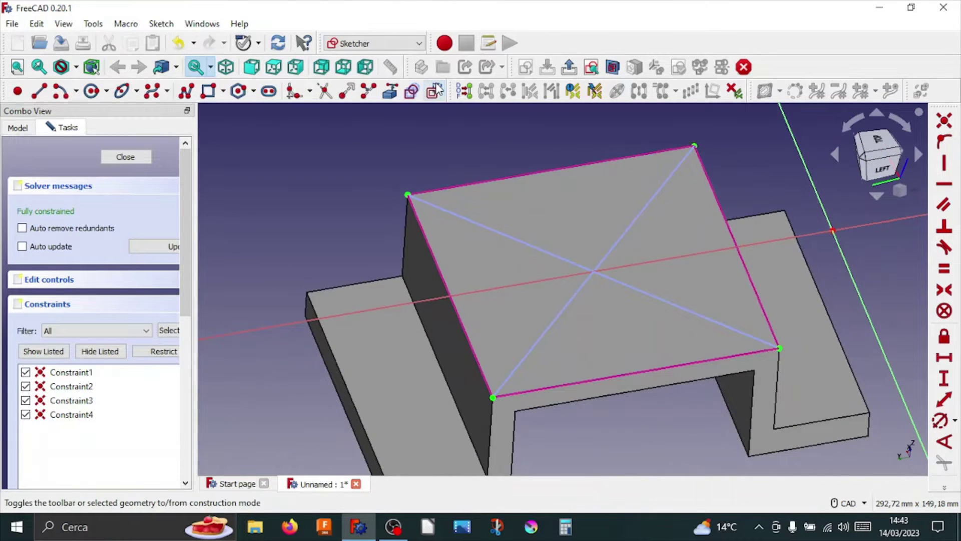
- Draw a centre-and-rim circle centred at the diagonals' crossing point
{"action": "left_click", "coordinate": [107, 93]}
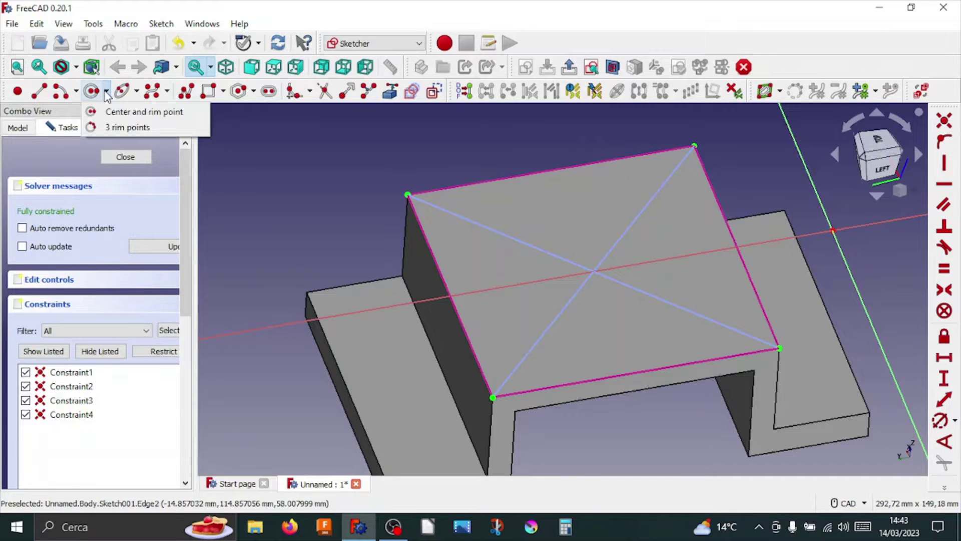
{"action": "left_click", "coordinate": [120, 112]}
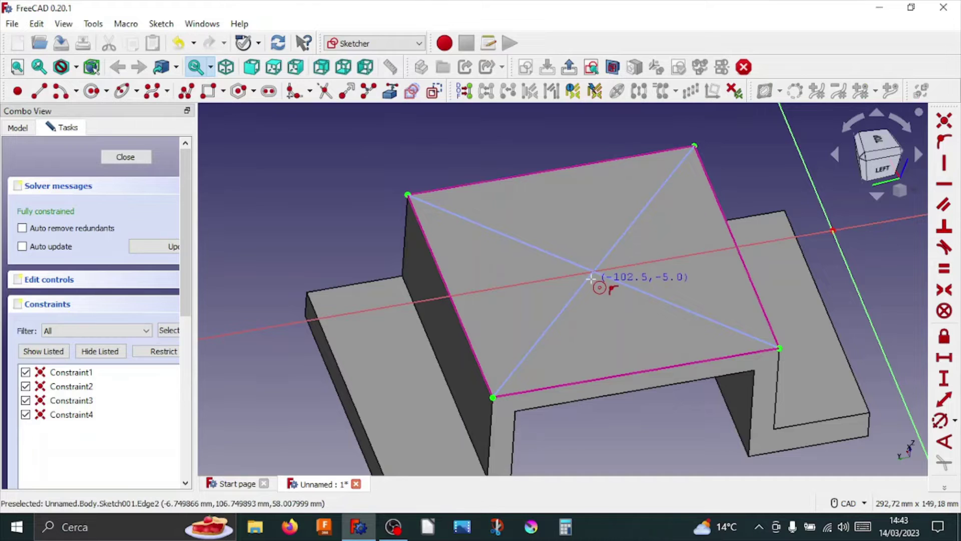
{"action": "scroll", "coordinate": [594, 271], "scroll_direction": "up", "scroll_amount": 4}
{"action": "scroll", "coordinate": [593, 270], "scroll_direction": "up", "scroll_amount": 2}
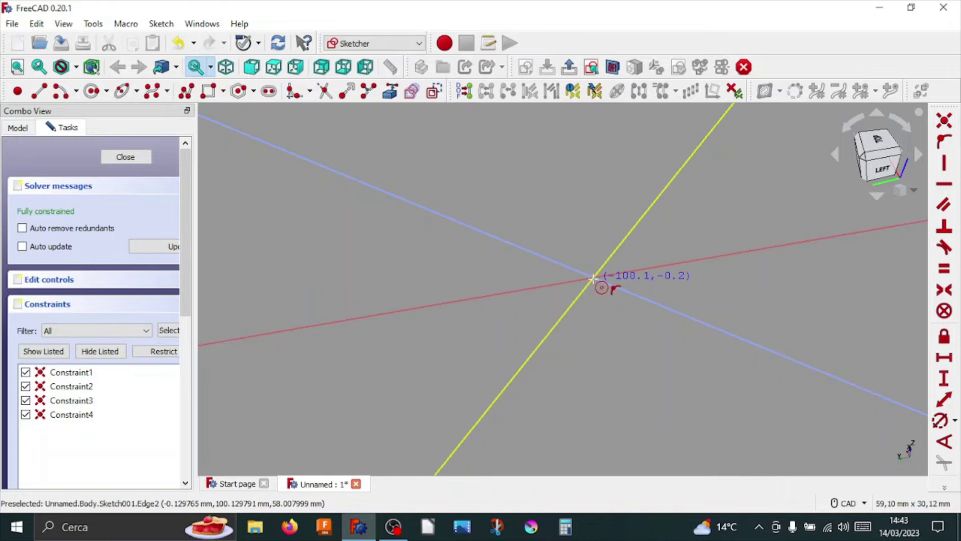
{"action": "left_click", "coordinate": [588, 279]}
{"action": "left_click", "coordinate": [389, 309]}
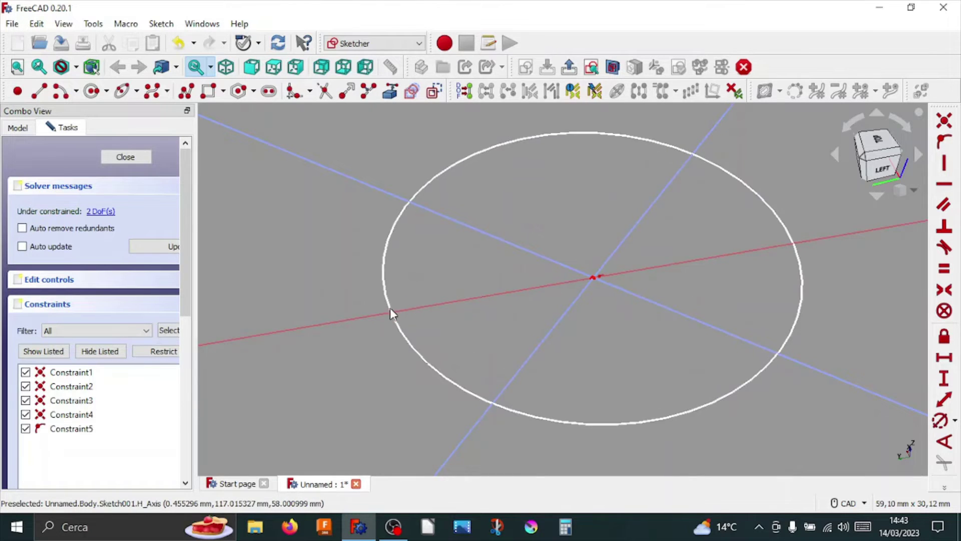
{"action": "scroll", "coordinate": [601, 280], "scroll_direction": "up", "scroll_amount": 3}
{"action": "scroll", "coordinate": [581, 276], "scroll_direction": "up", "scroll_amount": 5}
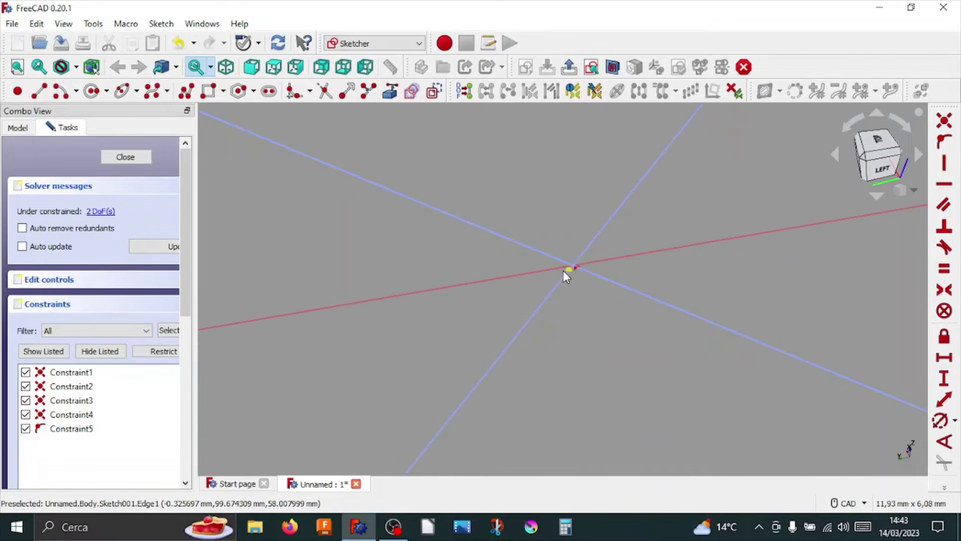
{"action": "scroll", "coordinate": [571, 270], "scroll_direction": "up", "scroll_amount": 1}
{"action": "scroll", "coordinate": [575, 271], "scroll_direction": "up", "scroll_amount": 6}
{"action": "scroll", "coordinate": [581, 262], "scroll_direction": "up", "scroll_amount": 4}
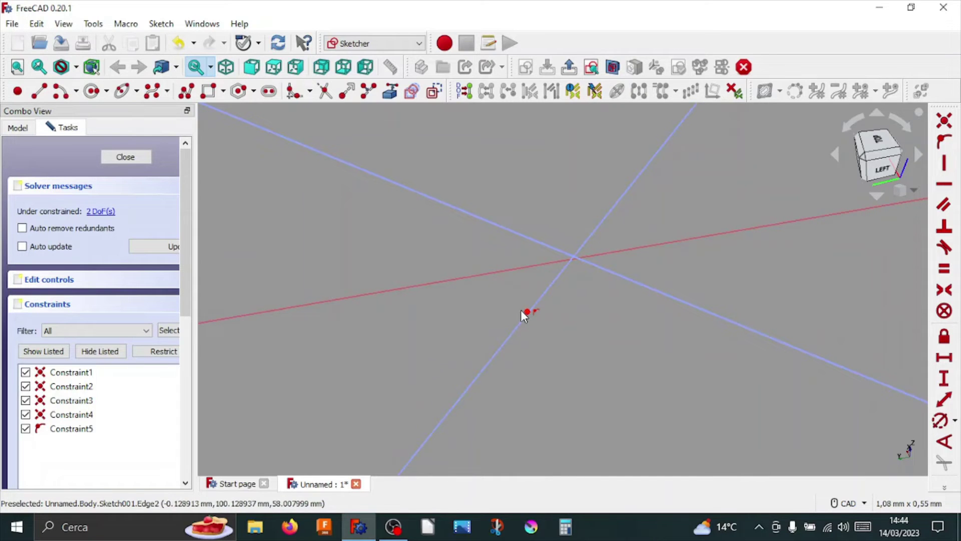
- Constrain the circle's centre onto a diagonal with a point-on-object constraint
{"action": "left_click", "coordinate": [526, 311]}
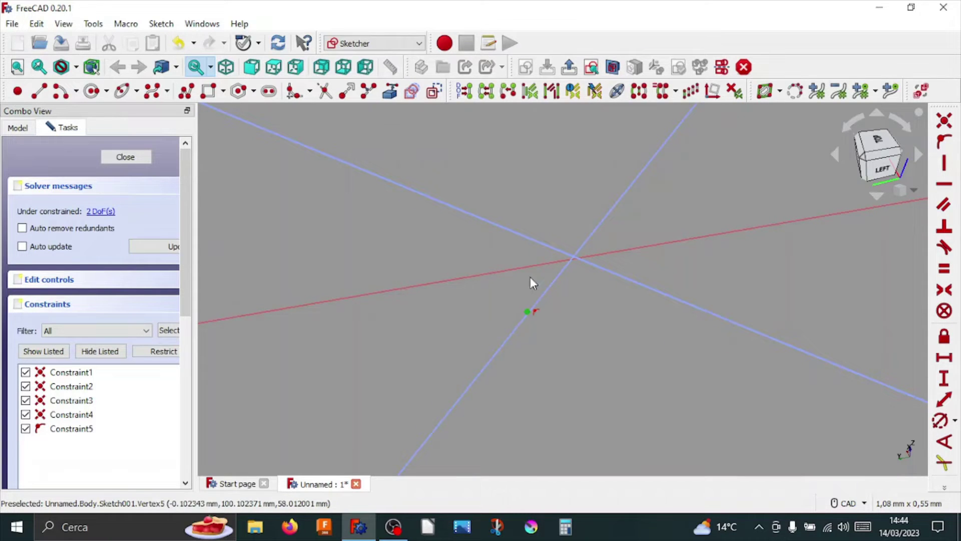
{"action": "left_click", "coordinate": [518, 233]}
{"action": "left_click", "coordinate": [940, 129]}
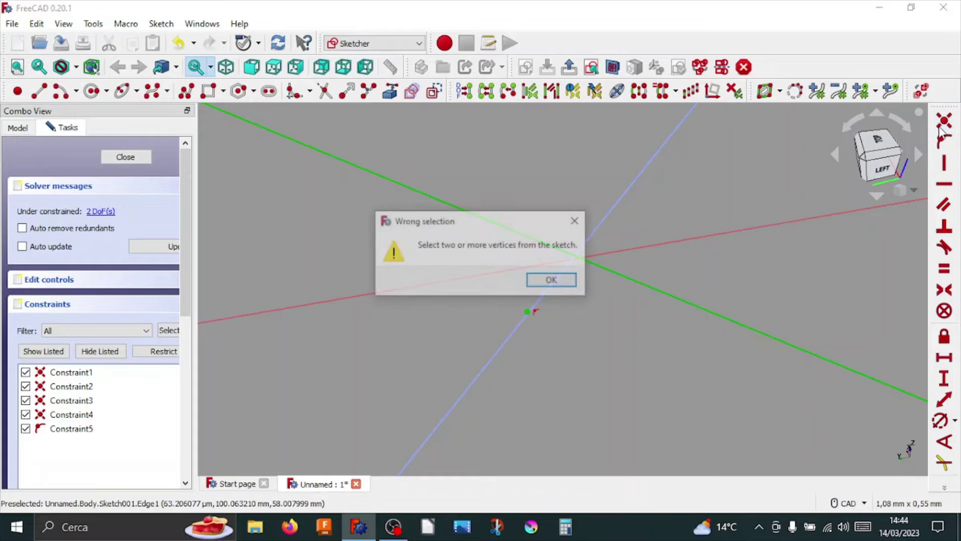
{"action": "left_click", "coordinate": [554, 279]}
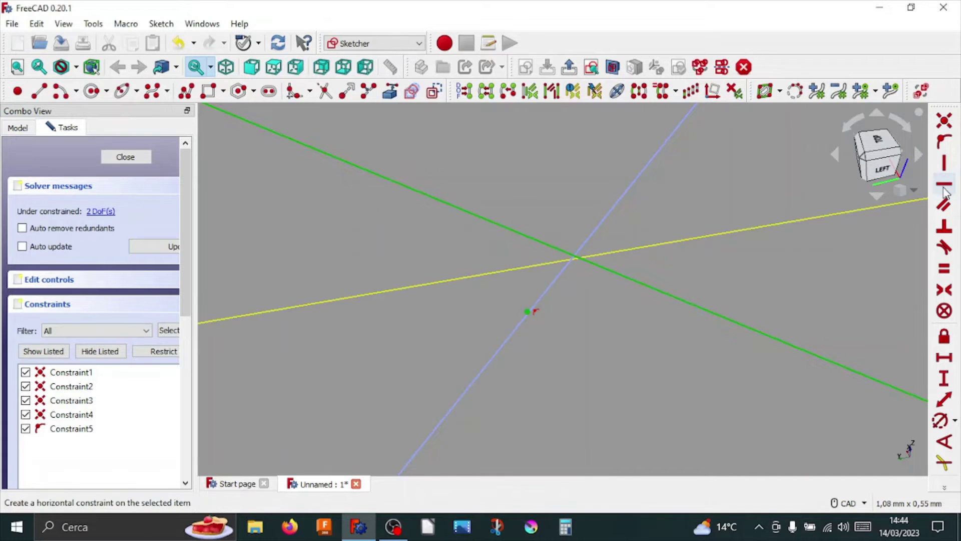
{"action": "left_click", "coordinate": [944, 142]}
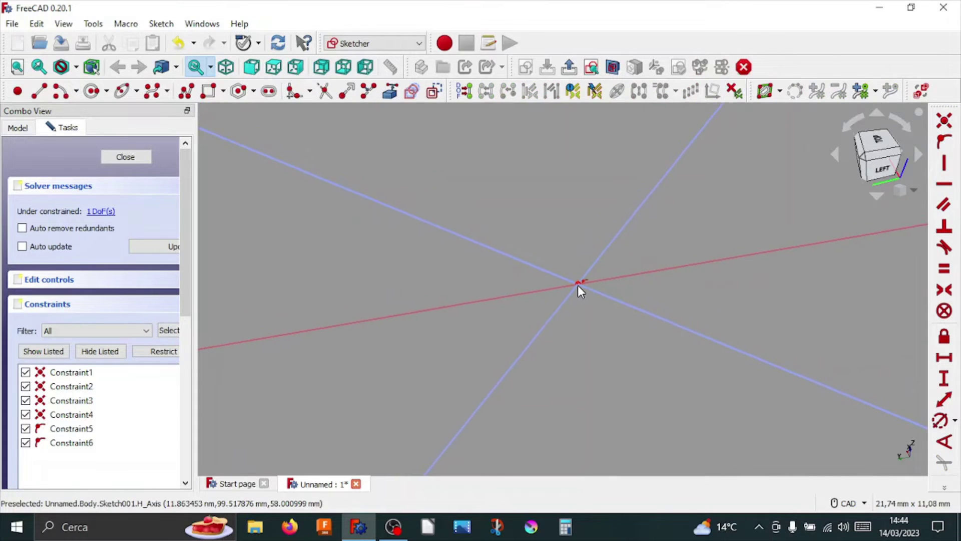
{"action": "scroll", "coordinate": [578, 285], "scroll_direction": "down", "scroll_amount": 5}
{"action": "scroll", "coordinate": [586, 301], "scroll_direction": "down", "scroll_amount": 10}
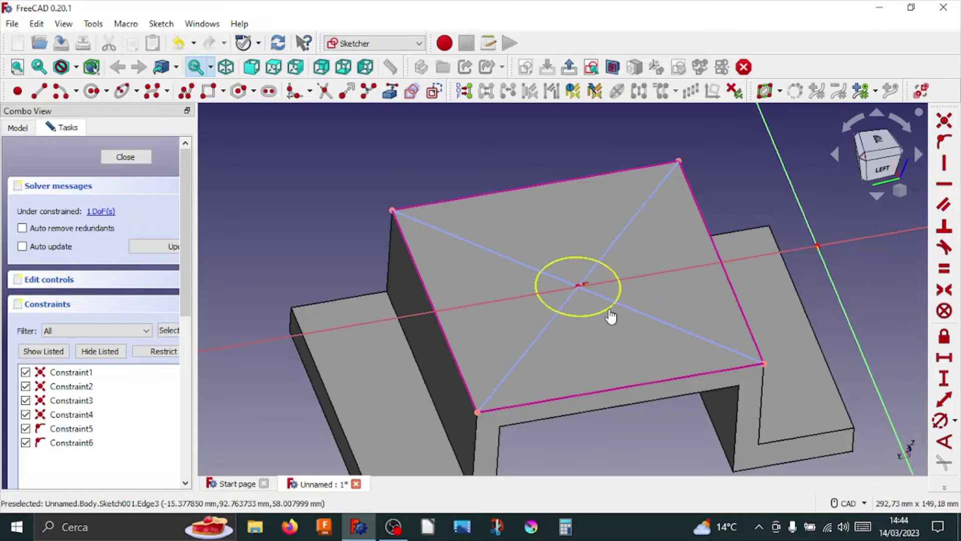
{"action": "left_click", "coordinate": [609, 307]}
{"action": "left_click", "coordinate": [956, 422]}
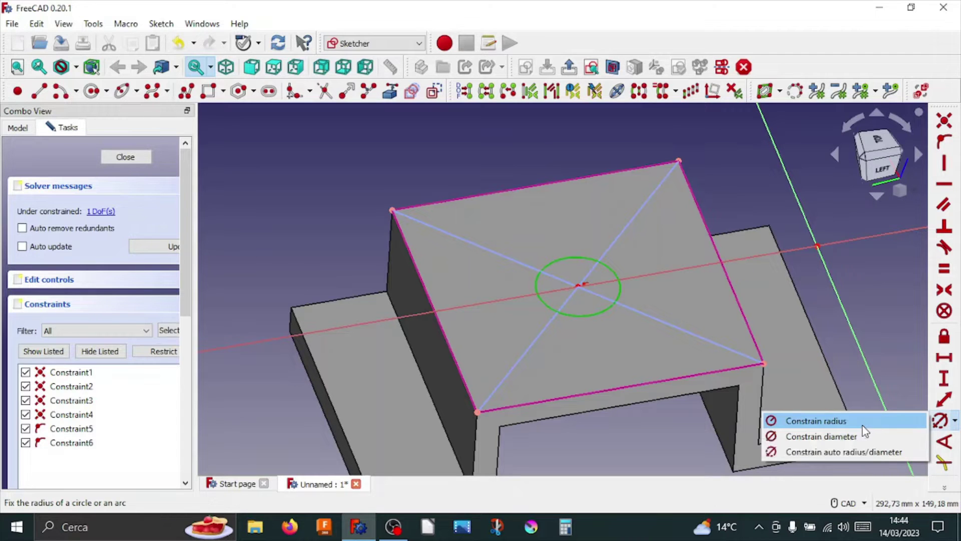
- Give the circle a 50 mm radius and centre a second circle on the same point
{"action": "left_click", "coordinate": [865, 420]}
{"action": "type", "text": "50"}
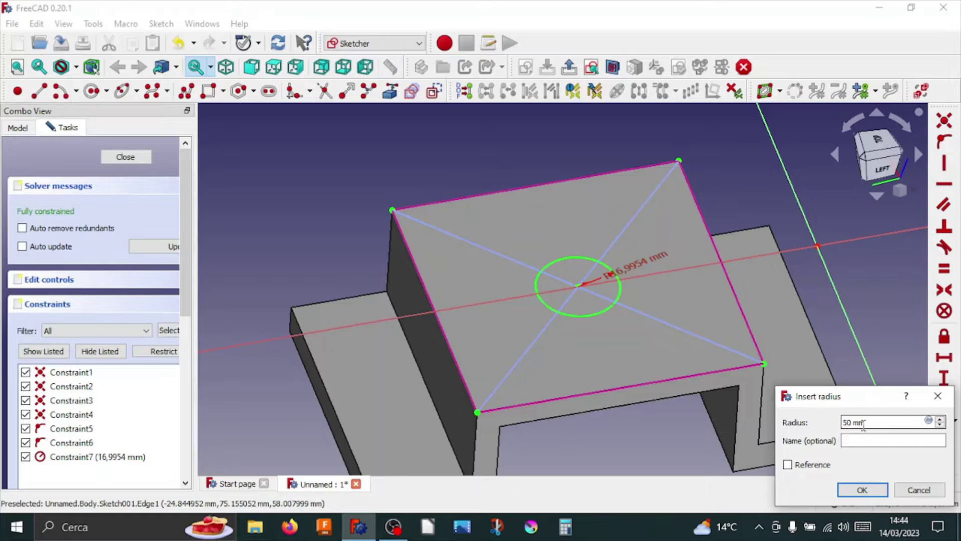
{"action": "left_click", "coordinate": [863, 489]}
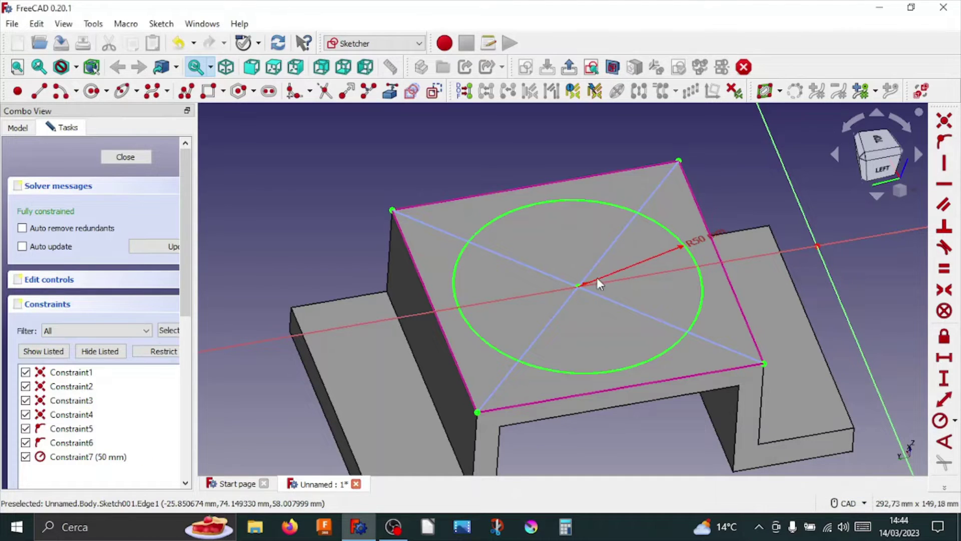
{"action": "left_click", "coordinate": [91, 92]}
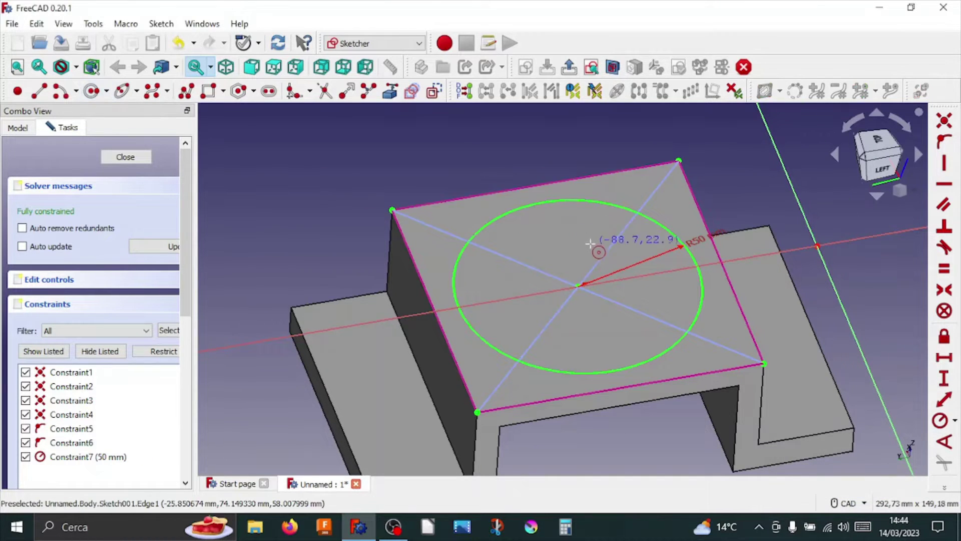
{"action": "scroll", "coordinate": [576, 282], "scroll_direction": "up", "scroll_amount": 3}
{"action": "scroll", "coordinate": [570, 335], "scroll_direction": "up", "scroll_amount": 3}
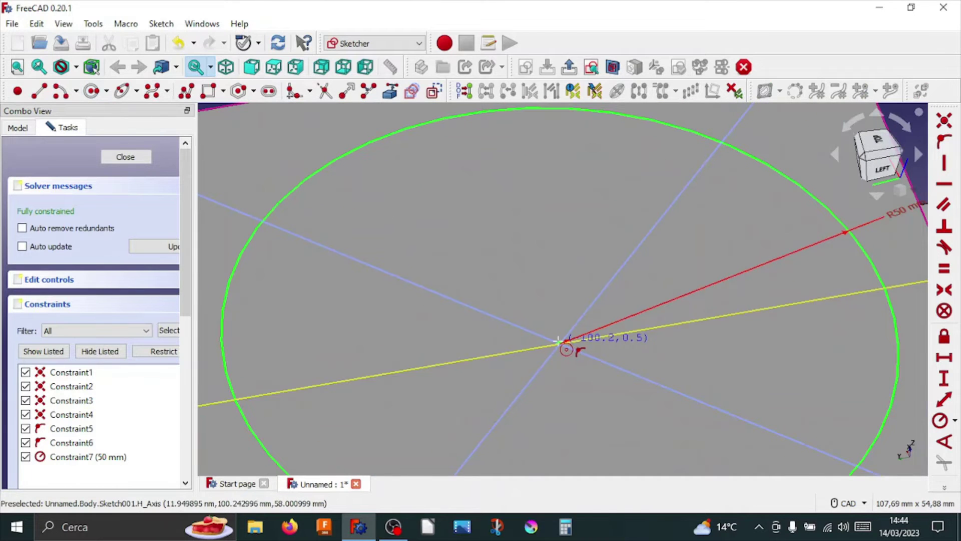
{"action": "scroll", "coordinate": [566, 346], "scroll_direction": "up", "scroll_amount": 3}
{"action": "scroll", "coordinate": [556, 361], "scroll_direction": "up", "scroll_amount": 1}
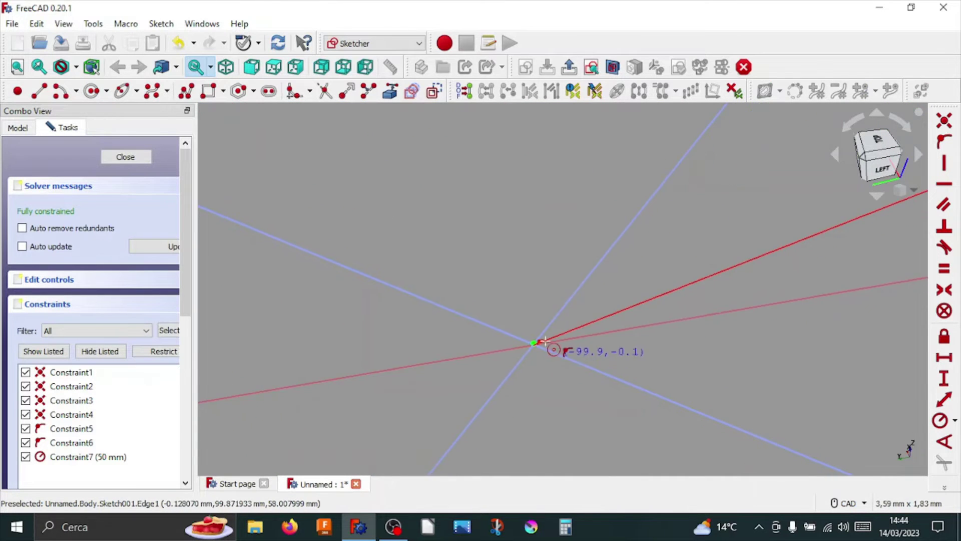
{"action": "scroll", "coordinate": [549, 348], "scroll_direction": "up", "scroll_amount": 2}
{"action": "scroll", "coordinate": [546, 351], "scroll_direction": "up", "scroll_amount": 1}
{"action": "scroll", "coordinate": [488, 373], "scroll_direction": "up", "scroll_amount": 1}
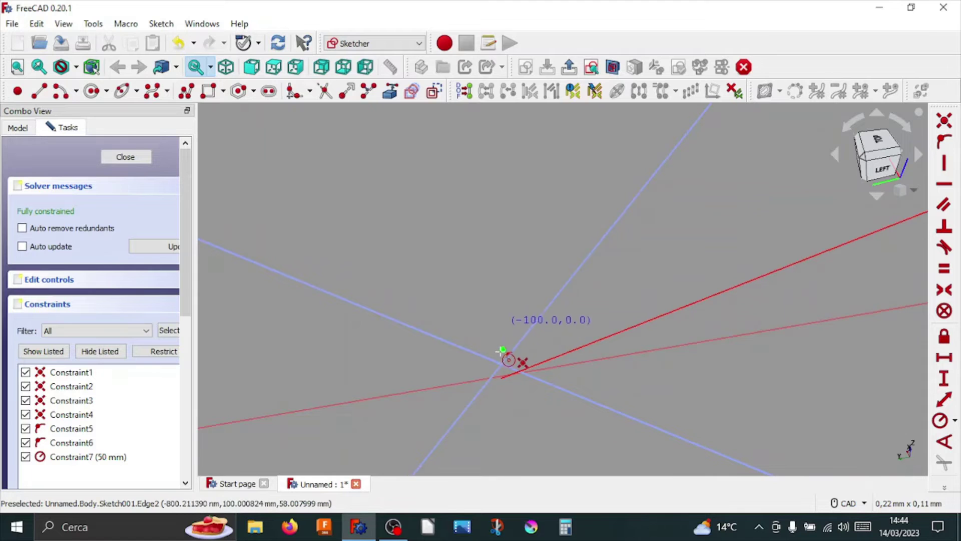
{"action": "left_click", "coordinate": [503, 353]}
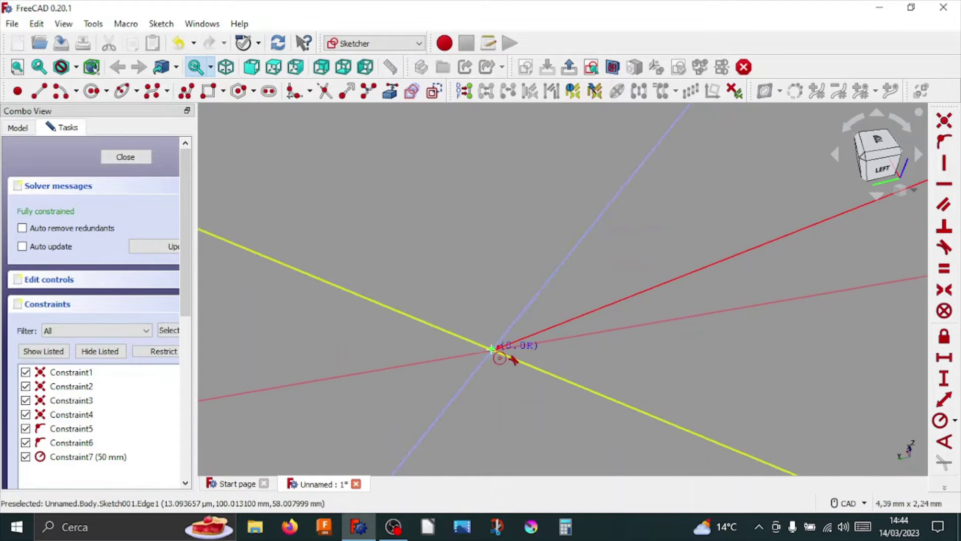
{"action": "scroll", "coordinate": [492, 357], "scroll_direction": "down", "scroll_amount": 3}
{"action": "scroll", "coordinate": [492, 357], "scroll_direction": "down", "scroll_amount": 4}
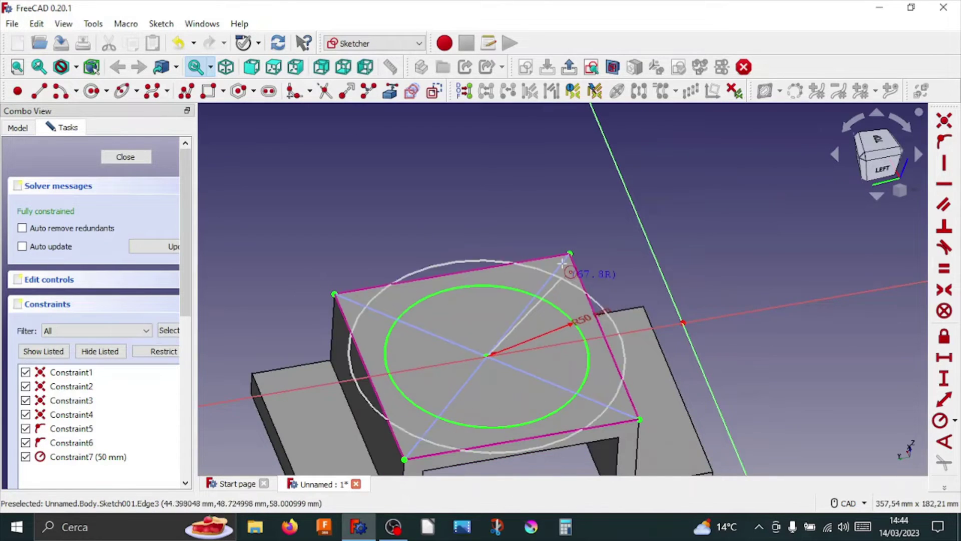
- Finish the outer circle and constrain its radius to 60 mm
{"action": "left_click", "coordinate": [573, 234]}
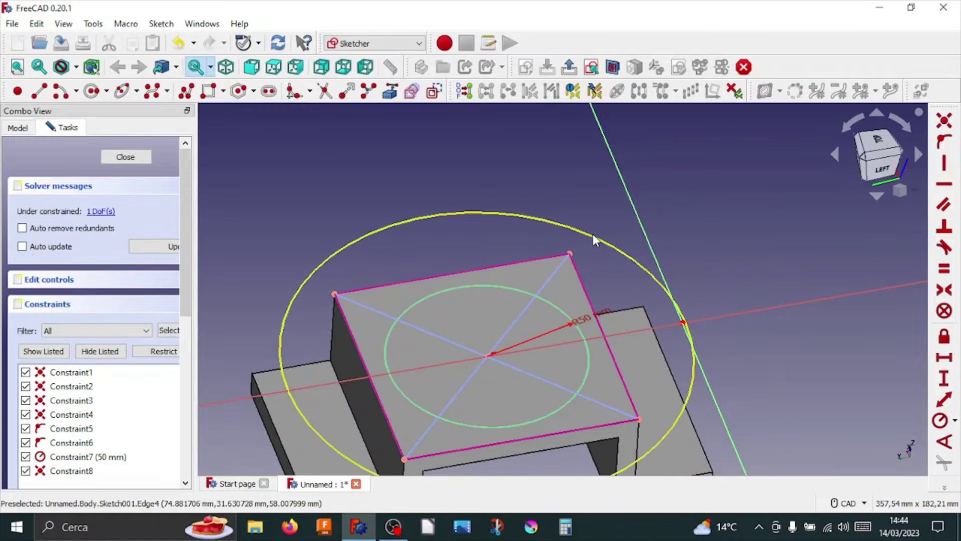
{"action": "left_click", "coordinate": [940, 420]}
{"action": "type", "text": "60"}
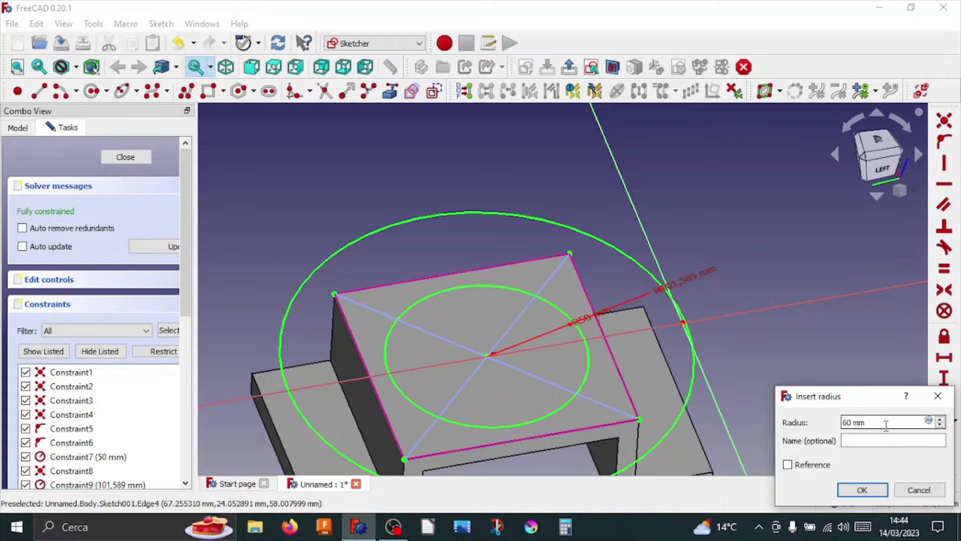
{"action": "left_click", "coordinate": [869, 498]}
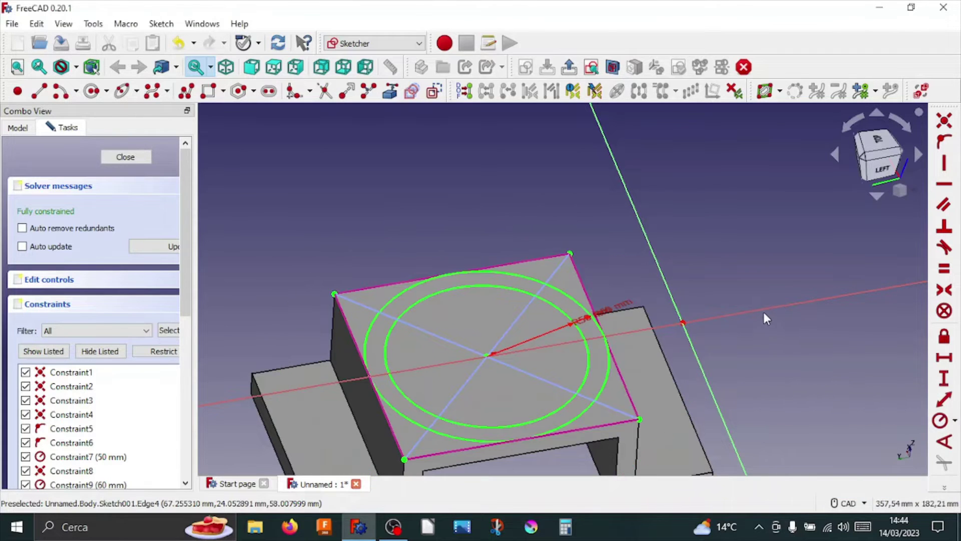
{"action": "middle_click_drag", "start_coordinate": [731, 357], "coordinate": [755, 297]}
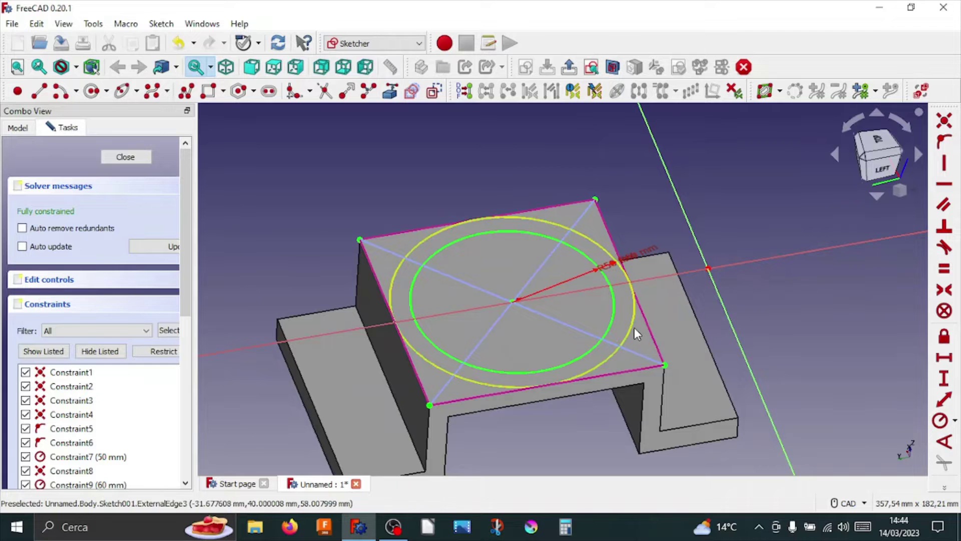
{"action": "scroll", "coordinate": [633, 332], "scroll_direction": "up", "scroll_amount": 5}
{"action": "middle_click_drag", "start_coordinate": [633, 326], "coordinate": [618, 170]}
{"action": "scroll", "coordinate": [618, 164], "scroll_direction": "up", "scroll_amount": 3}
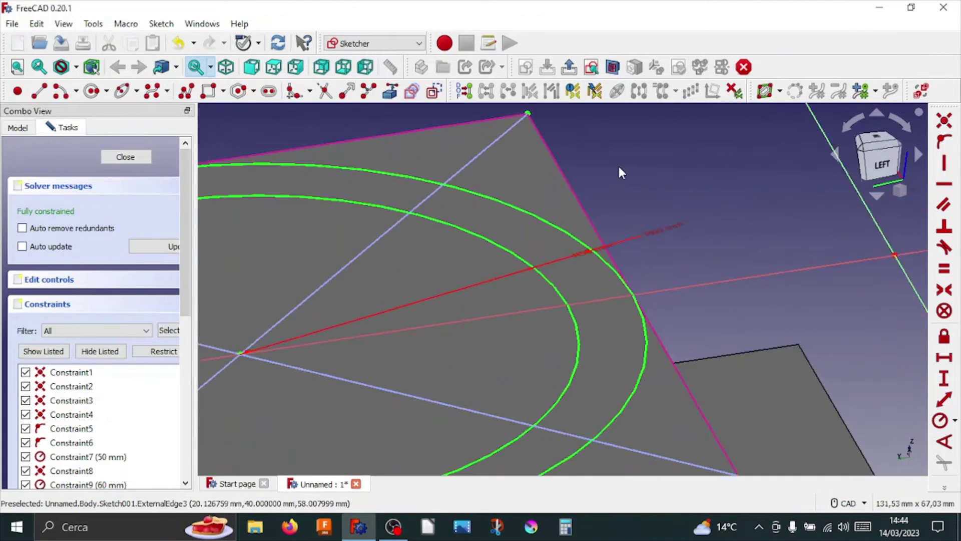
{"action": "scroll", "coordinate": [642, 235], "scroll_direction": "up", "scroll_amount": 3}
{"action": "mouse_move", "coordinate": [642, 239]}
{"action": "middle_mouse_down"}
{"action": "mouse_move", "coordinate": [650, 242]}
{"action": "mouse_move", "coordinate": [637, 245]}
{"action": "middle_mouse_up"}
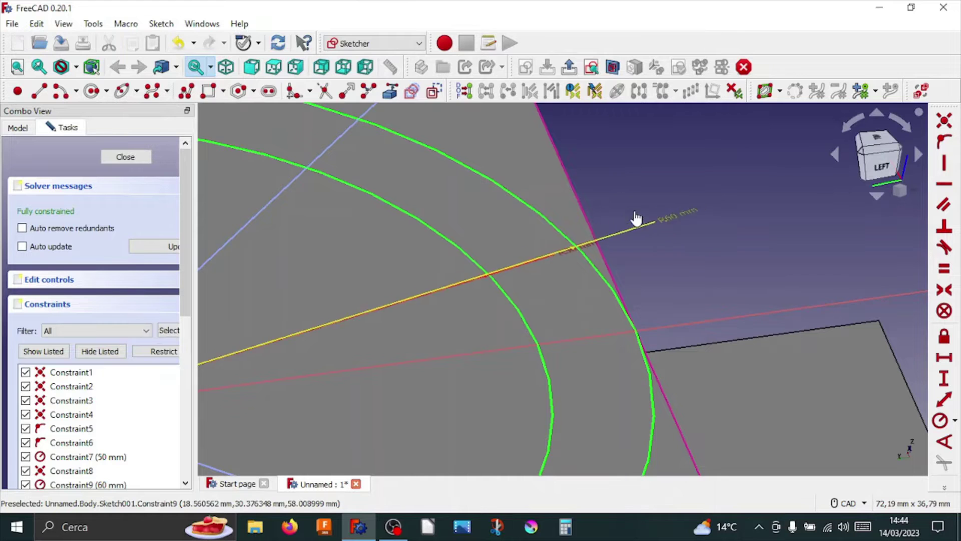
- Move the R60 label clear of R50 and close the ring sketch
{"action": "left_click_drag", "start_coordinate": [636, 219], "coordinate": [554, 230]}
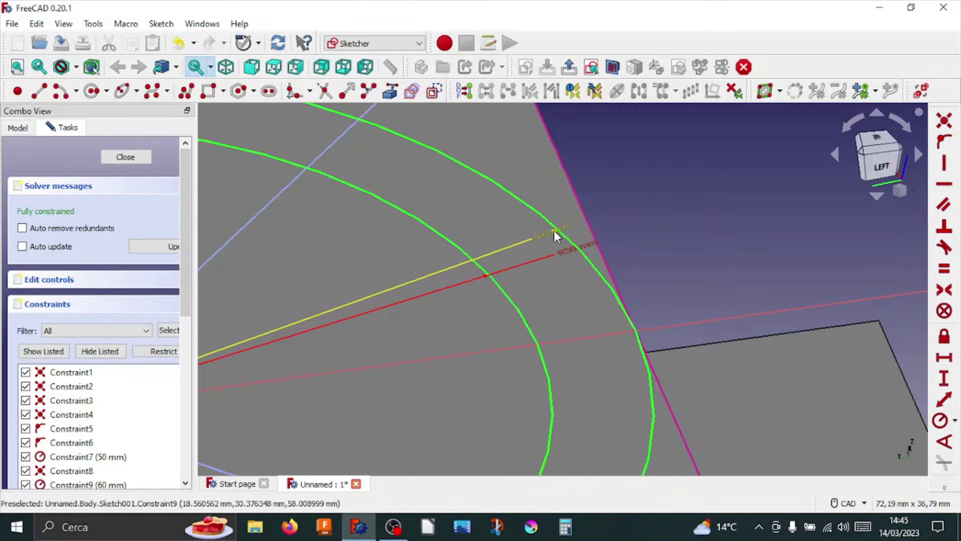
{"action": "scroll", "coordinate": [565, 242], "scroll_direction": "up", "scroll_amount": 3}
{"action": "scroll", "coordinate": [565, 243], "scroll_direction": "down", "scroll_amount": 2}
{"action": "scroll", "coordinate": [567, 246], "scroll_direction": "down", "scroll_amount": 2}
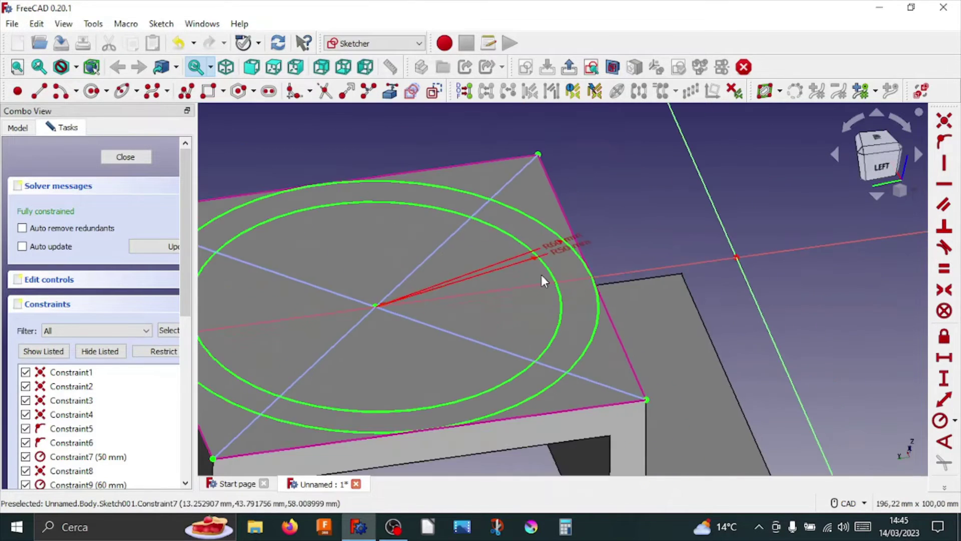
{"action": "scroll", "coordinate": [596, 303], "scroll_direction": "up", "scroll_amount": 3}
{"action": "middle_click_drag", "start_coordinate": [599, 302], "coordinate": [630, 295]}
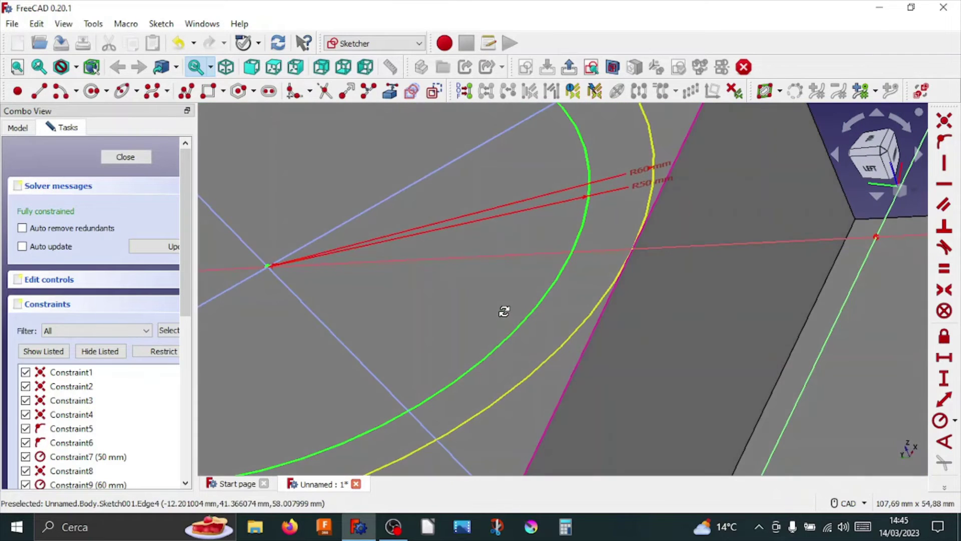
{"action": "scroll", "coordinate": [630, 295], "scroll_direction": "down", "scroll_amount": 5}
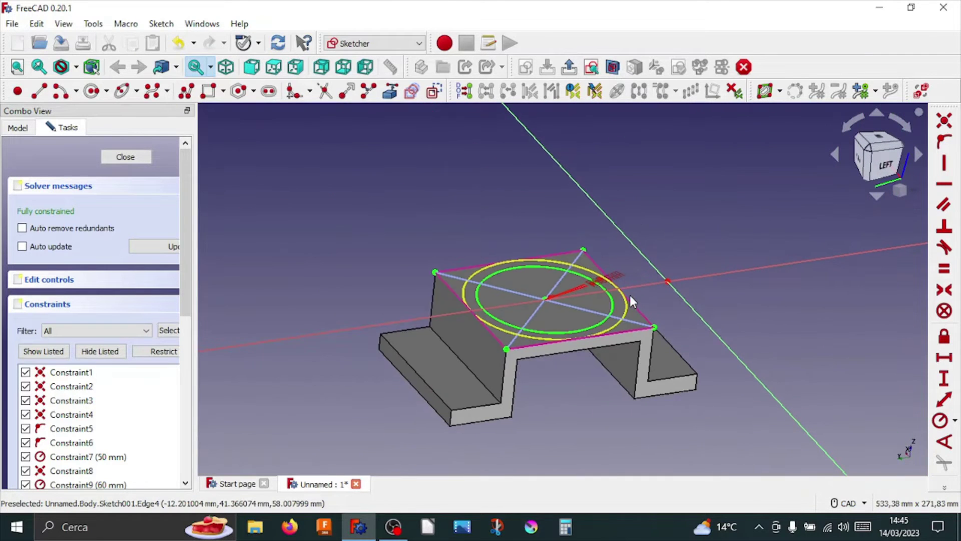
{"action": "left_click", "coordinate": [126, 163]}
- Pad the ring sketch 25 mm upward as Pad001
{"action": "mouse_move", "coordinate": [362, 298]}
{"action": "middle_mouse_down"}
{"action": "mouse_move", "coordinate": [376, 284]}
{"action": "mouse_move", "coordinate": [298, 272]}
{"action": "mouse_move", "coordinate": [347, 226]}
{"action": "mouse_move", "coordinate": [358, 197]}
{"action": "middle_mouse_up"}
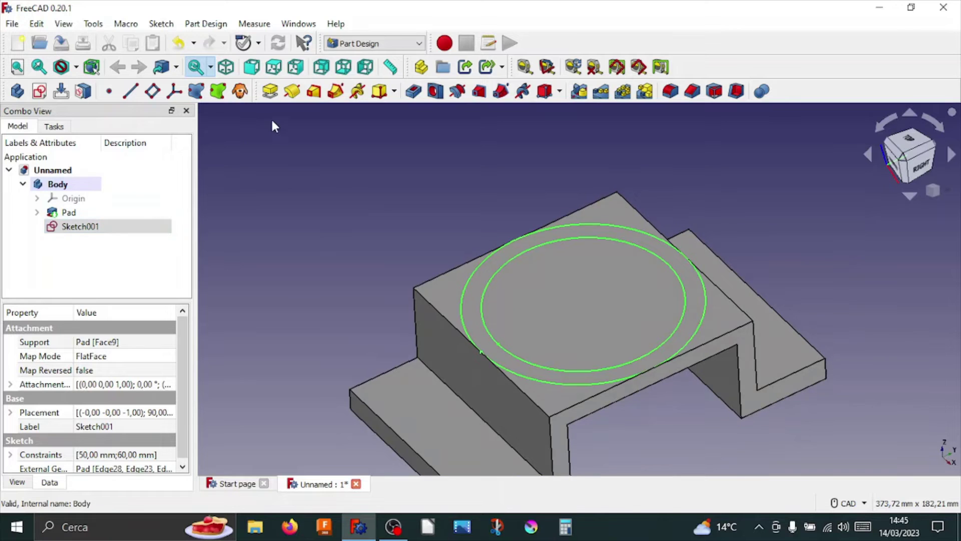
{"action": "left_click", "coordinate": [270, 91]}
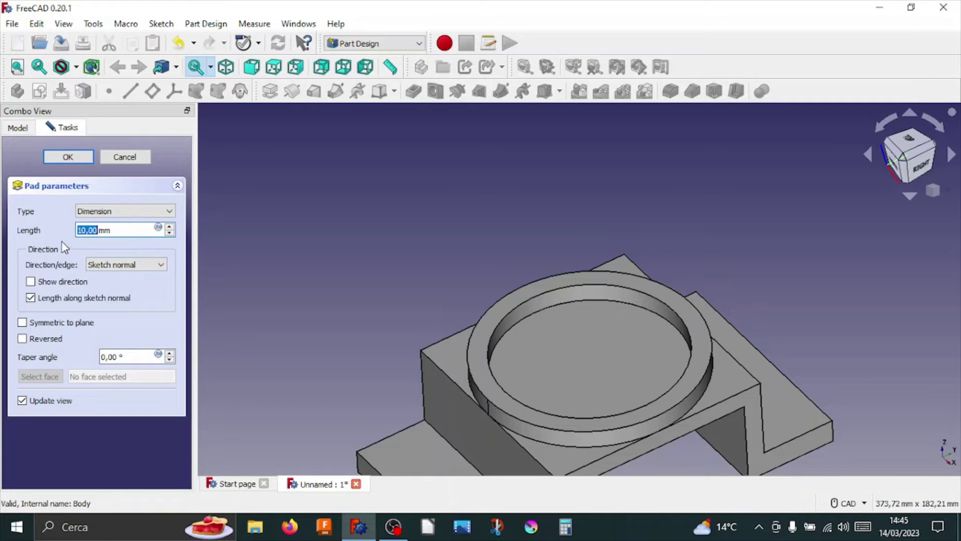
{"action": "scroll", "coordinate": [172, 229], "scroll_direction": "up", "scroll_amount": 2}
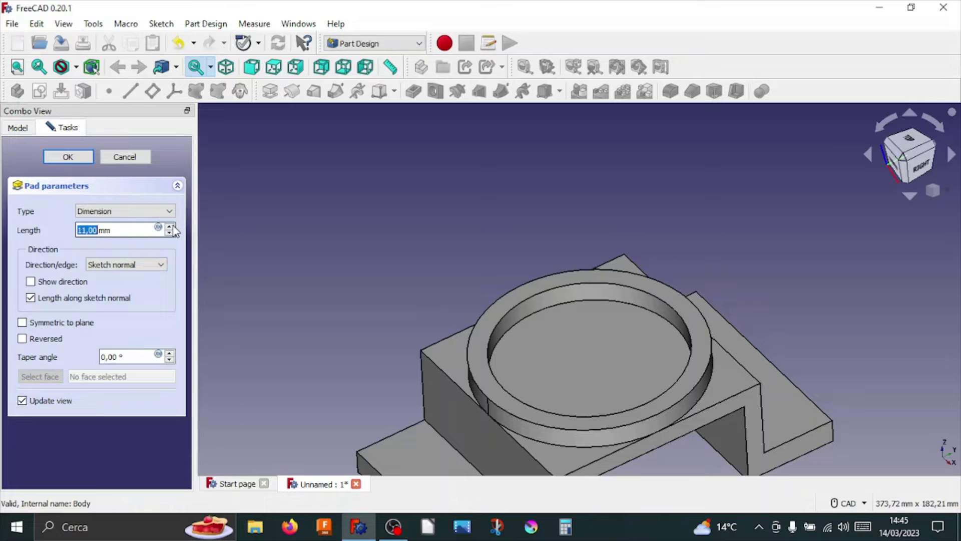
{"action": "scroll", "coordinate": [173, 230], "scroll_direction": "up", "scroll_amount": 1}
{"action": "scroll", "coordinate": [172, 231], "scroll_direction": "up", "scroll_amount": 2}
{"action": "scroll", "coordinate": [172, 233], "scroll_direction": "up", "scroll_amount": 2}
{"action": "scroll", "coordinate": [172, 231], "scroll_direction": "up", "scroll_amount": 2}
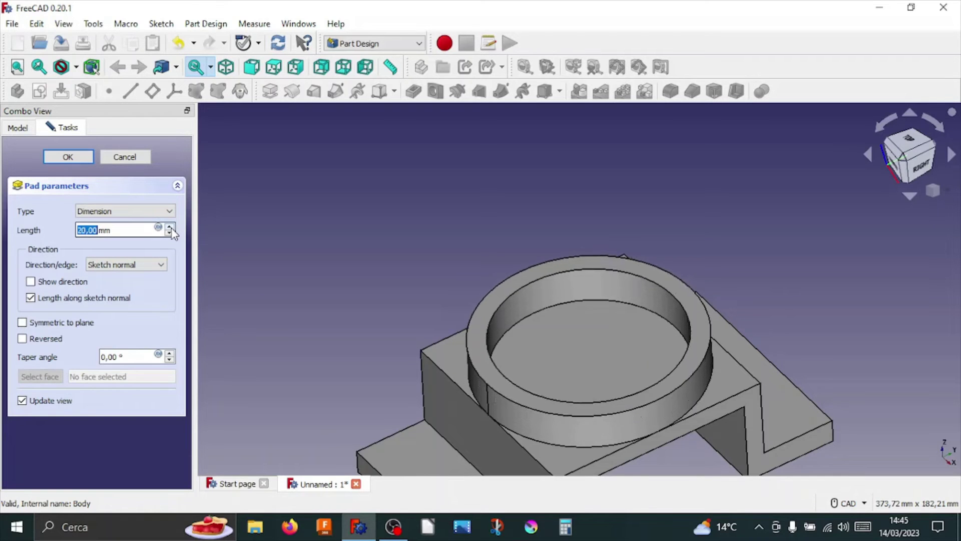
{"action": "scroll", "coordinate": [173, 231], "scroll_direction": "up", "scroll_amount": 2}
{"action": "scroll", "coordinate": [173, 231], "scroll_direction": "up", "scroll_amount": 2}
{"action": "scroll", "coordinate": [172, 231], "scroll_direction": "up", "scroll_amount": 2}
{"action": "scroll", "coordinate": [173, 232], "scroll_direction": "up", "scroll_amount": 1}
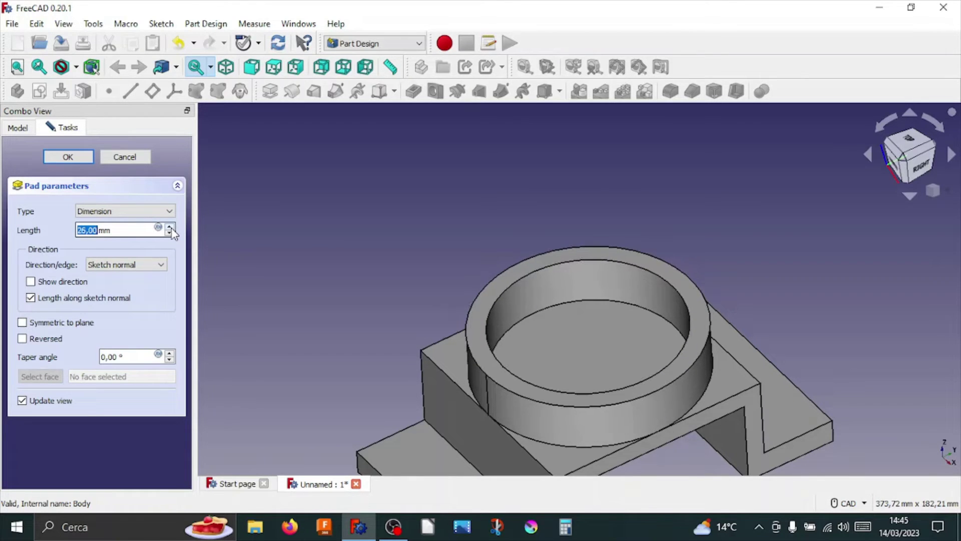
{"action": "scroll", "coordinate": [175, 238], "scroll_direction": "down", "scroll_amount": 1}
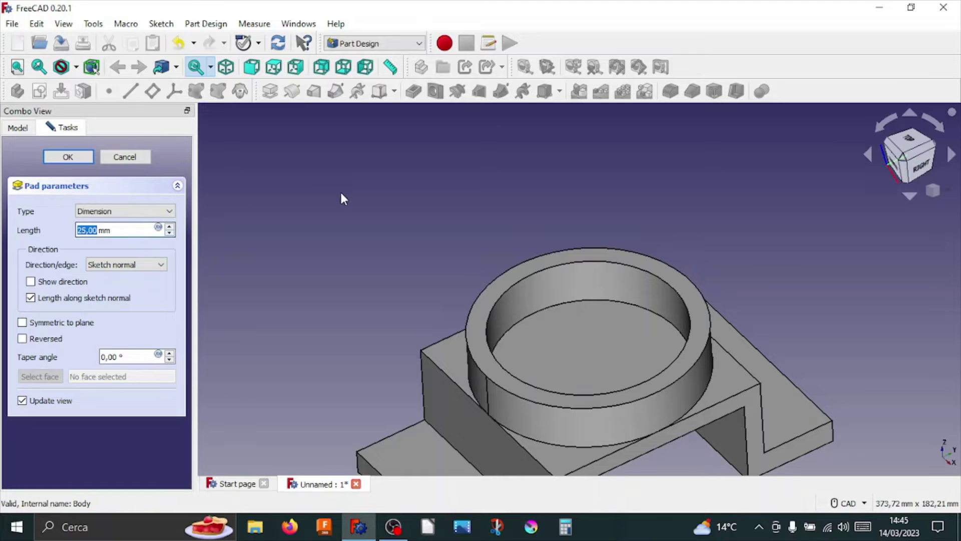
{"action": "left_click", "coordinate": [71, 162]}
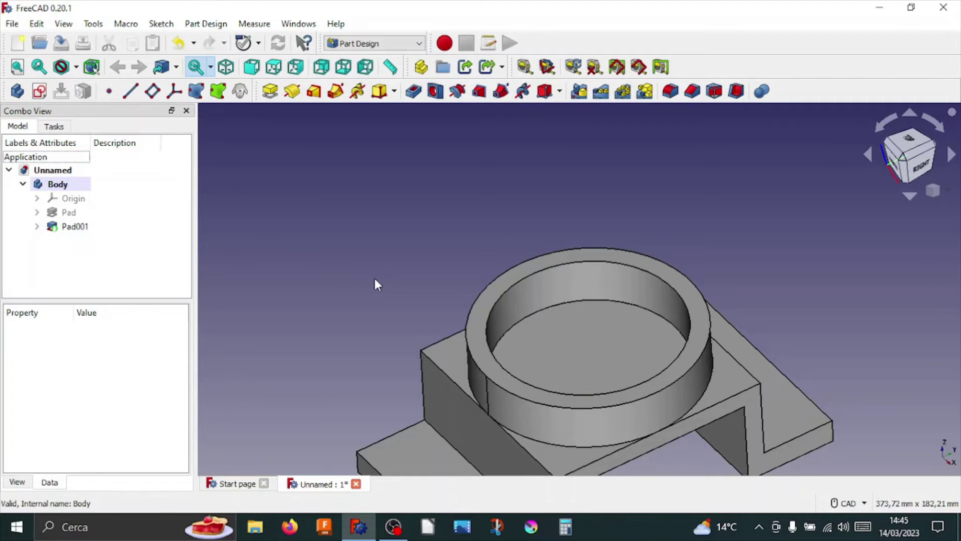
- View the bracket from the top and select a flange's top face
{"action": "mouse_move", "coordinate": [427, 275]}
{"action": "middle_mouse_down"}
{"action": "mouse_move", "coordinate": [399, 193]}
{"action": "mouse_move", "coordinate": [358, 205]}
{"action": "mouse_move", "coordinate": [393, 217]}
{"action": "middle_mouse_up"}
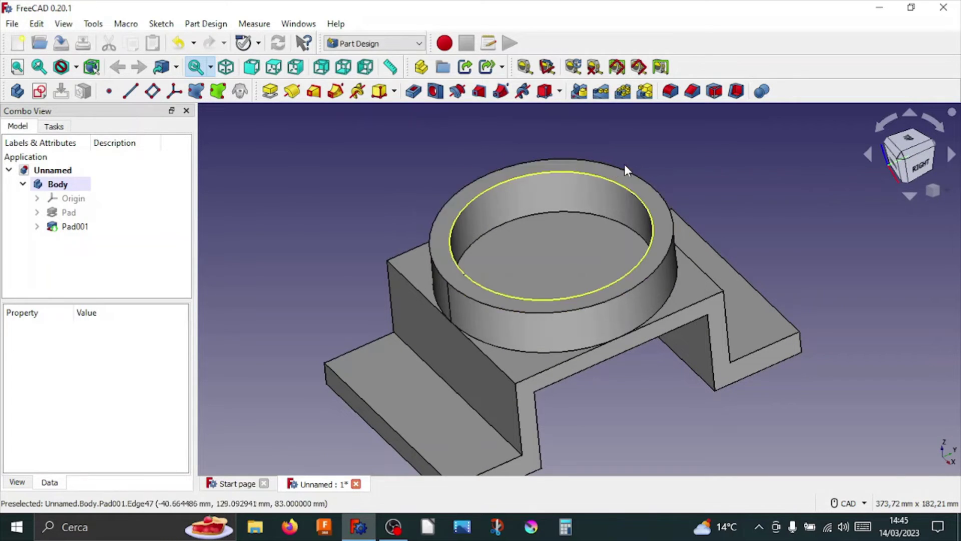
{"action": "left_click", "coordinate": [910, 142]}
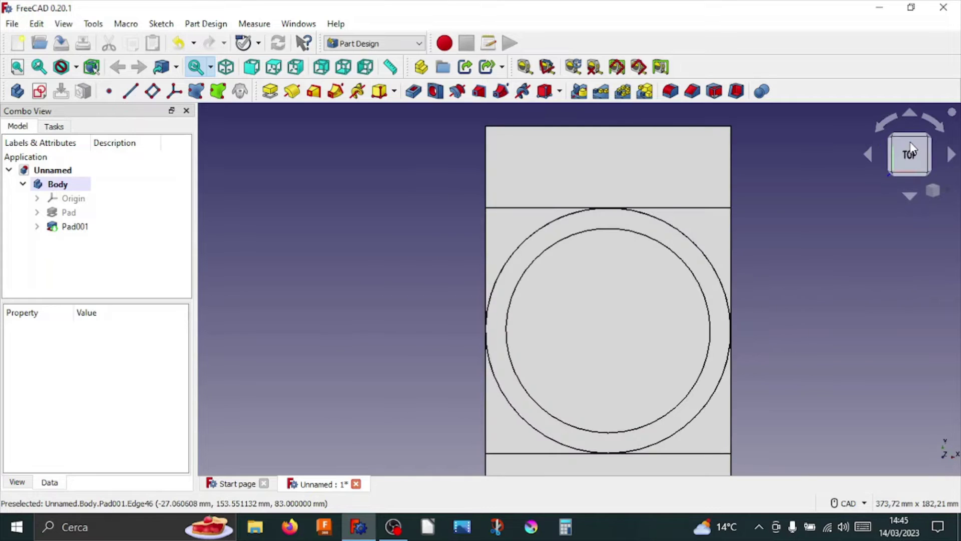
{"action": "scroll", "coordinate": [661, 245], "scroll_direction": "down", "scroll_amount": 3}
{"action": "mouse_move", "coordinate": [662, 245]}
{"action": "middle_mouse_down"}
{"action": "mouse_move", "coordinate": [580, 227]}
{"action": "mouse_move", "coordinate": [549, 232]}
{"action": "middle_mouse_up"}
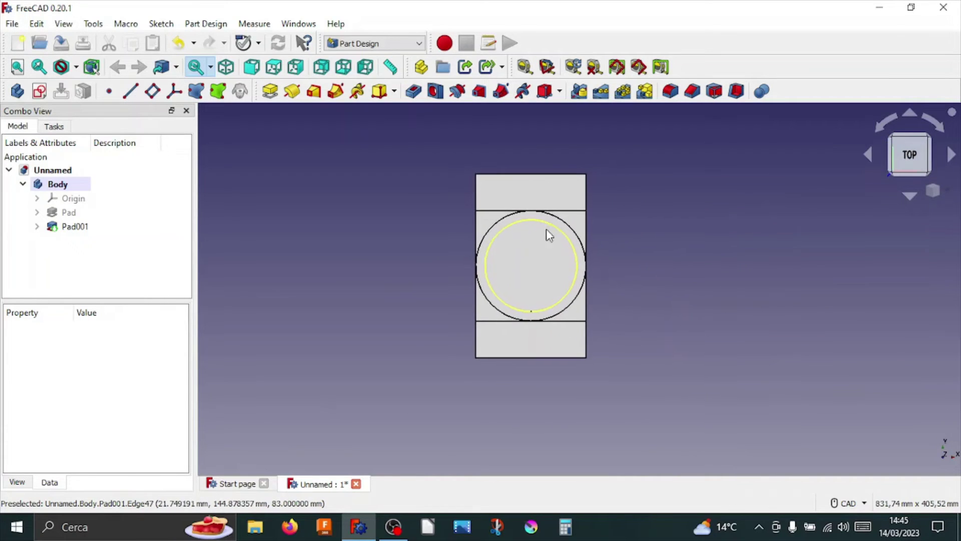
{"action": "left_click", "coordinate": [520, 199]}
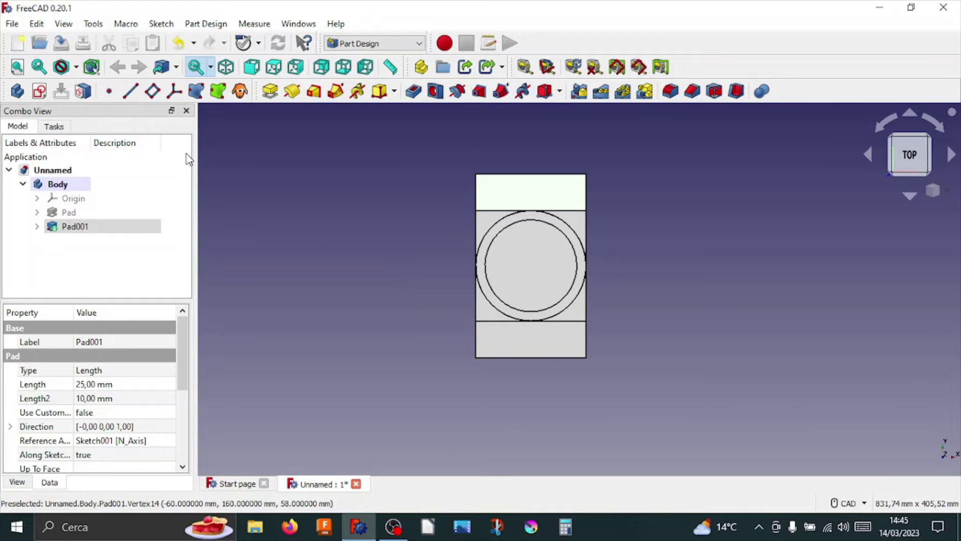
- Start a sketch on the flange face and link the flange's top, left and bottom edges as references
{"action": "left_click", "coordinate": [41, 91]}
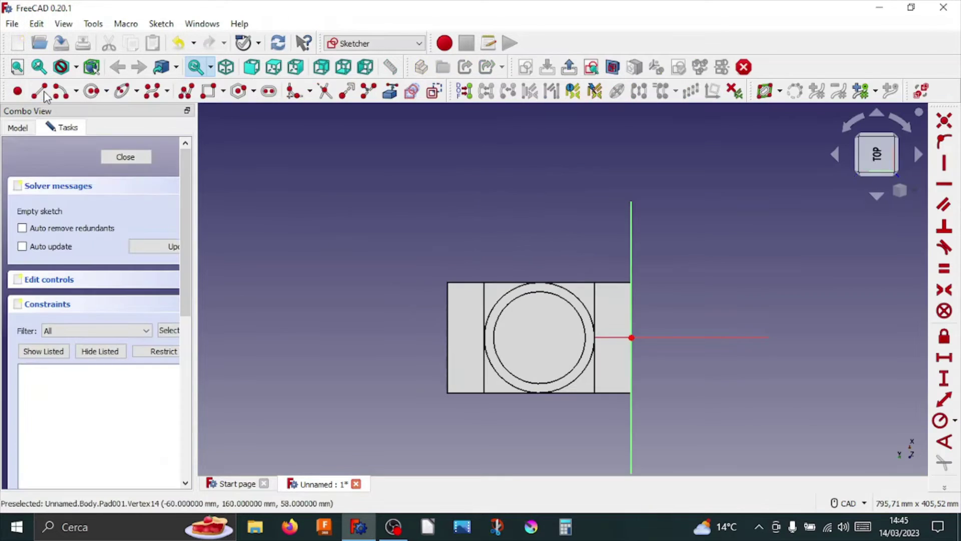
{"action": "left_click", "coordinate": [391, 91]}
{"action": "scroll", "coordinate": [607, 313], "scroll_direction": "up", "scroll_amount": 3}
{"action": "scroll", "coordinate": [651, 276], "scroll_direction": "up", "scroll_amount": 1}
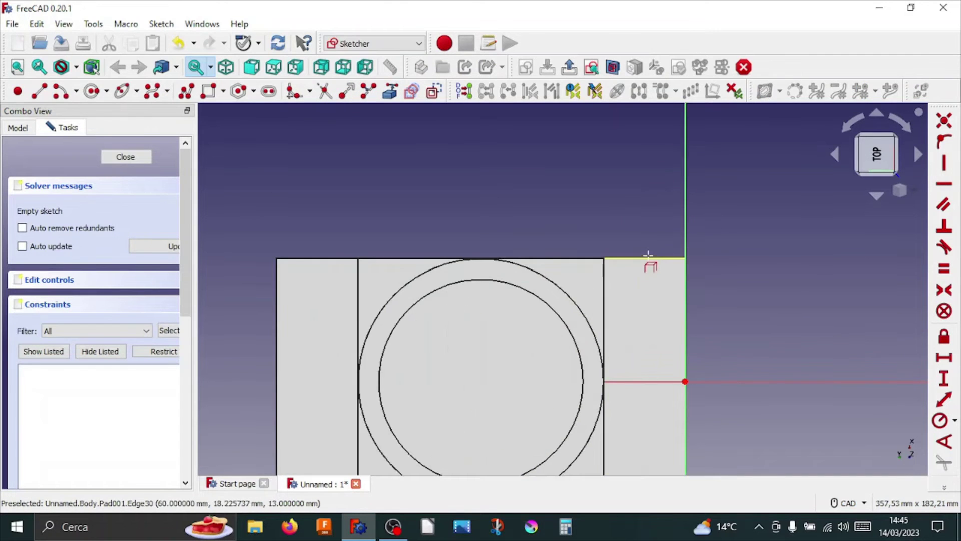
{"action": "left_click", "coordinate": [301, 260]}
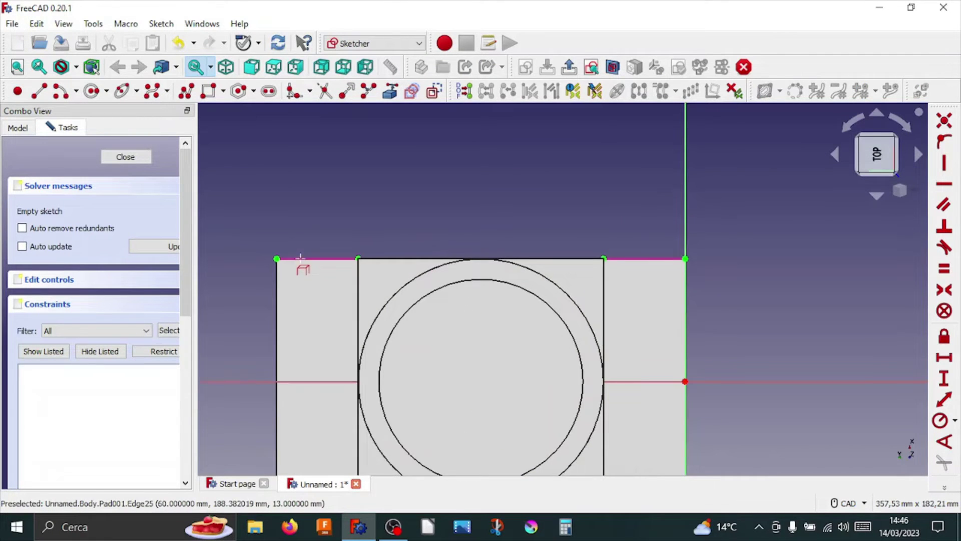
{"action": "left_click", "coordinate": [276, 321]}
{"action": "scroll", "coordinate": [277, 315], "scroll_direction": "down", "scroll_amount": 2}
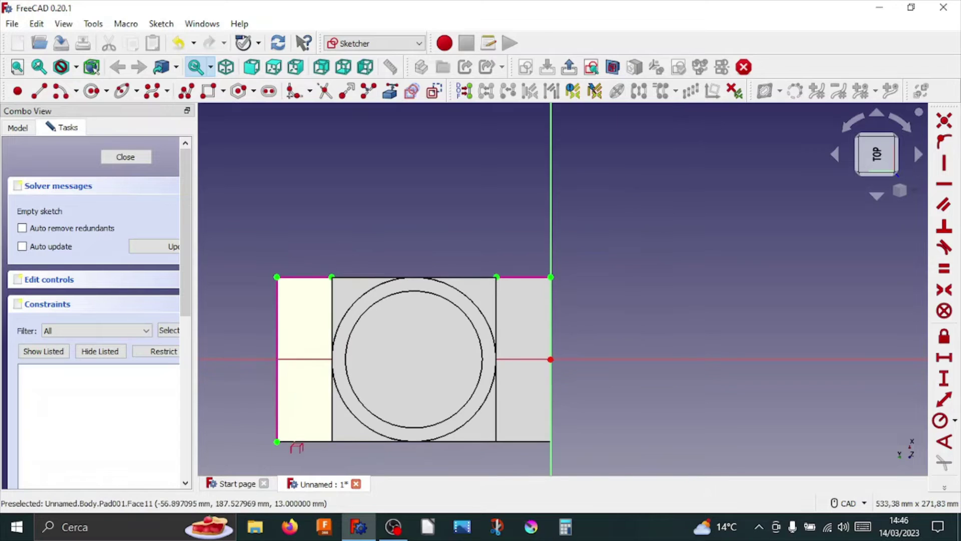
{"action": "left_click", "coordinate": [308, 442]}
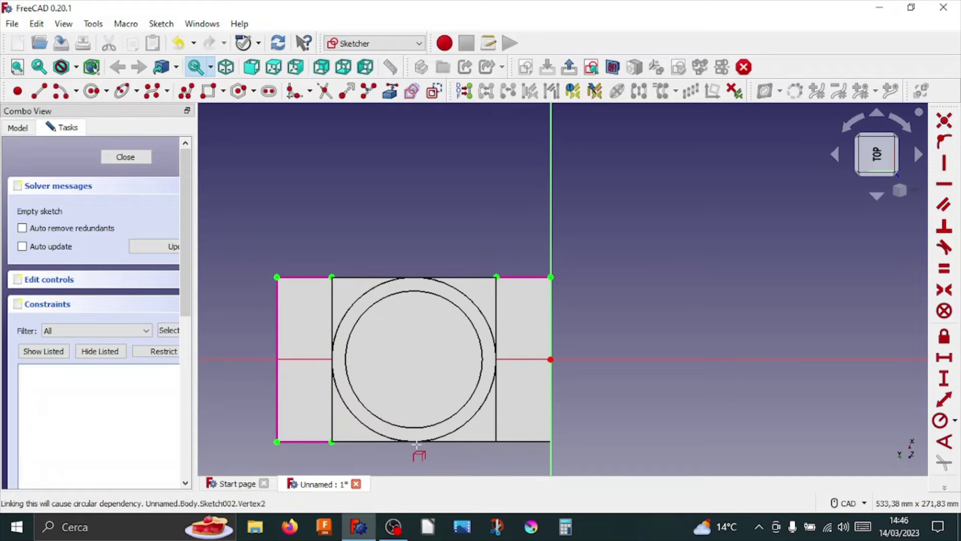
- Link the vertical, top and bottom edges beside the ring, then orbit to a tilted view
{"action": "left_click", "coordinate": [497, 415]}
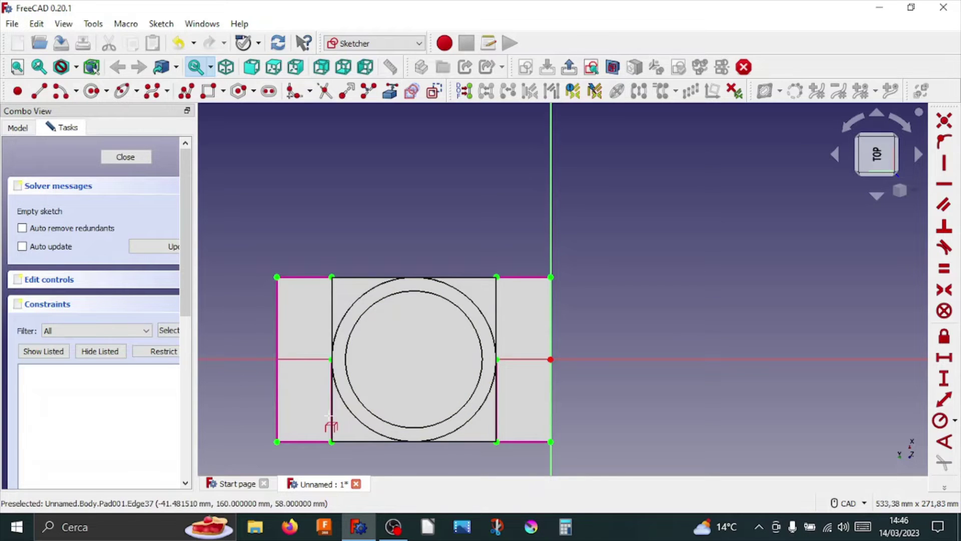
{"action": "left_click", "coordinate": [356, 281]}
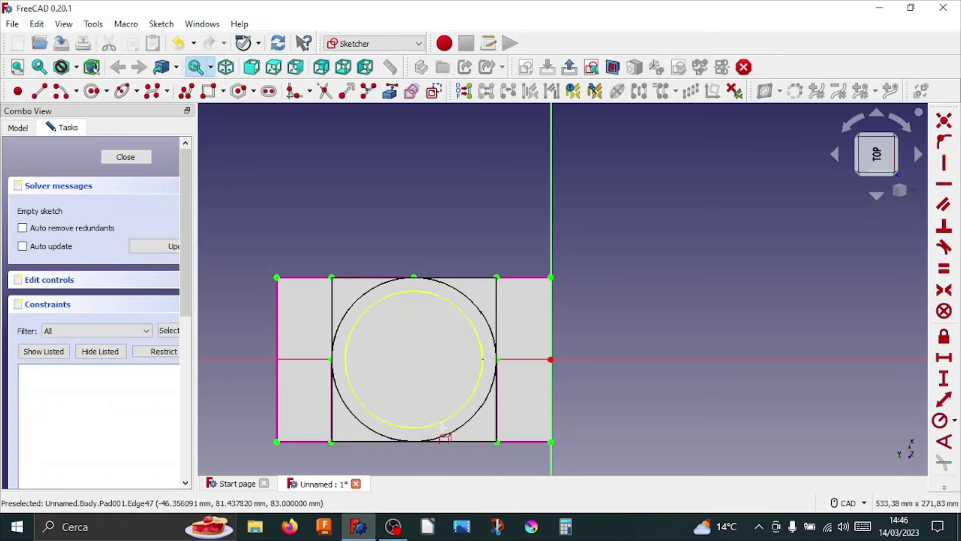
{"action": "left_click", "coordinate": [456, 442]}
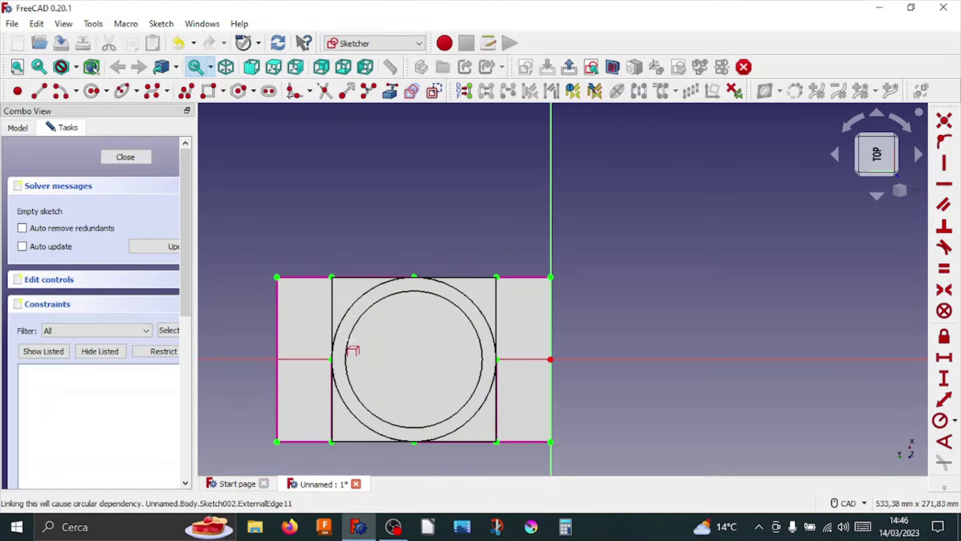
{"action": "mouse_move", "coordinate": [399, 335]}
{"action": "middle_mouse_down"}
{"action": "mouse_move", "coordinate": [326, 292]}
{"action": "mouse_move", "coordinate": [511, 334]}
{"action": "mouse_move", "coordinate": [446, 414]}
{"action": "mouse_move", "coordinate": [431, 356]}
{"action": "mouse_move", "coordinate": [533, 348]}
{"action": "mouse_move", "coordinate": [553, 335]}
{"action": "mouse_move", "coordinate": [356, 332]}
{"action": "mouse_move", "coordinate": [377, 359]}
{"action": "mouse_move", "coordinate": [517, 400]}
{"action": "mouse_move", "coordinate": [581, 405]}
{"action": "mouse_move", "coordinate": [551, 393]}
{"action": "mouse_move", "coordinate": [642, 369]}
{"action": "mouse_move", "coordinate": [540, 350]}
{"action": "mouse_move", "coordinate": [323, 257]}
{"action": "mouse_move", "coordinate": [307, 270]}
{"action": "middle_mouse_up"}
{"action": "mouse_move", "coordinate": [450, 285]}
{"action": "middle_mouse_down"}
{"action": "mouse_move", "coordinate": [430, 341]}
{"action": "mouse_move", "coordinate": [344, 257]}
{"action": "mouse_move", "coordinate": [397, 269]}
{"action": "middle_mouse_up"}
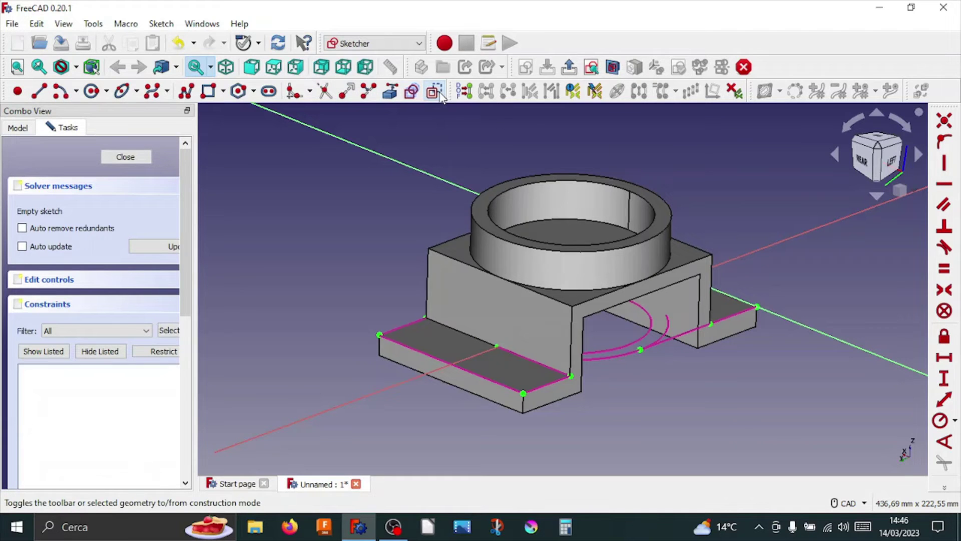
- Draw a bottom line from the square's bottom-left corner and a vertical line rising from its end
{"action": "left_click", "coordinate": [41, 95]}
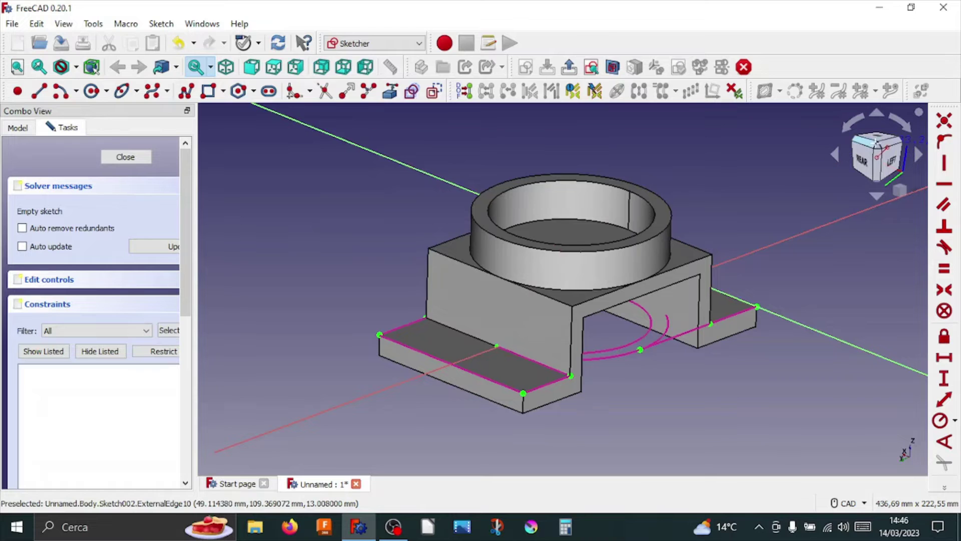
{"action": "left_click", "coordinate": [878, 138]}
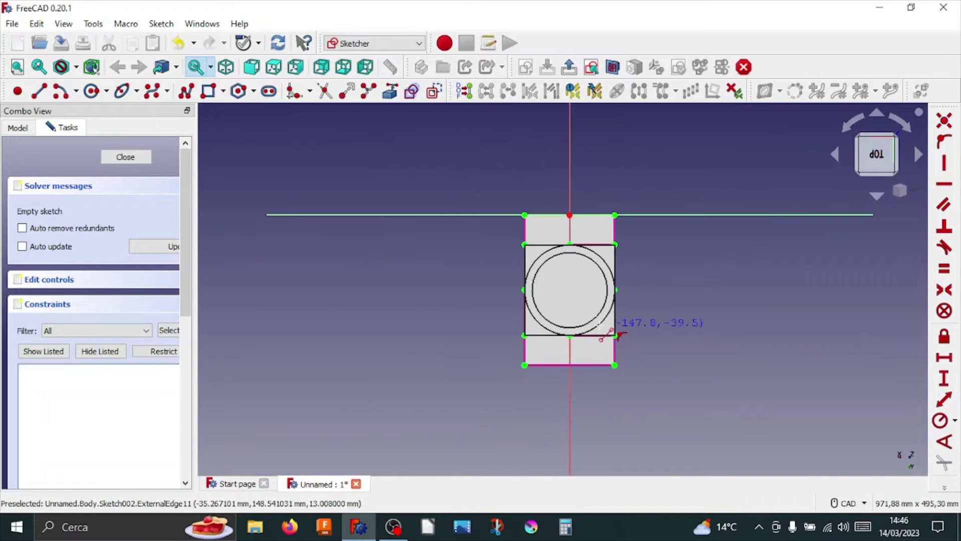
{"action": "scroll", "coordinate": [621, 310], "scroll_direction": "down", "scroll_amount": 2}
{"action": "scroll", "coordinate": [547, 369], "scroll_direction": "up", "scroll_amount": 3}
{"action": "scroll", "coordinate": [521, 369], "scroll_direction": "up", "scroll_amount": 3}
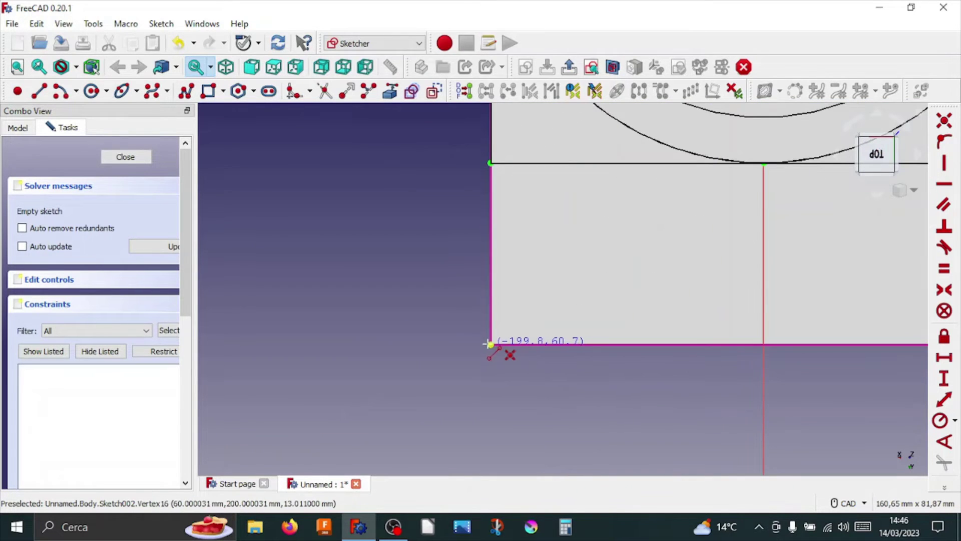
{"action": "left_click", "coordinate": [491, 346]}
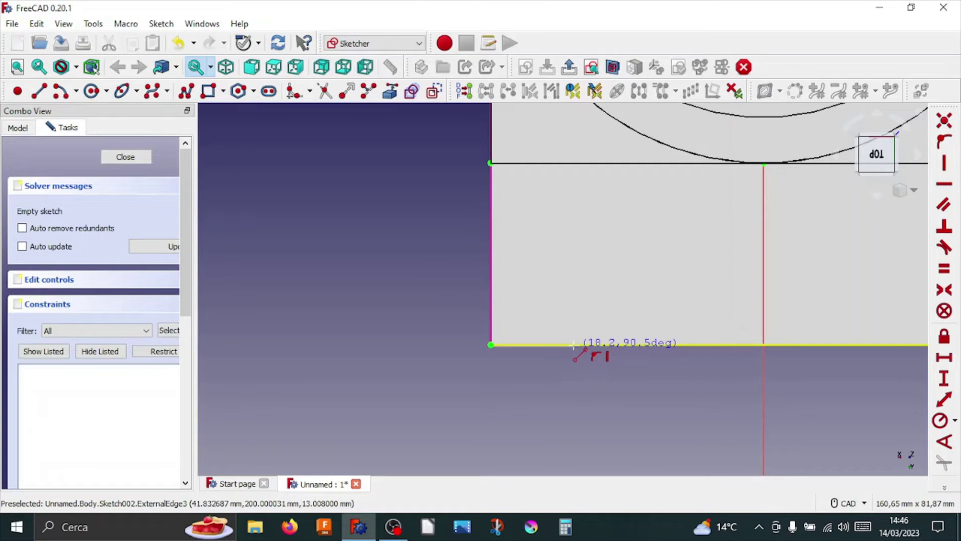
{"action": "left_click", "coordinate": [573, 344]}
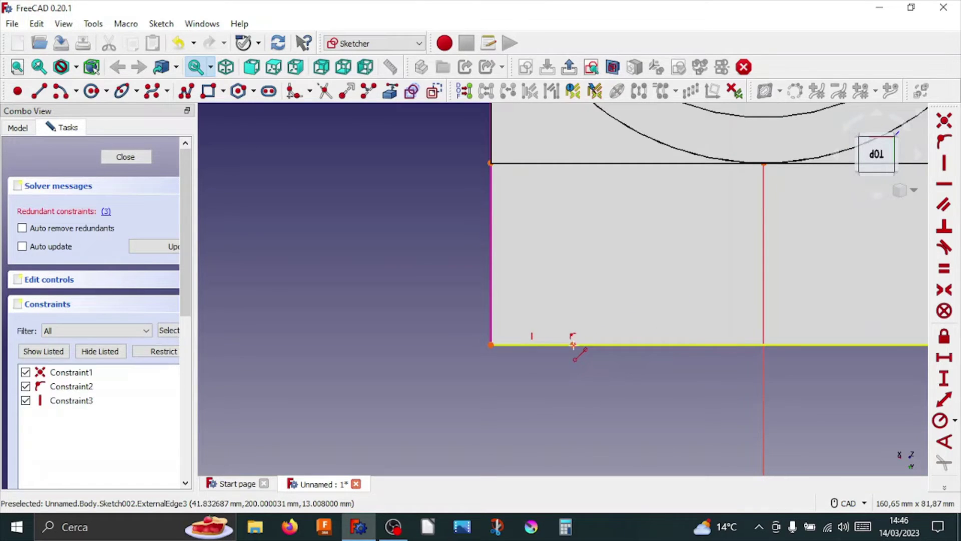
{"action": "left_click", "coordinate": [573, 266]}
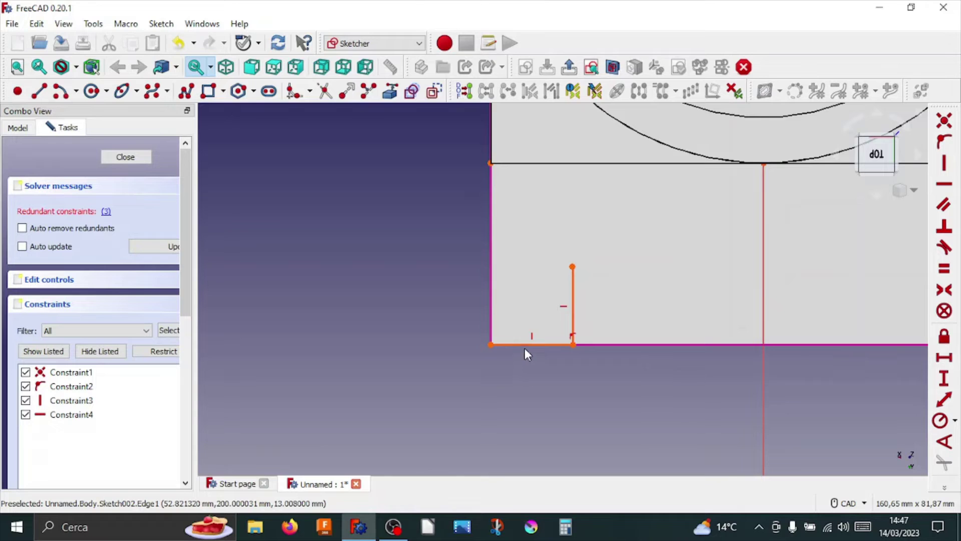
- Give the bottom line a 20 mm horizontal distance, which is rejected as conflicting
{"action": "left_click", "coordinate": [944, 357]}
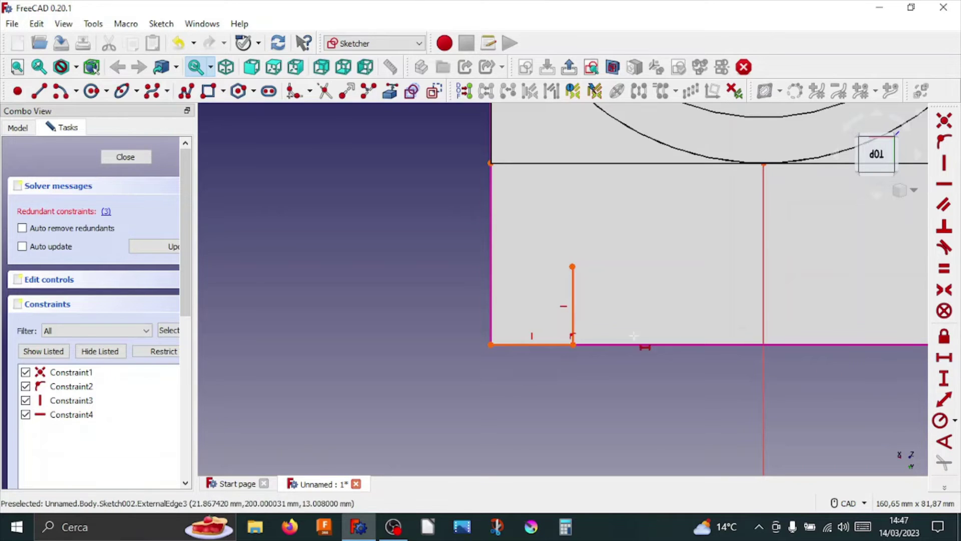
{"action": "left_click", "coordinate": [550, 344]}
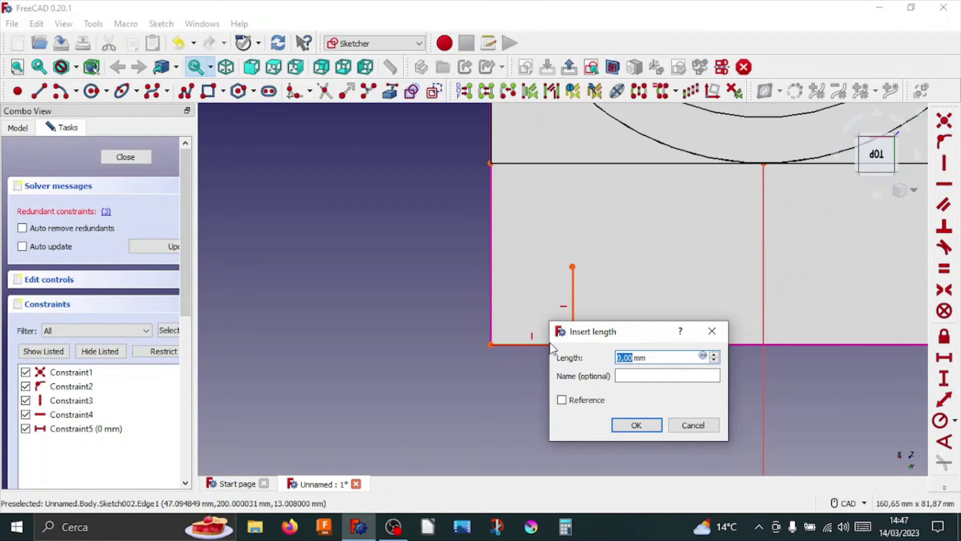
{"action": "type", "text": "20"}
{"action": "left_click", "coordinate": [641, 426]}
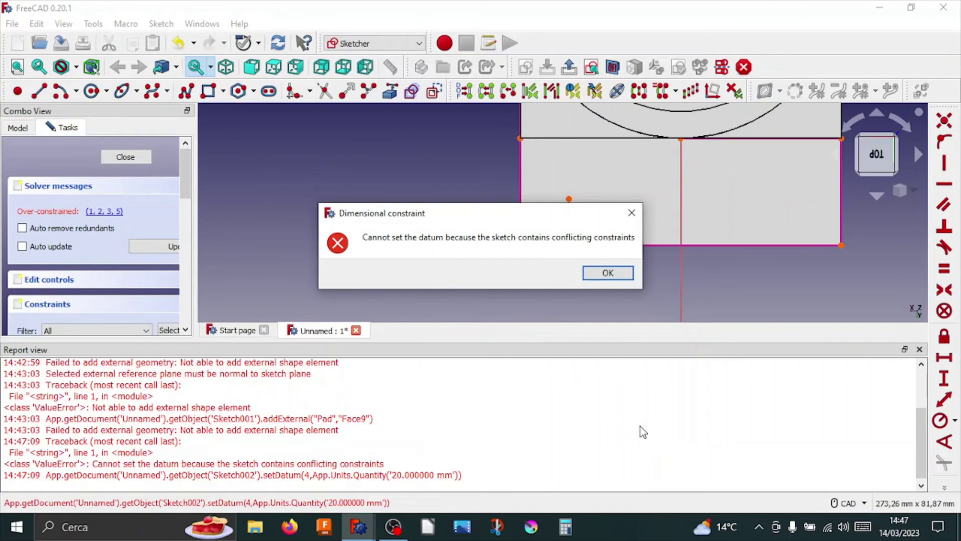
- Dismiss the conflicting-constraints error and close the report panel
{"action": "left_click", "coordinate": [620, 276]}
{"action": "scroll", "coordinate": [601, 251], "scroll_direction": "up", "scroll_amount": 3}
{"action": "scroll", "coordinate": [571, 245], "scroll_direction": "up", "scroll_amount": 2}
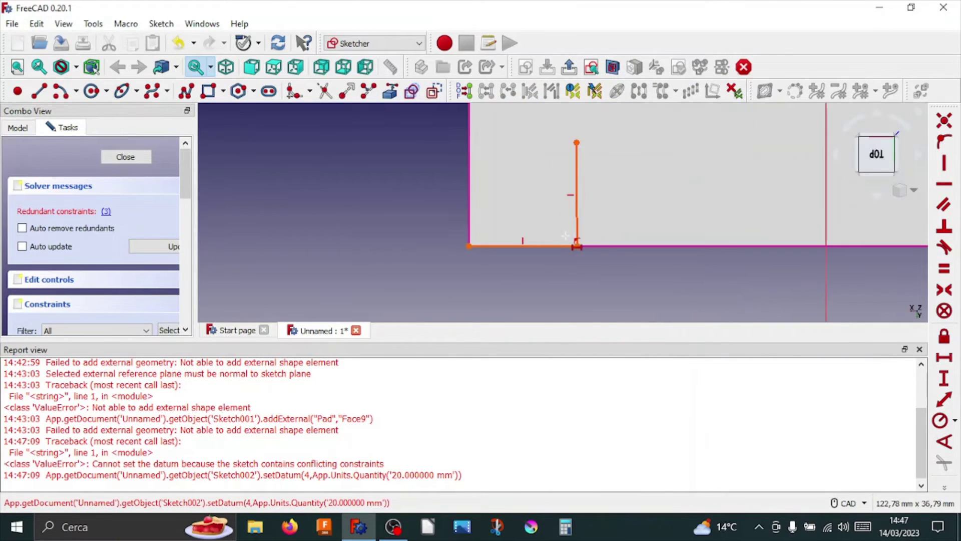
{"action": "scroll", "coordinate": [548, 240], "scroll_direction": "up", "scroll_amount": 3}
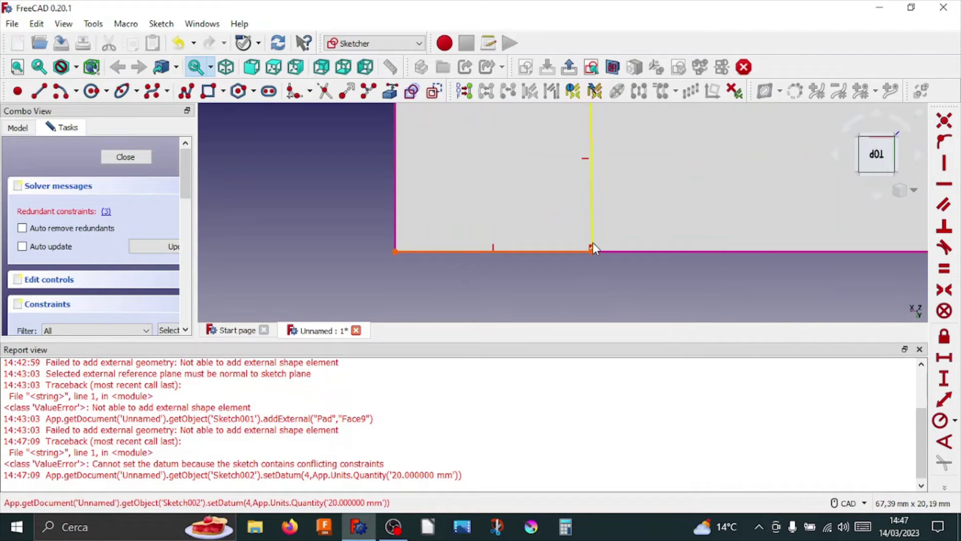
{"action": "scroll", "coordinate": [506, 251], "scroll_direction": "down", "scroll_amount": 4}
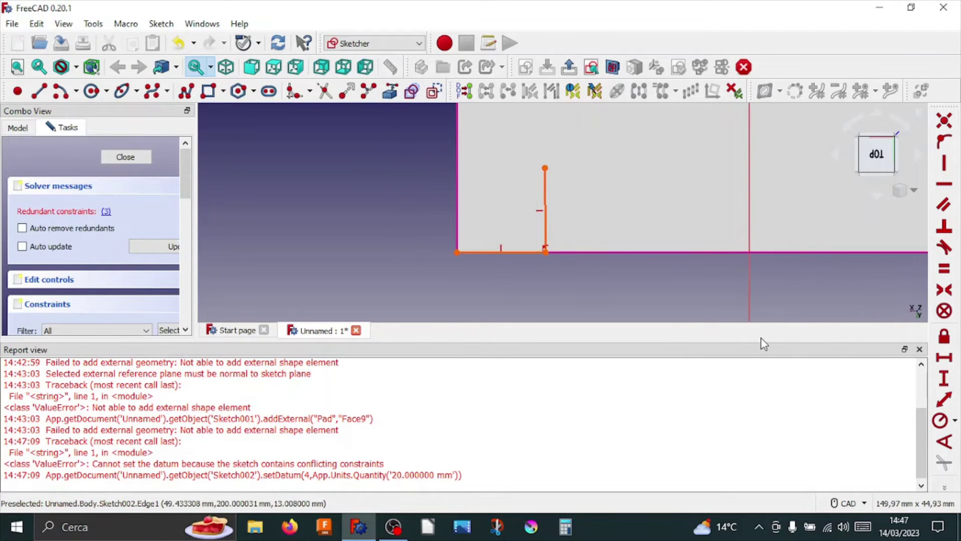
{"action": "left_click", "coordinate": [920, 350]}
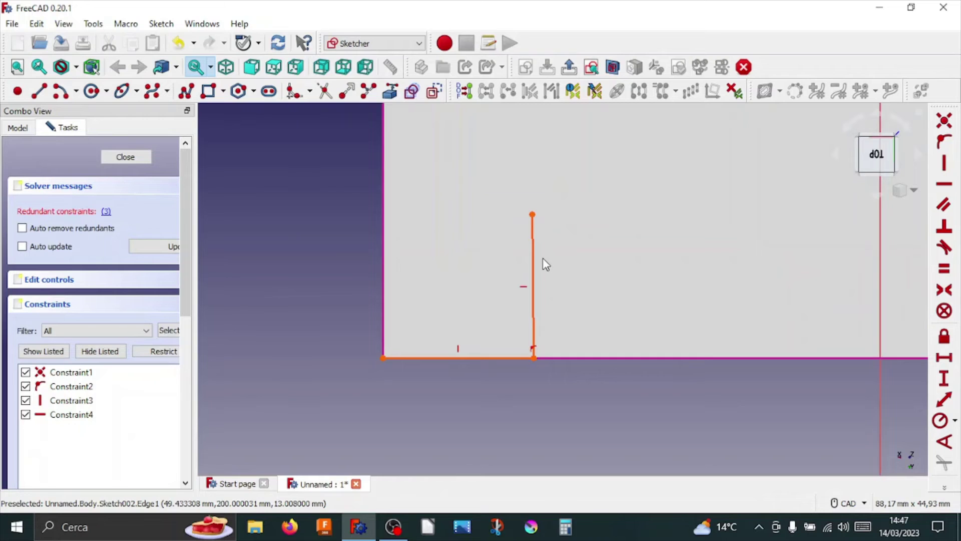
{"action": "scroll", "coordinate": [545, 264], "scroll_direction": "up", "scroll_amount": 1}
- Delete the vertical line's horizontal constraint, restore it, and shift the line right
{"action": "left_click", "coordinate": [530, 262]}
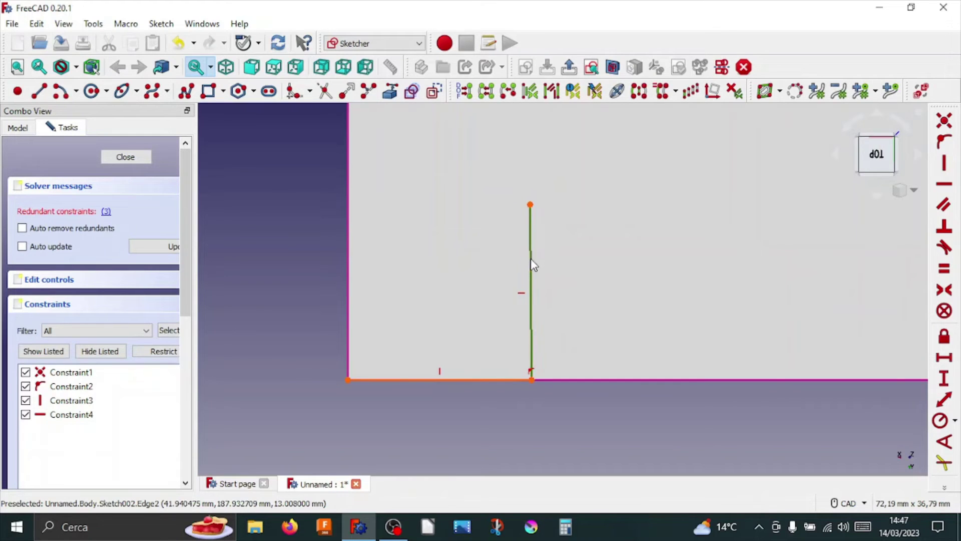
{"action": "left_click", "coordinate": [513, 301]}
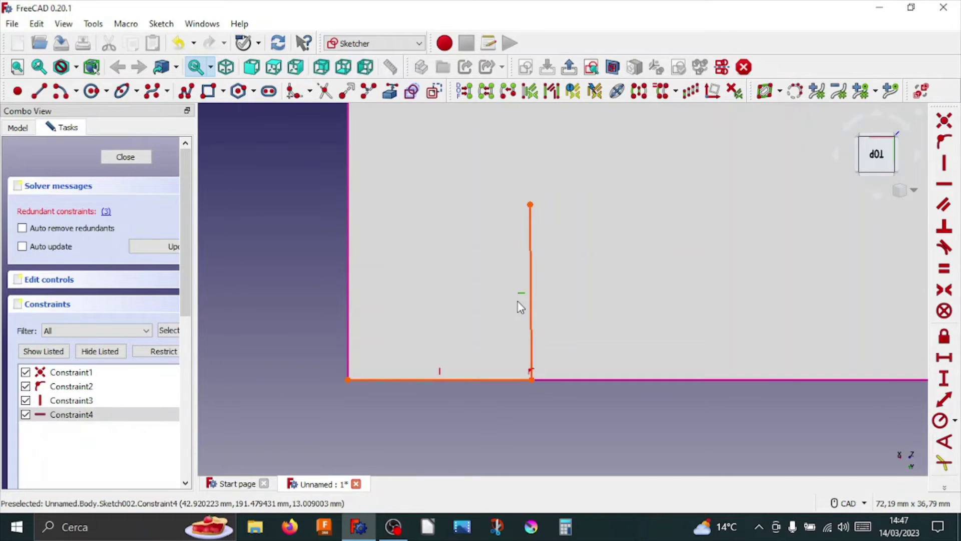
{"action": "key", "text": "Delete"}
{"action": "left_click", "coordinate": [531, 287]}
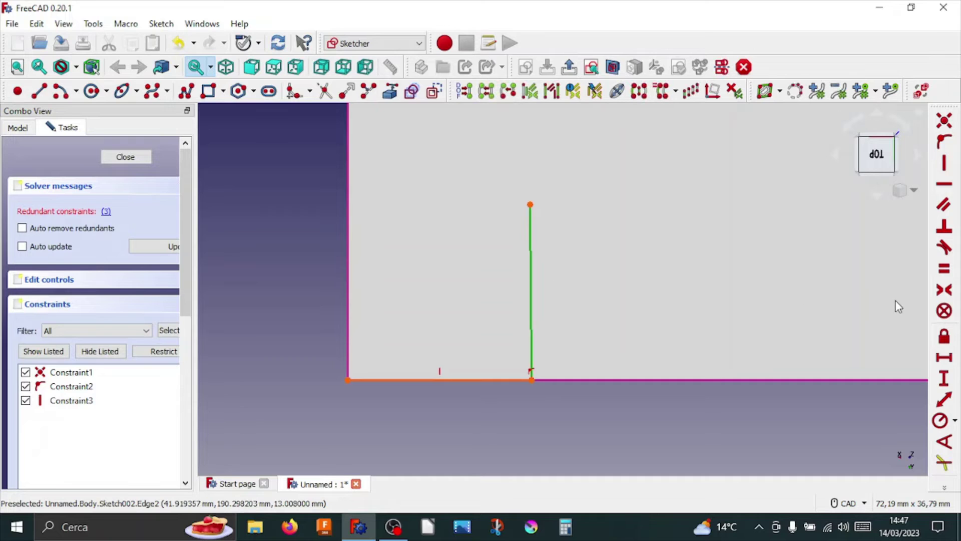
{"action": "left_click", "coordinate": [945, 184]}
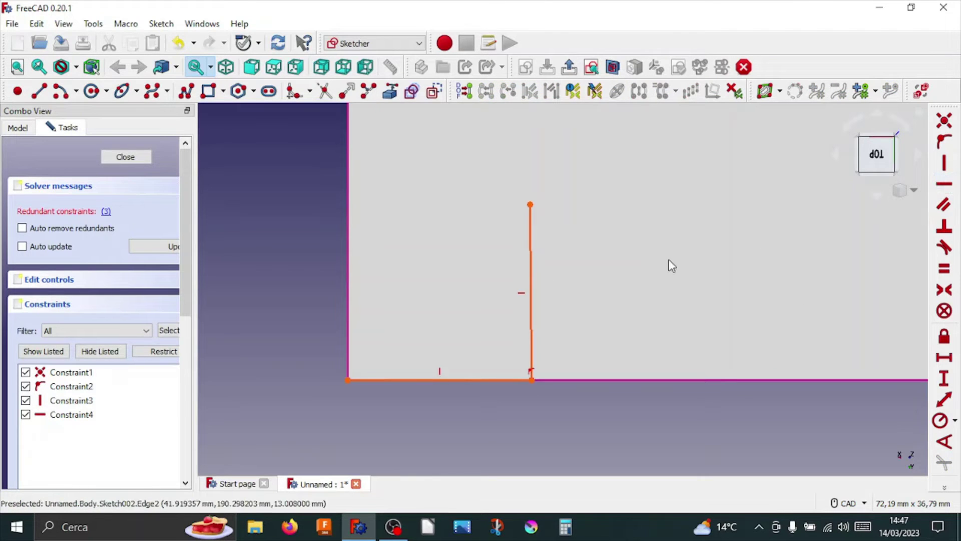
{"action": "left_click_drag", "start_coordinate": [531, 205], "coordinate": [554, 205]}
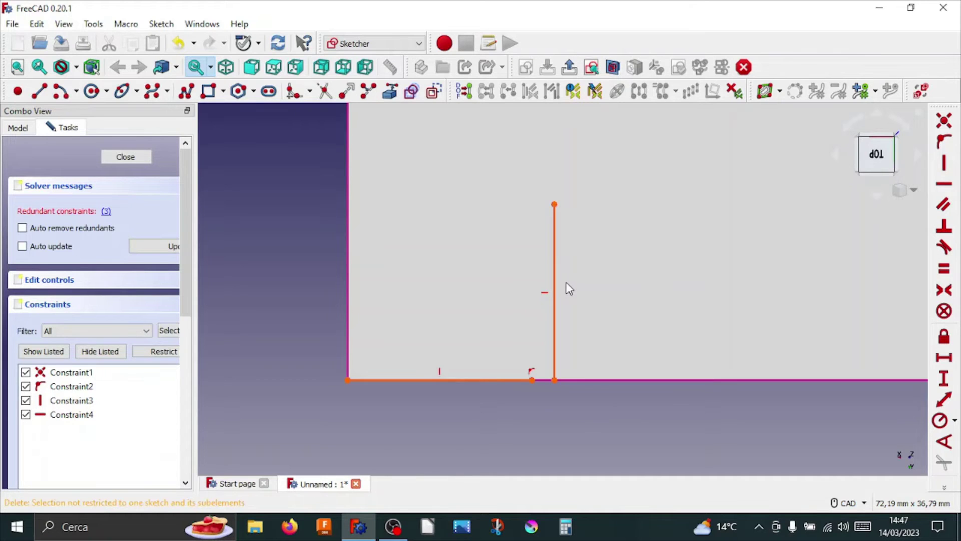
{"action": "scroll", "coordinate": [566, 281], "scroll_direction": "up", "scroll_amount": 2}
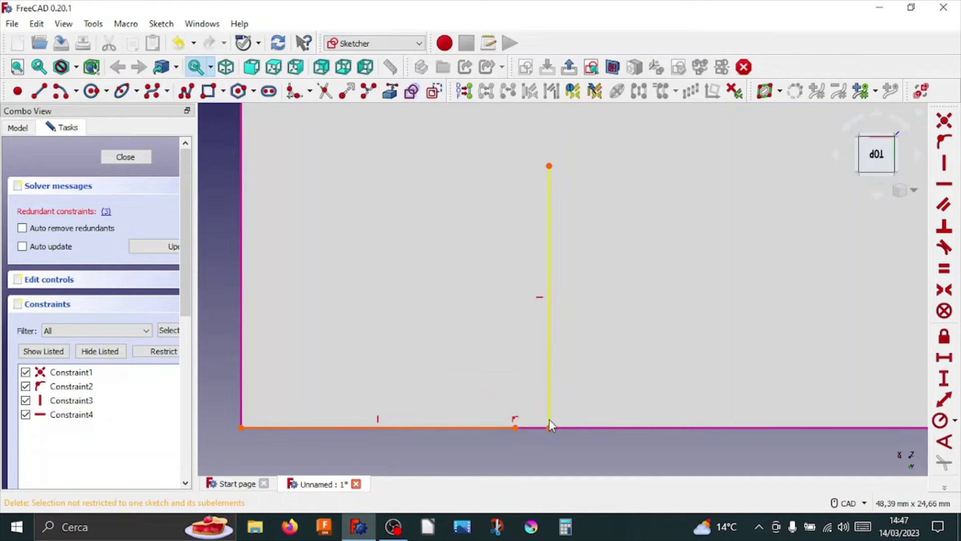
- Delete the vertical line and Constraint3, leaving only the bottom line
{"action": "left_click", "coordinate": [548, 365]}
{"action": "key", "text": "Delete"}
{"action": "scroll", "coordinate": [549, 366], "scroll_direction": "down", "scroll_amount": 3}
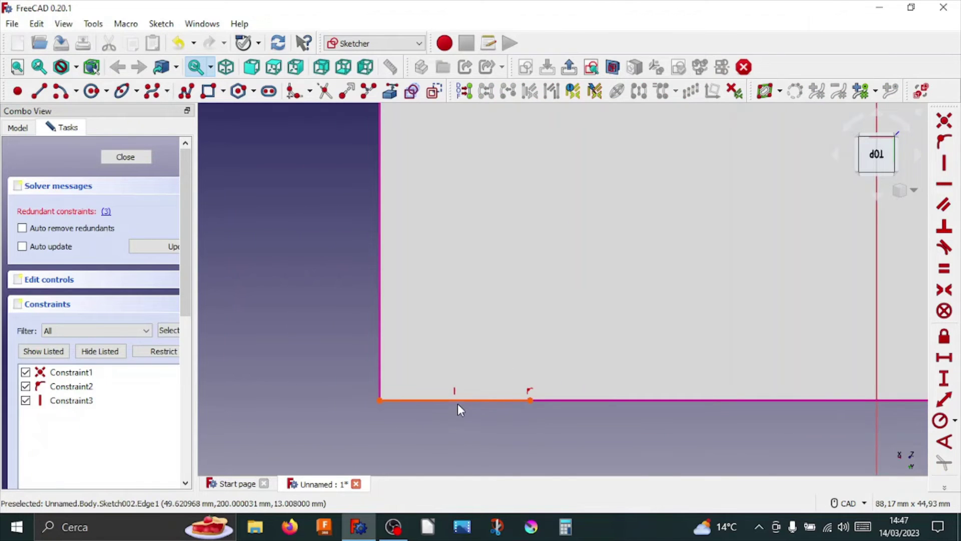
{"action": "left_click", "coordinate": [456, 389]}
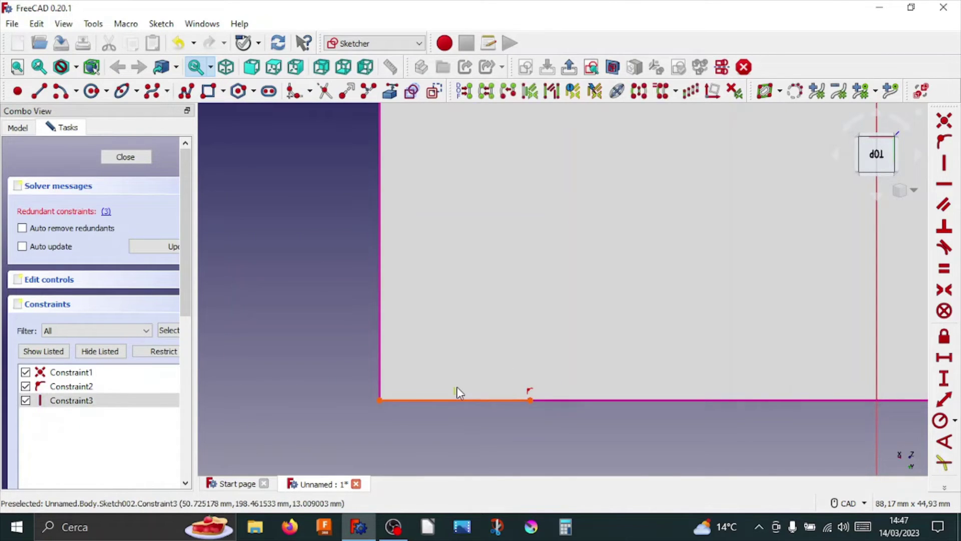
{"action": "key", "text": "Delete"}
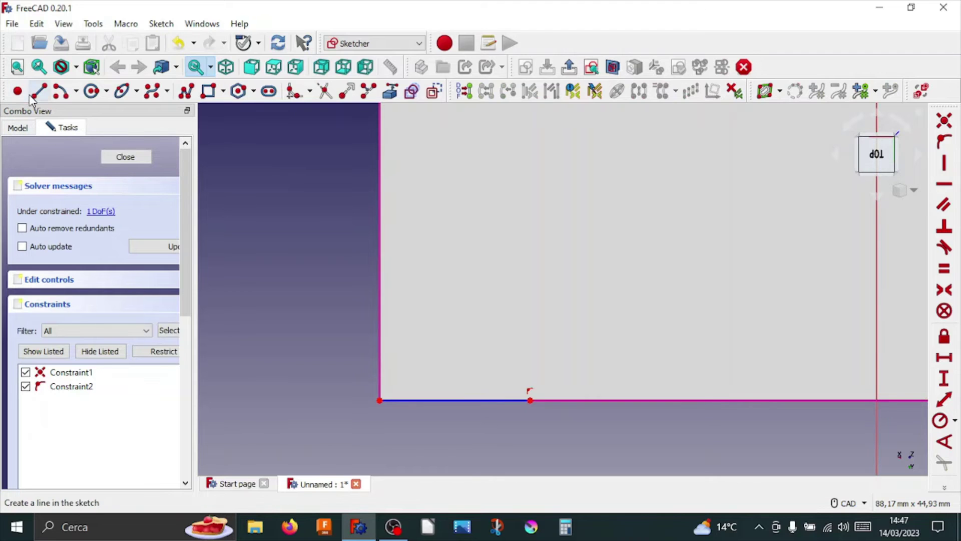
- Redraw a vertical line from the bottom line's end; the 20 mm horizontal distance errors again
{"action": "left_click", "coordinate": [39, 90]}
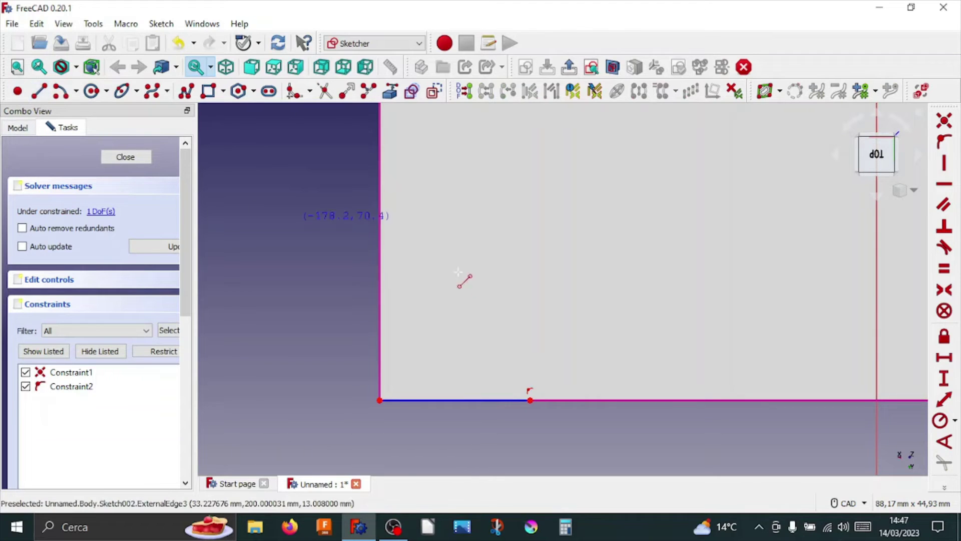
{"action": "left_click", "coordinate": [531, 401]}
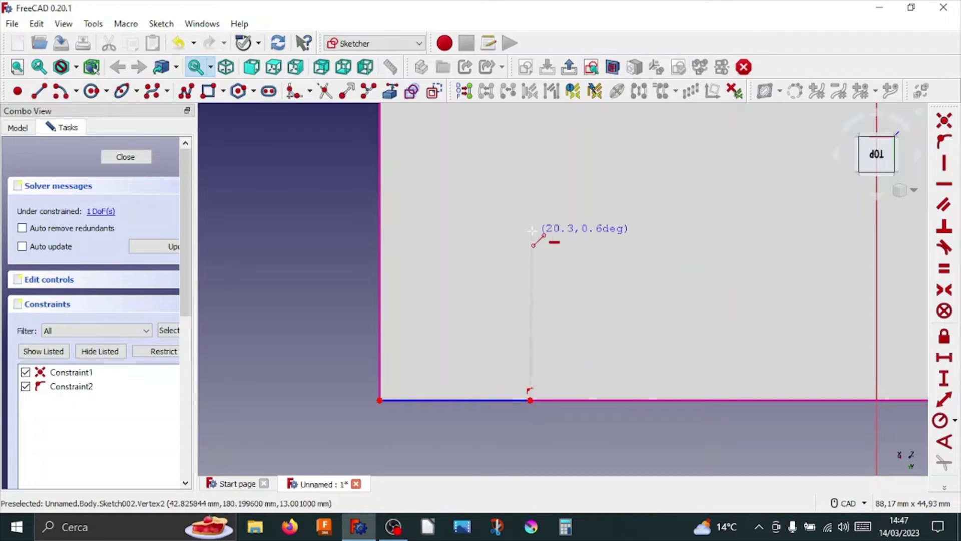
{"action": "left_click", "coordinate": [532, 231]}
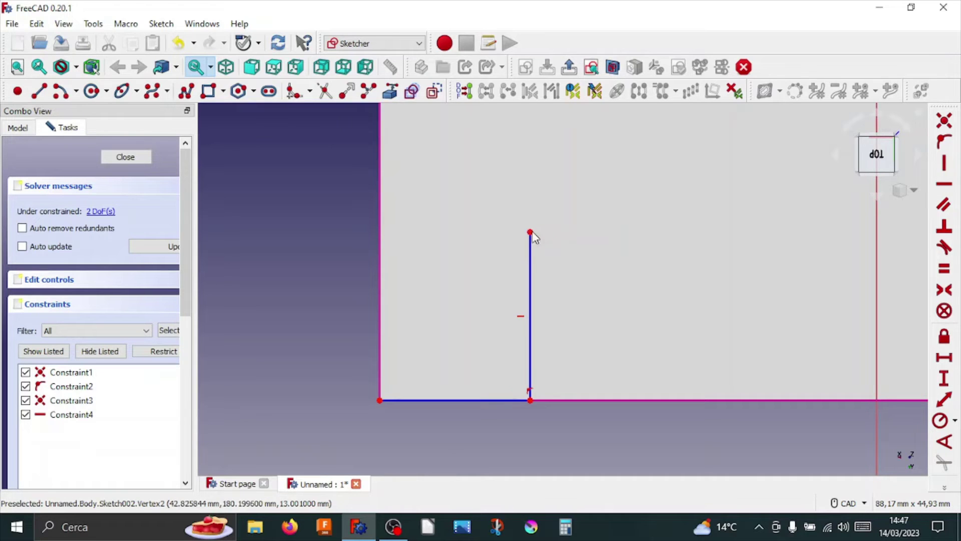
{"action": "left_click", "coordinate": [464, 400]}
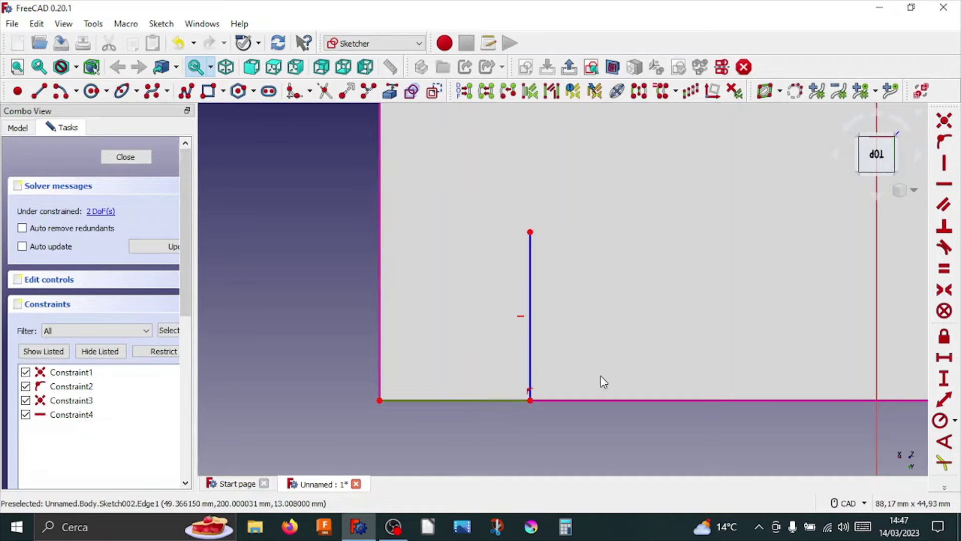
{"action": "left_click", "coordinate": [943, 359]}
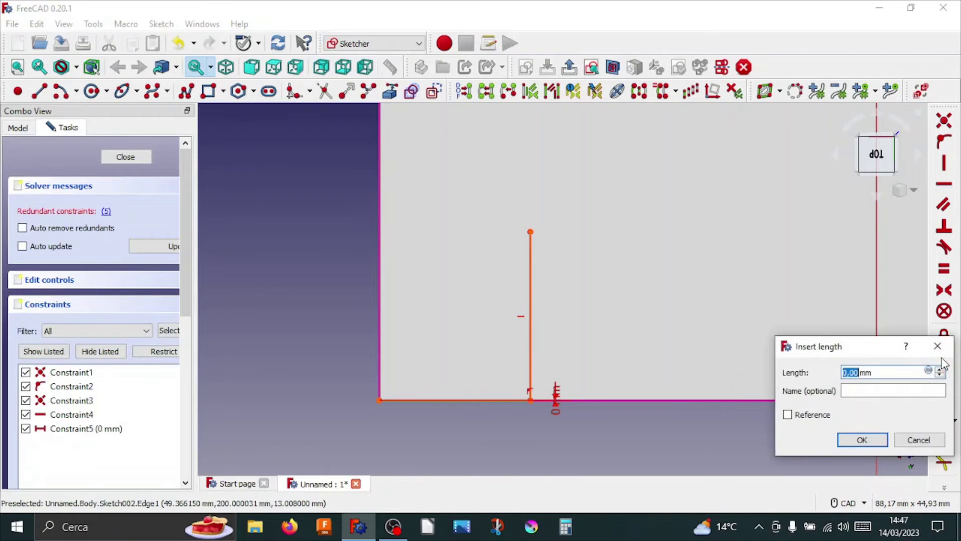
{"action": "type", "text": "20"}
{"action": "left_click", "coordinate": [872, 440]}
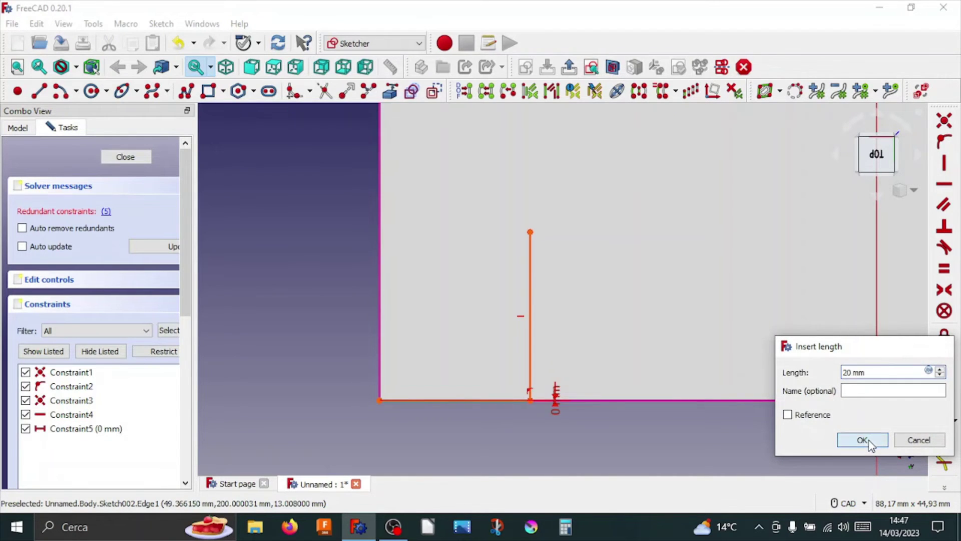
{"action": "left_click", "coordinate": [608, 273]}
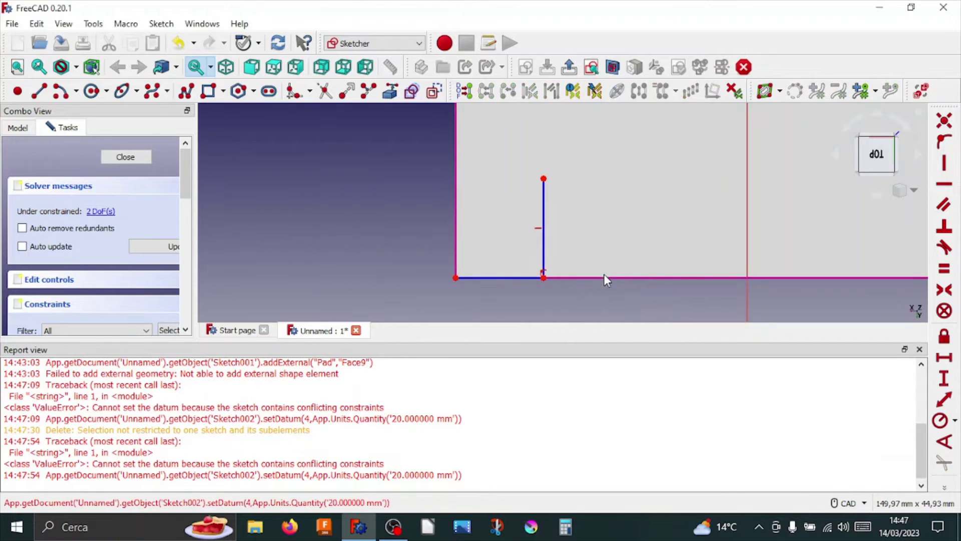
- Move the corner point right and fix the bottom line's length at 20 mm
{"action": "scroll", "coordinate": [541, 283], "scroll_direction": "up", "scroll_amount": 5}
{"action": "mouse_move", "coordinate": [561, 266]}
{"action": "left_mouse_down"}
{"action": "mouse_move", "coordinate": [600, 267]}
{"action": "mouse_move", "coordinate": [653, 297]}
{"action": "left_mouse_up"}
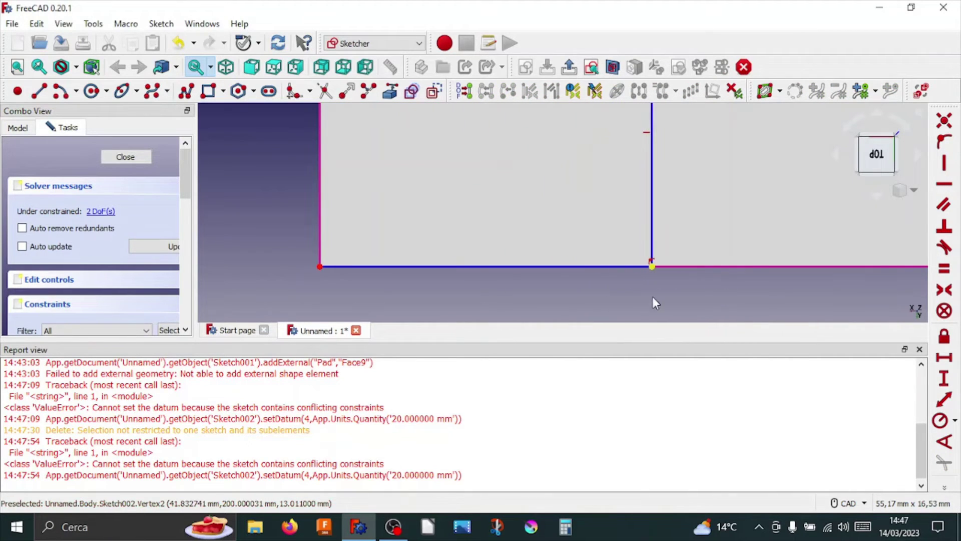
{"action": "scroll", "coordinate": [653, 296], "scroll_direction": "down", "scroll_amount": 3}
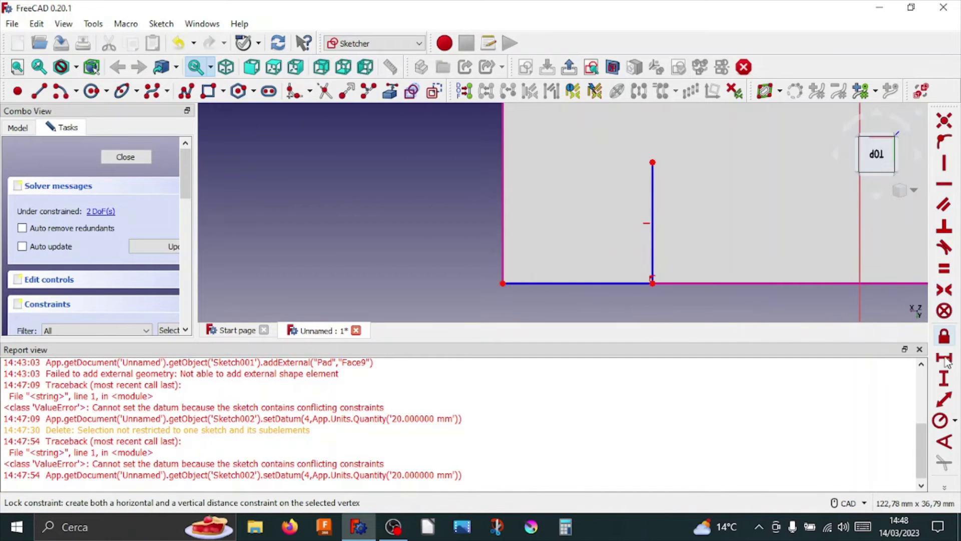
{"action": "left_click", "coordinate": [943, 380]}
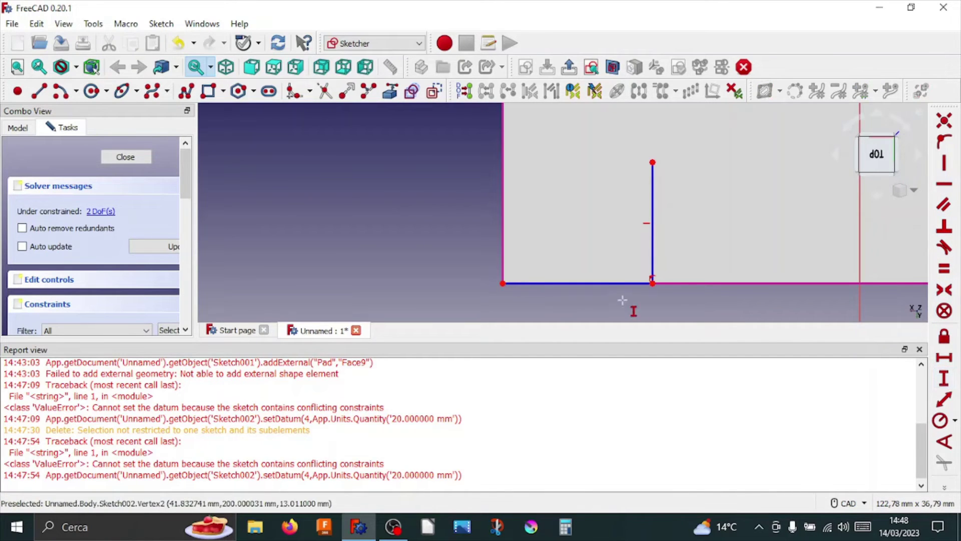
{"action": "left_click", "coordinate": [597, 284]}
{"action": "type", "text": "20"}
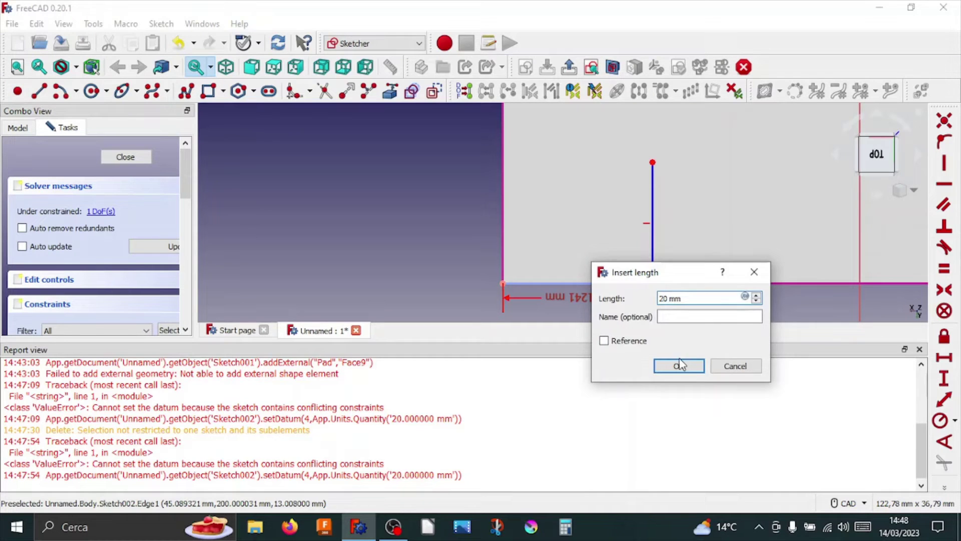
{"action": "left_click", "coordinate": [680, 365]}
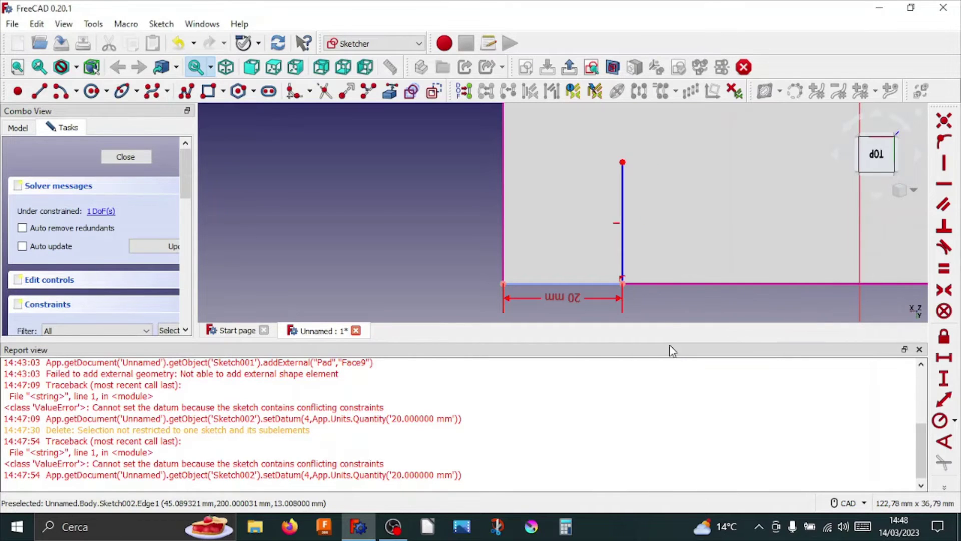
- Close the report panel and constrain the vertical line to 15 mm
{"action": "left_click", "coordinate": [919, 349]}
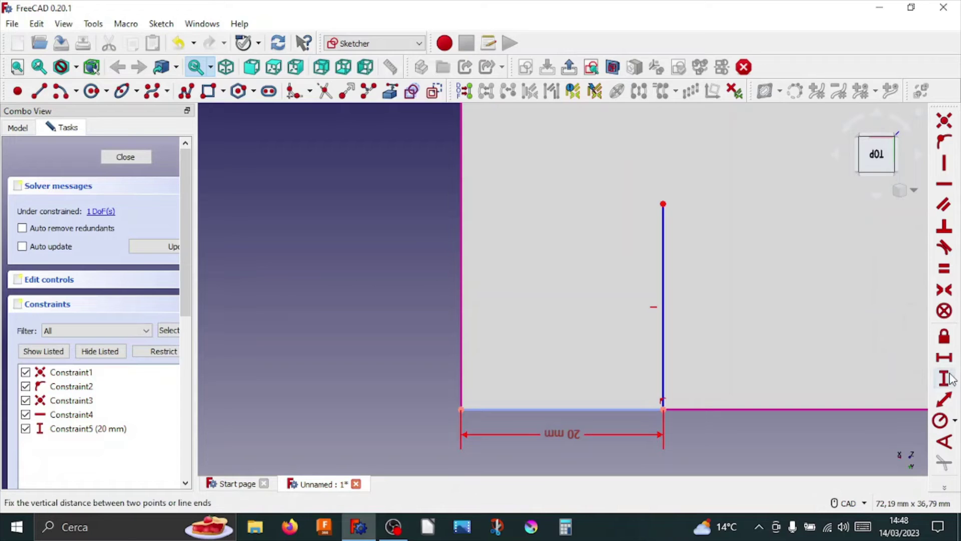
{"action": "left_click", "coordinate": [943, 356]}
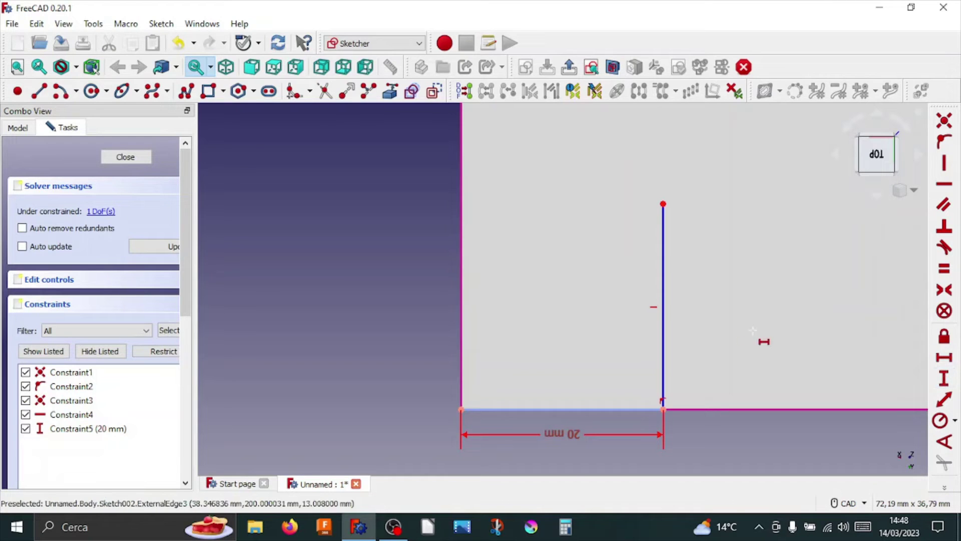
{"action": "left_click", "coordinate": [664, 300]}
{"action": "type", "text": "15"}
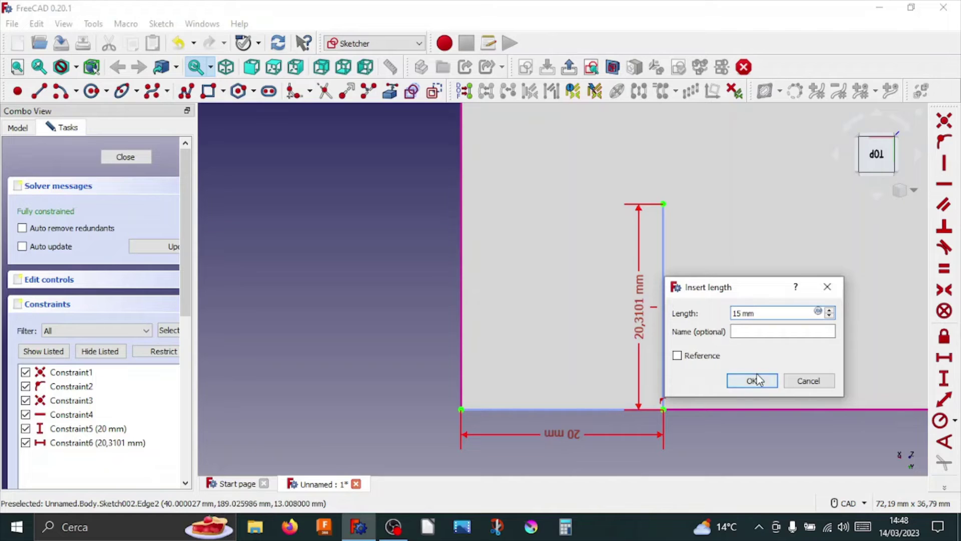
{"action": "left_click", "coordinate": [756, 373]}
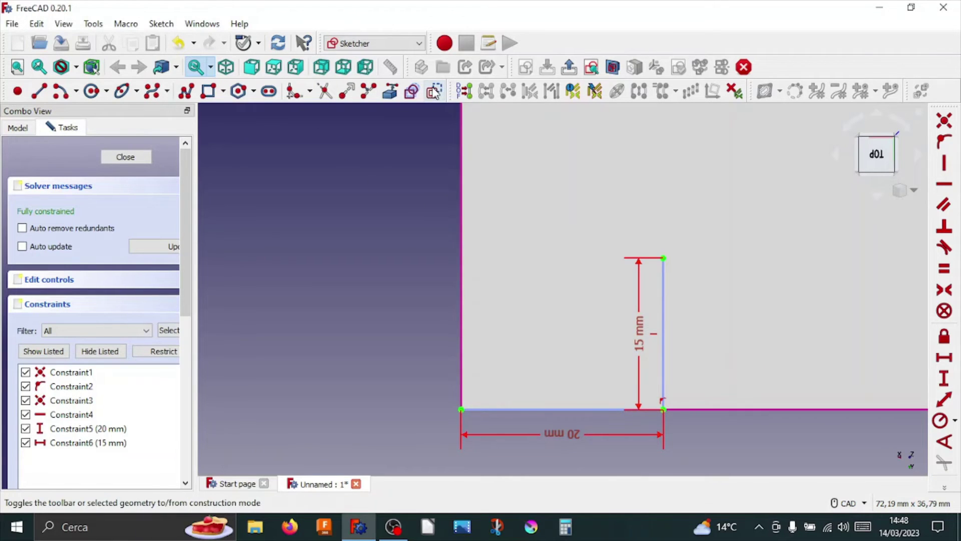
- Draw a hole circle centred at the vertical line's top end
{"action": "left_click", "coordinate": [92, 90]}
{"action": "left_click", "coordinate": [663, 258]}
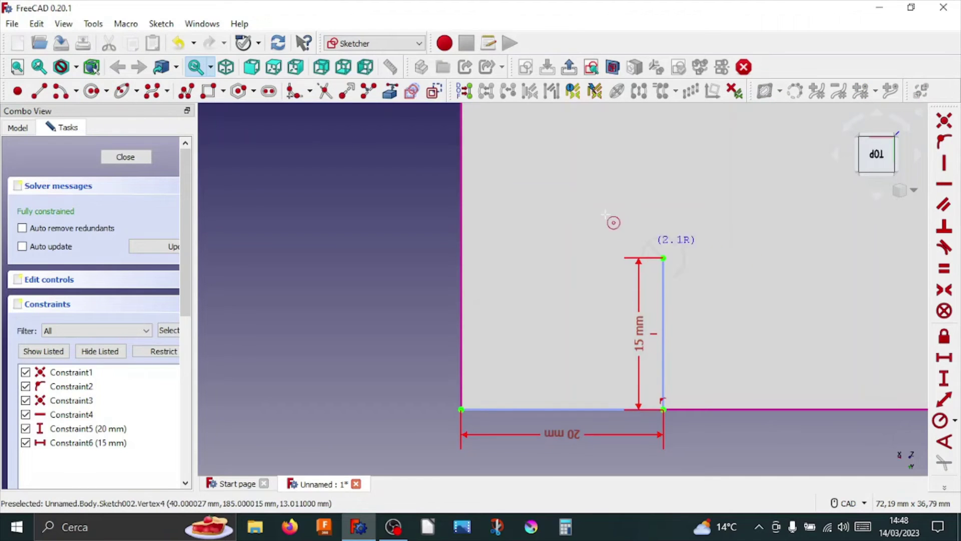
{"action": "left_click", "coordinate": [572, 193]}
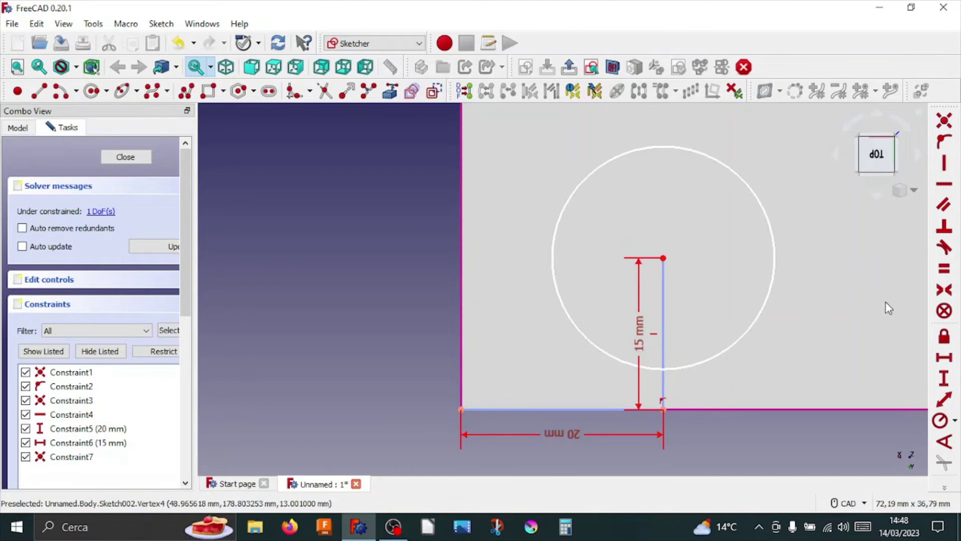
{"action": "scroll", "coordinate": [801, 349], "scroll_direction": "down", "scroll_amount": 5}
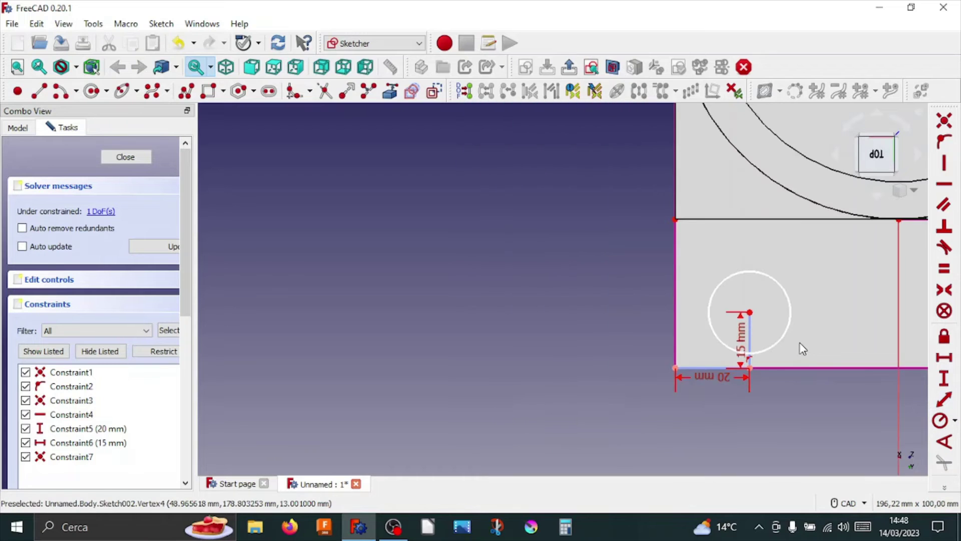
{"action": "mouse_move", "coordinate": [801, 349]}
{"action": "middle_mouse_down"}
{"action": "mouse_move", "coordinate": [631, 327]}
{"action": "mouse_move", "coordinate": [571, 365]}
{"action": "mouse_move", "coordinate": [534, 444]}
{"action": "mouse_move", "coordinate": [566, 390]}
{"action": "middle_mouse_up"}
{"action": "scroll", "coordinate": [567, 367], "scroll_direction": "down", "scroll_amount": 1}
{"action": "scroll", "coordinate": [534, 444], "scroll_direction": "down", "scroll_amount": 4}
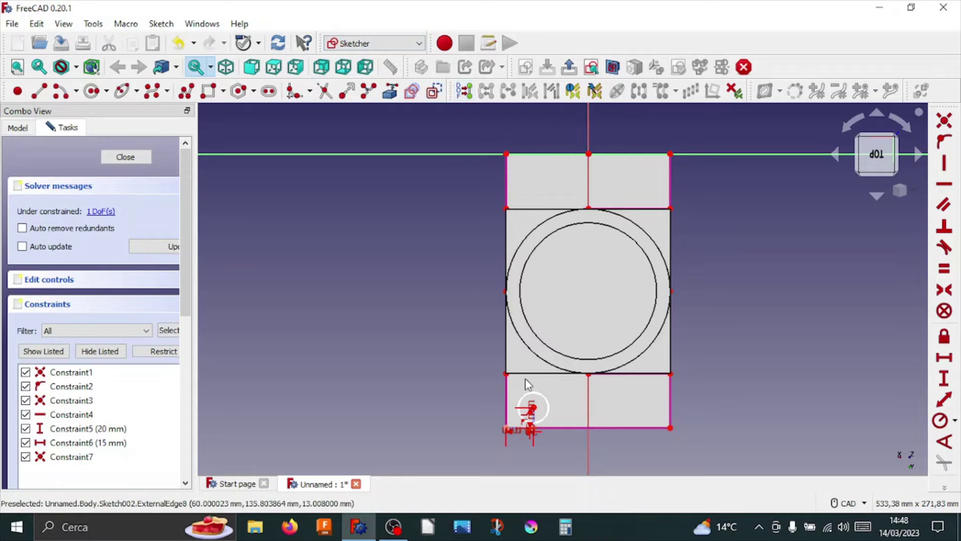
- Mirror the hole circle across the vertical axis and select both circles
{"action": "left_click", "coordinate": [520, 405]}
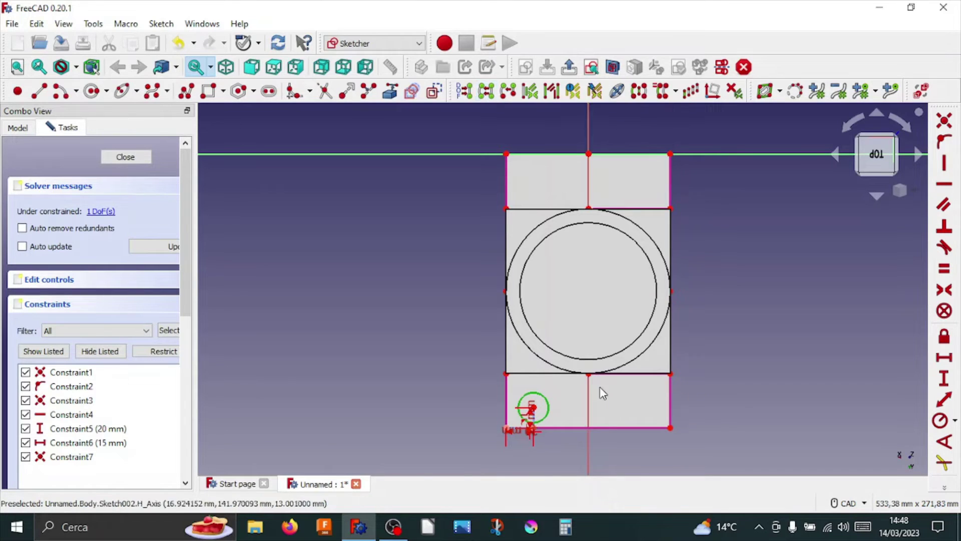
{"action": "left_click", "coordinate": [587, 447]}
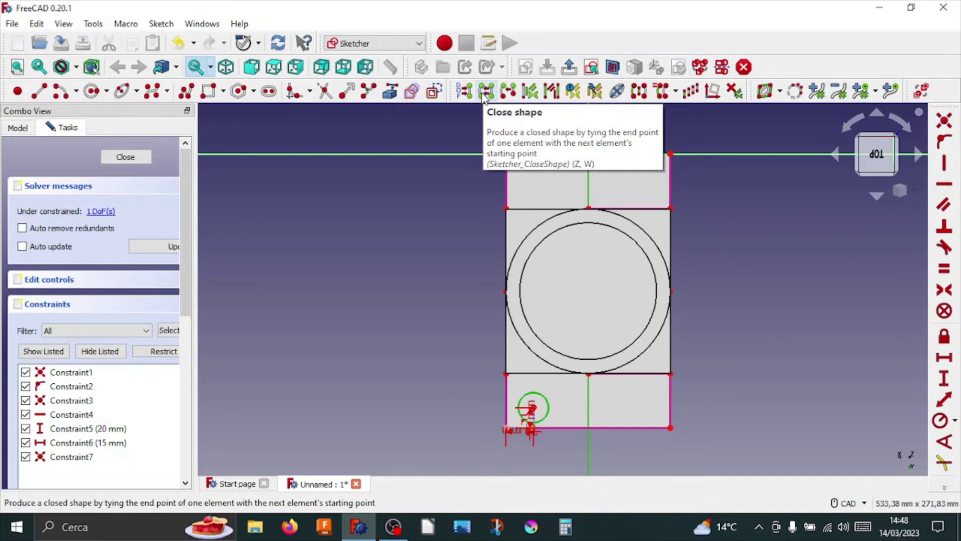
{"action": "left_click", "coordinate": [637, 92]}
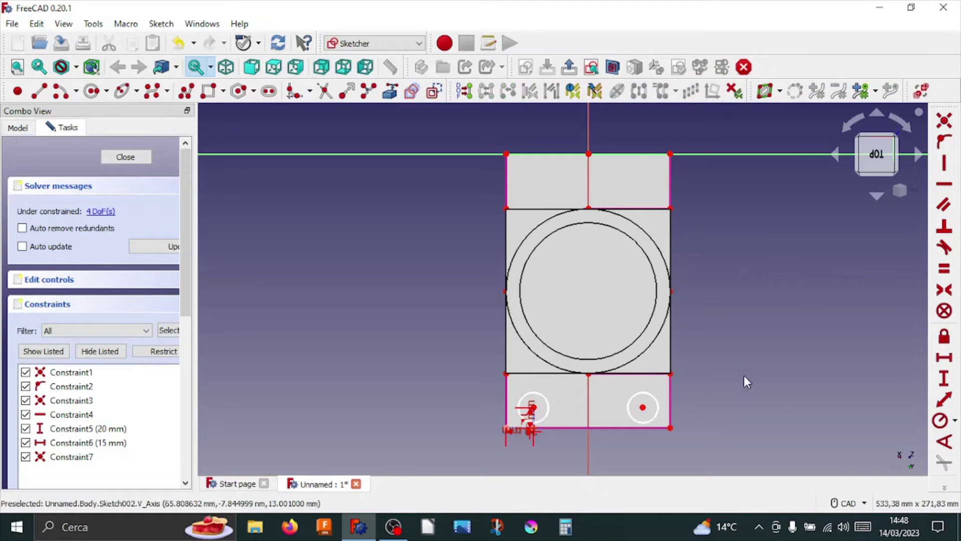
{"action": "left_click", "coordinate": [651, 394]}
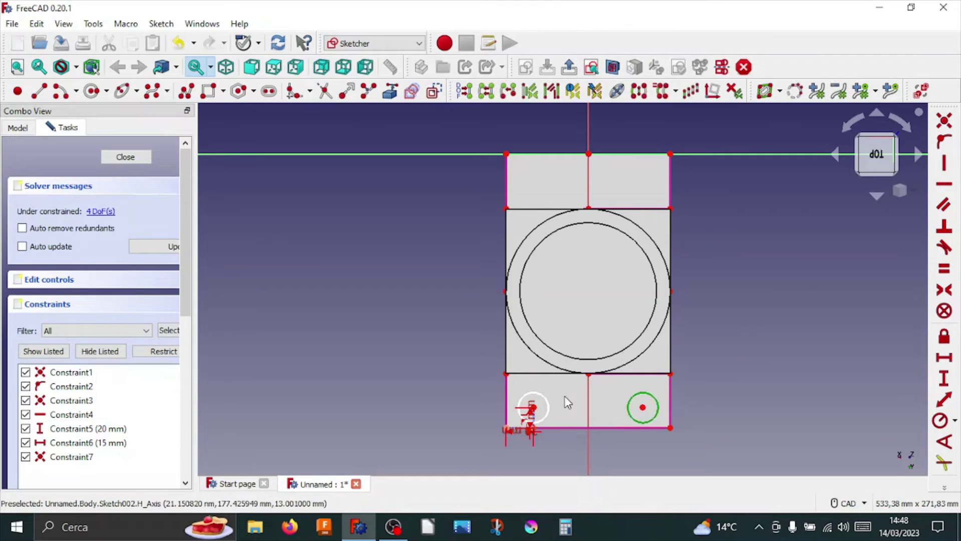
{"action": "left_click", "coordinate": [549, 405]}
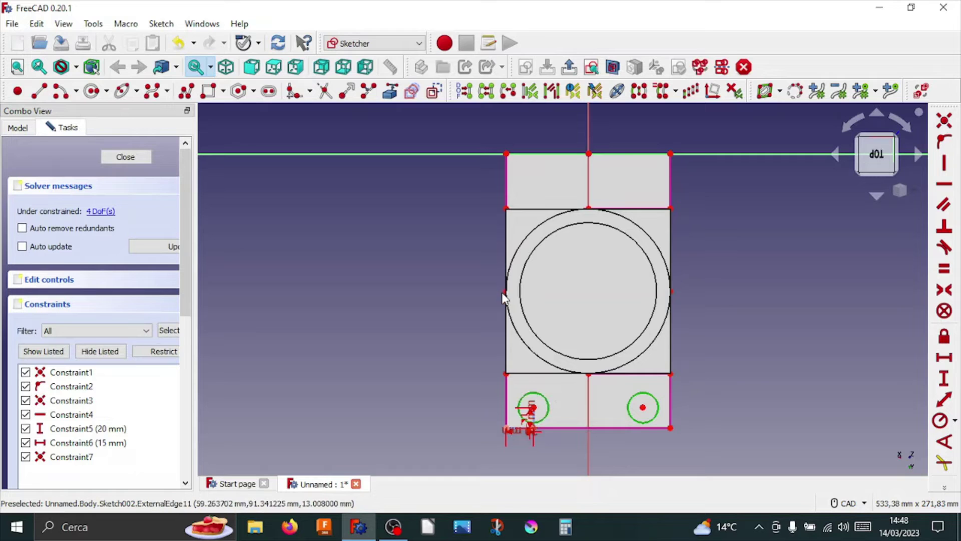
- Mirror both circles about the top edge midpoint, then undo the misplaced copies
{"action": "scroll", "coordinate": [501, 293], "scroll_direction": "up", "scroll_amount": 3}
{"action": "scroll", "coordinate": [502, 292], "scroll_direction": "up", "scroll_amount": 3}
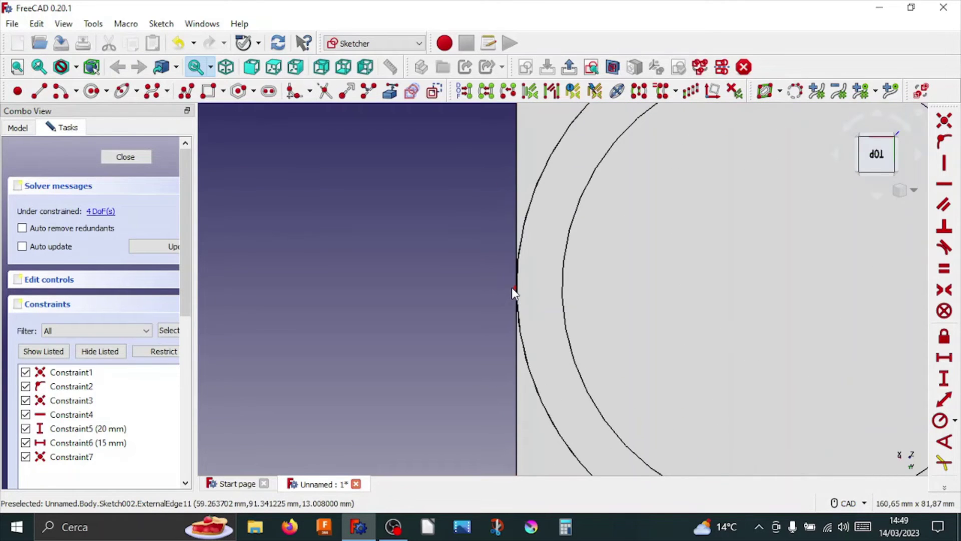
{"action": "scroll", "coordinate": [453, 308], "scroll_direction": "down", "scroll_amount": 2}
{"action": "scroll", "coordinate": [453, 308], "scroll_direction": "down", "scroll_amount": 3}
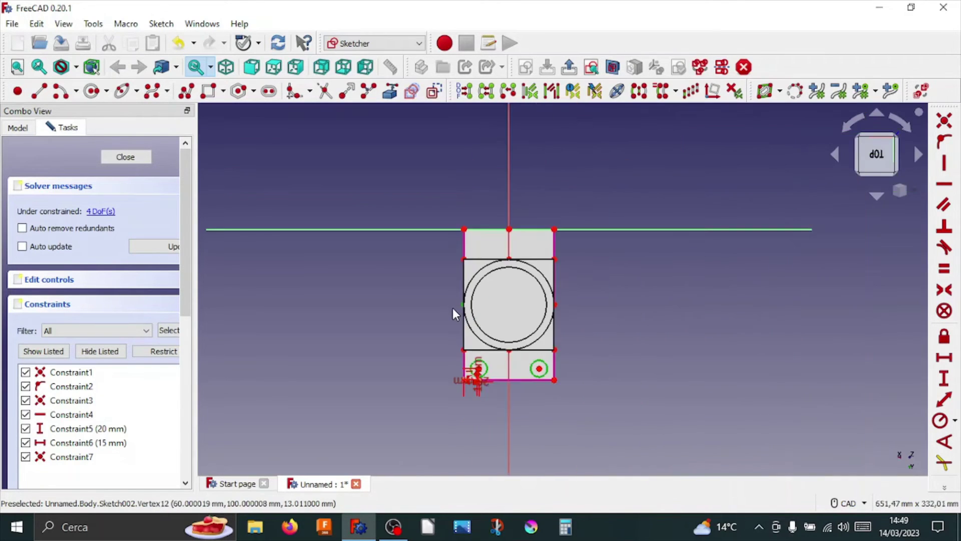
{"action": "scroll", "coordinate": [452, 308], "scroll_direction": "up", "scroll_amount": 1}
{"action": "scroll", "coordinate": [453, 308], "scroll_direction": "up", "scroll_amount": 1}
{"action": "left_click", "coordinate": [535, 189]}
{"action": "left_click", "coordinate": [635, 97]}
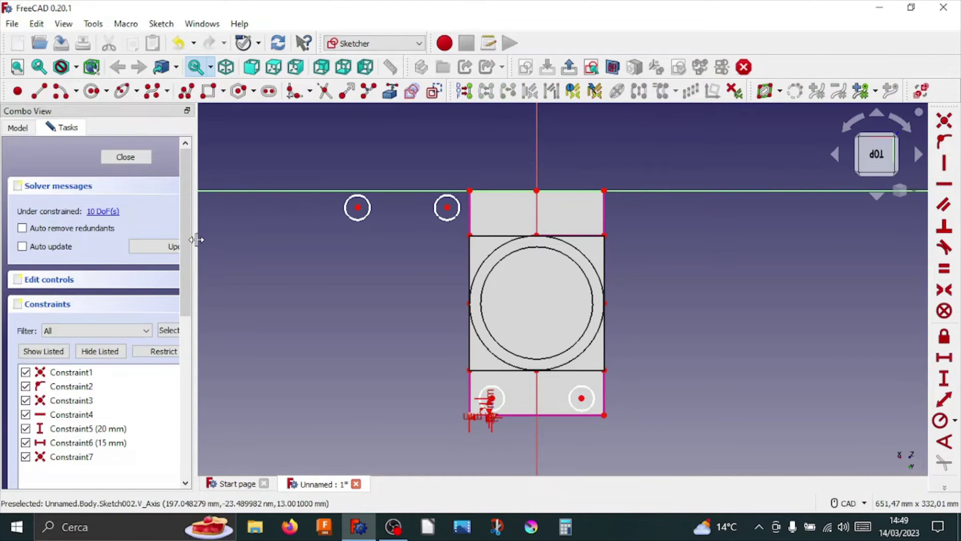
{"action": "left_click_drag", "start_coordinate": [197, 237], "coordinate": [253, 238]}
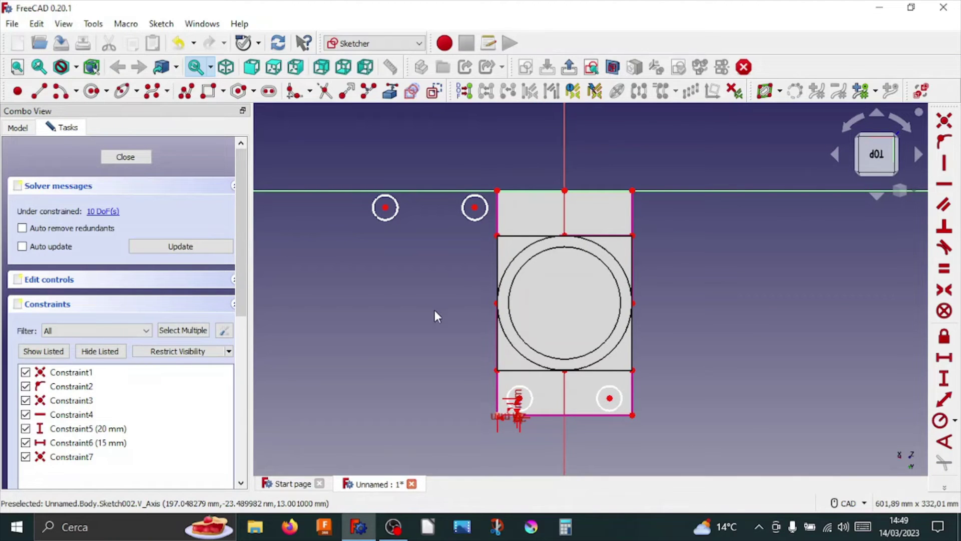
{"action": "key", "text": "ctrl+z"}
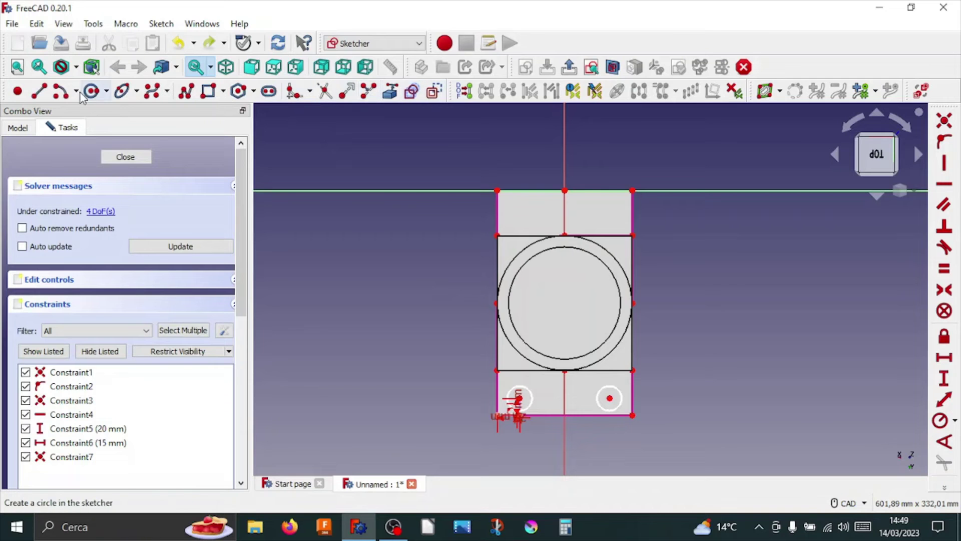
- Draw a reference line between the ring's outer vertices
{"action": "left_click", "coordinate": [45, 97]}
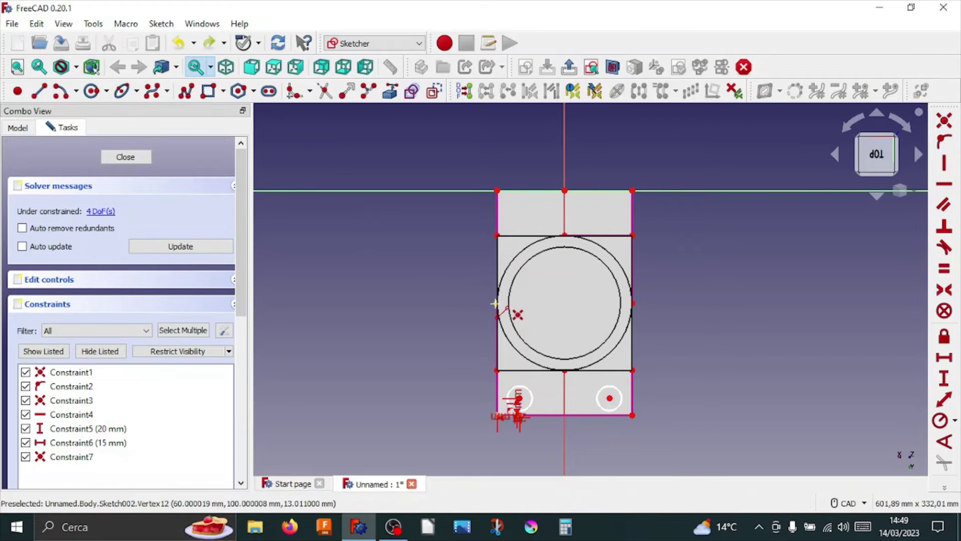
{"action": "scroll", "coordinate": [646, 300], "scroll_direction": "up", "scroll_amount": 1}
{"action": "scroll", "coordinate": [623, 312], "scroll_direction": "up", "scroll_amount": 3}
{"action": "scroll", "coordinate": [617, 295], "scroll_direction": "up", "scroll_amount": 2}
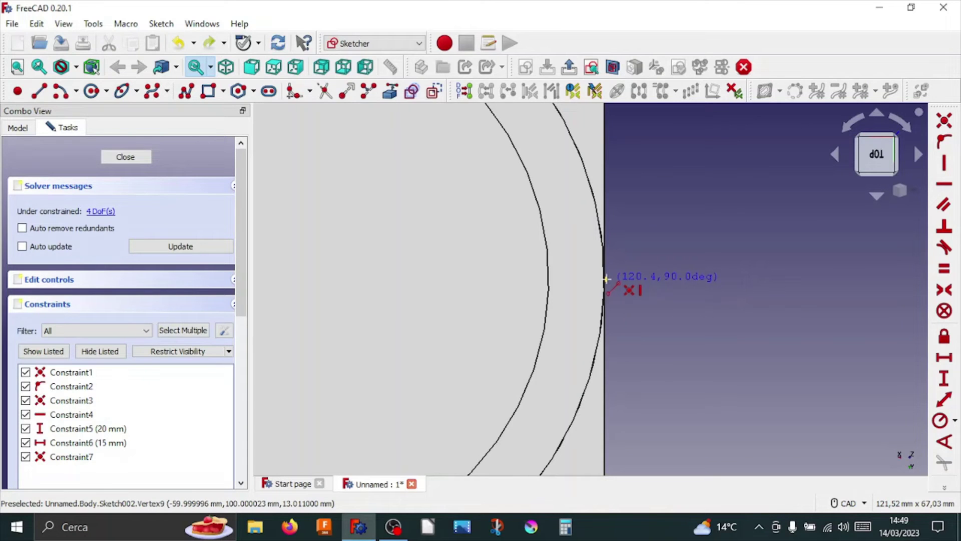
{"action": "left_click", "coordinate": [606, 278]}
{"action": "mouse_move", "coordinate": [729, 340]}
{"action": "middle_mouse_down"}
{"action": "mouse_move", "coordinate": [658, 318]}
{"action": "mouse_move", "coordinate": [650, 299]}
{"action": "middle_mouse_up"}
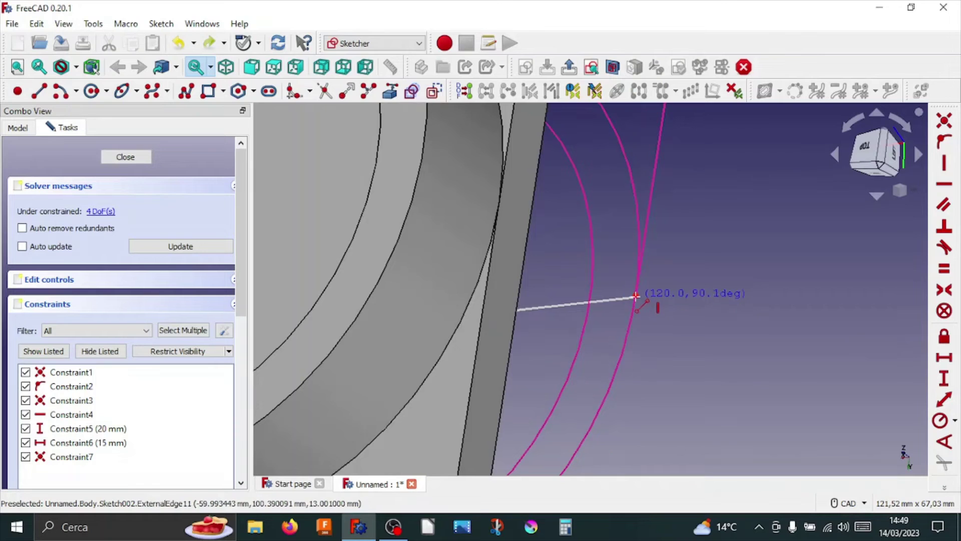
{"action": "left_click", "coordinate": [636, 296]}
{"action": "scroll", "coordinate": [633, 294], "scroll_direction": "down", "scroll_amount": 5}
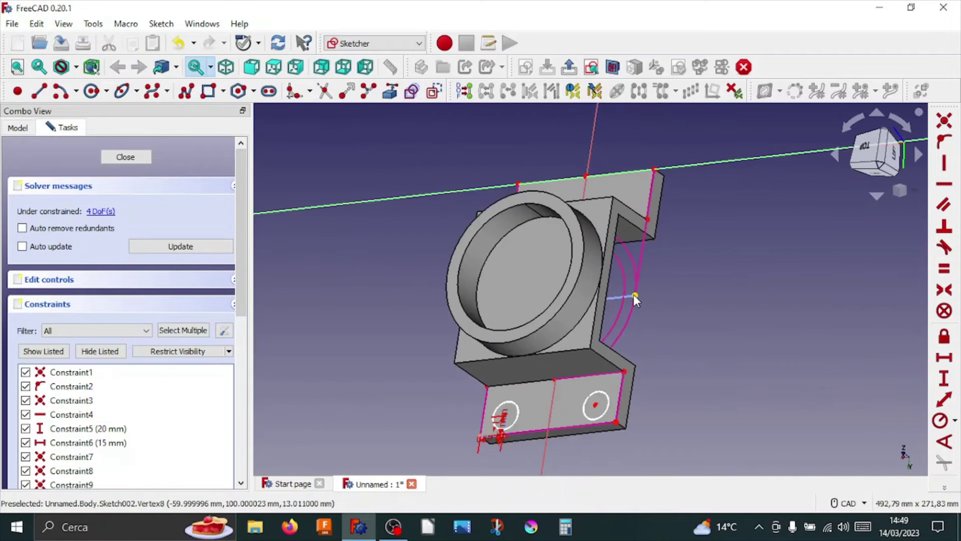
{"action": "scroll", "coordinate": [601, 331], "scroll_direction": "down", "scroll_amount": 2}
{"action": "scroll", "coordinate": [566, 368], "scroll_direction": "up", "scroll_amount": 2}
{"action": "scroll", "coordinate": [563, 355], "scroll_direction": "up", "scroll_amount": 1}
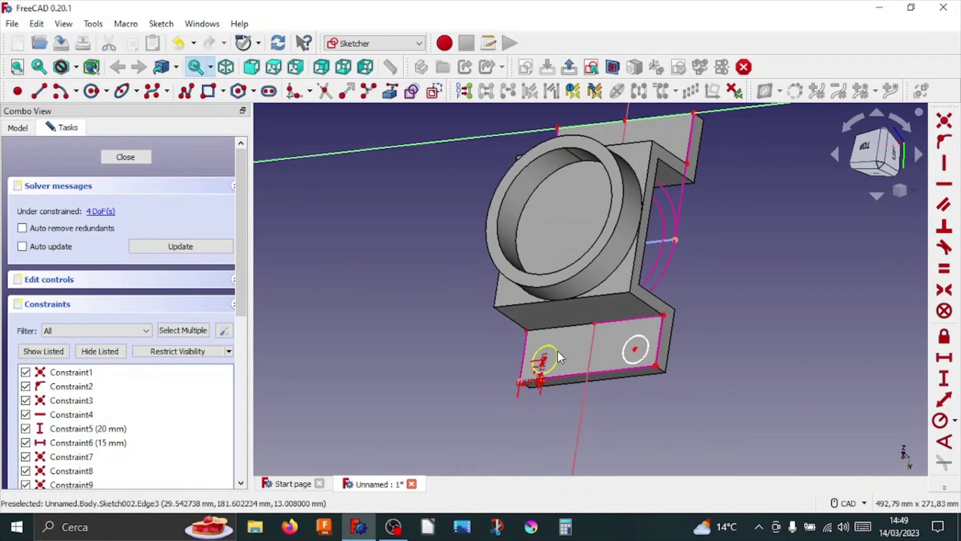
- Mirror both hole circles onto the upper flange and orbit to view from below
{"action": "left_click", "coordinate": [558, 351]}
{"action": "left_click", "coordinate": [641, 335]}
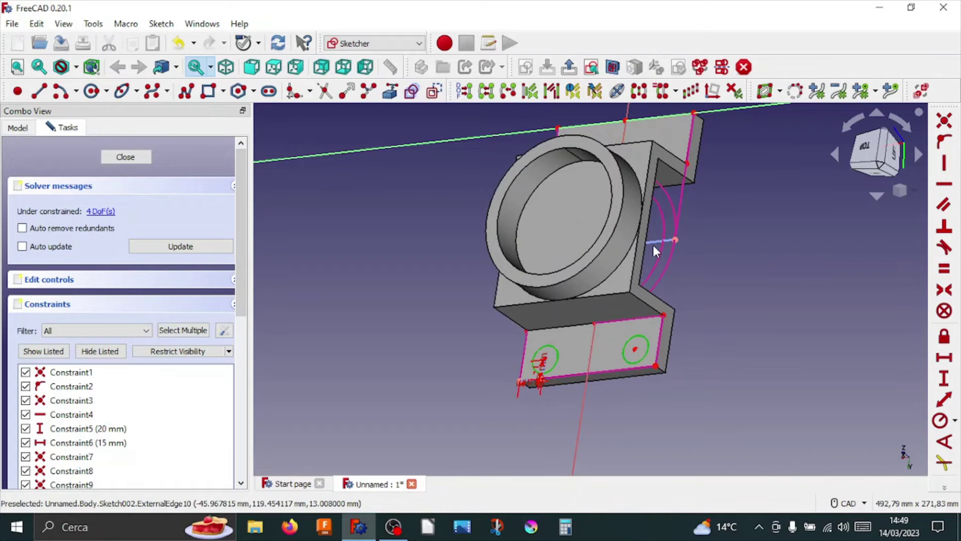
{"action": "middle_click_drag", "start_coordinate": [705, 237], "coordinate": [620, 294]}
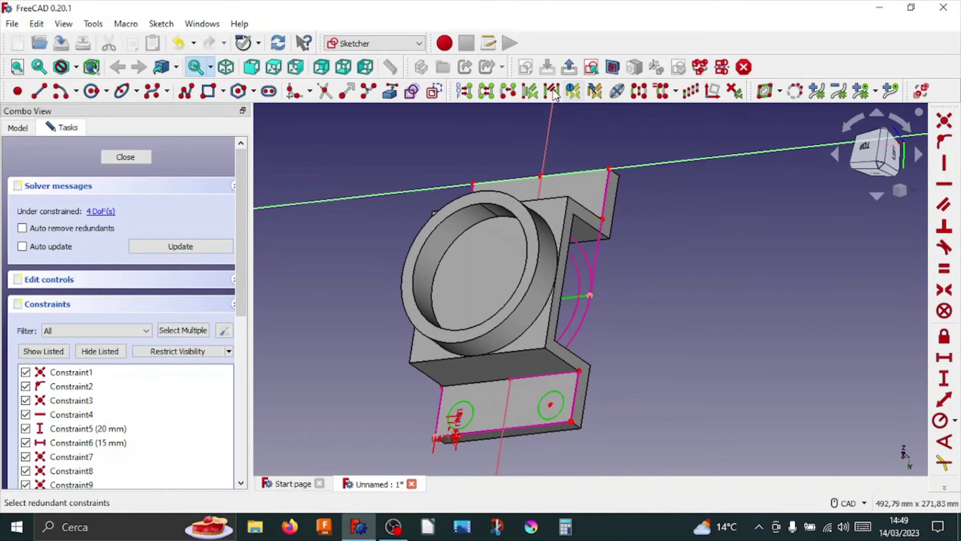
{"action": "left_click", "coordinate": [637, 94]}
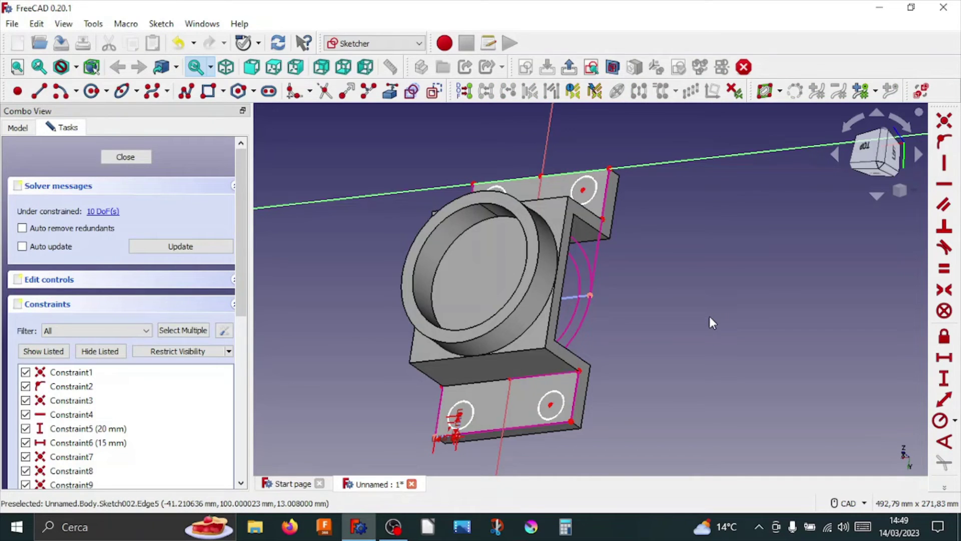
{"action": "mouse_move", "coordinate": [710, 316]}
{"action": "middle_mouse_down"}
{"action": "mouse_move", "coordinate": [661, 322]}
{"action": "mouse_move", "coordinate": [454, 279]}
{"action": "middle_mouse_up"}
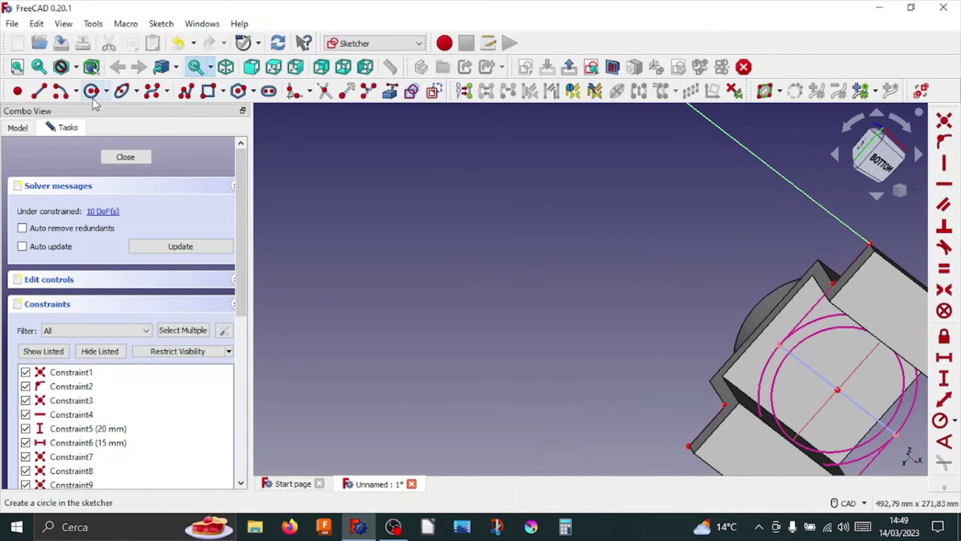
- Draw a centre-and-rim circle centred on the ring housing
{"action": "left_click", "coordinate": [107, 93]}
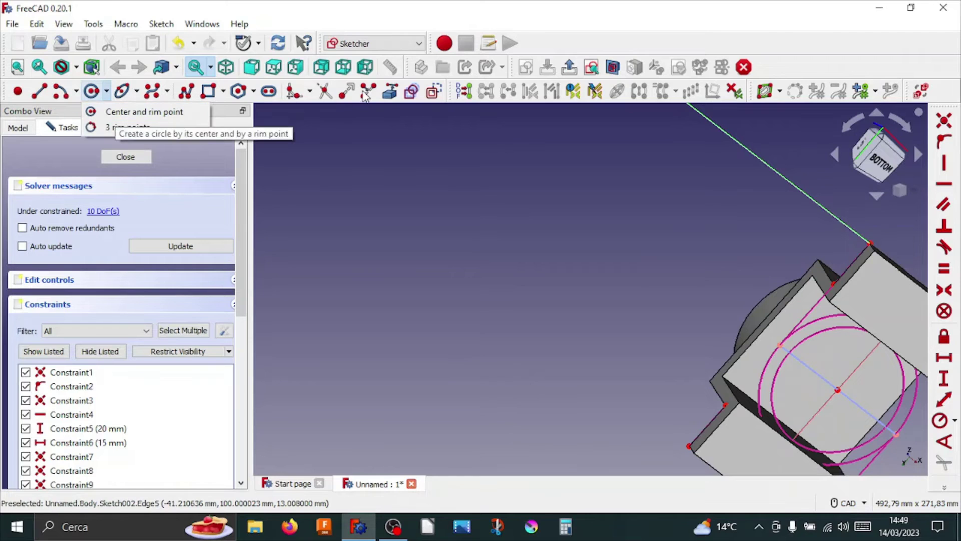
{"action": "left_click", "coordinate": [436, 95]}
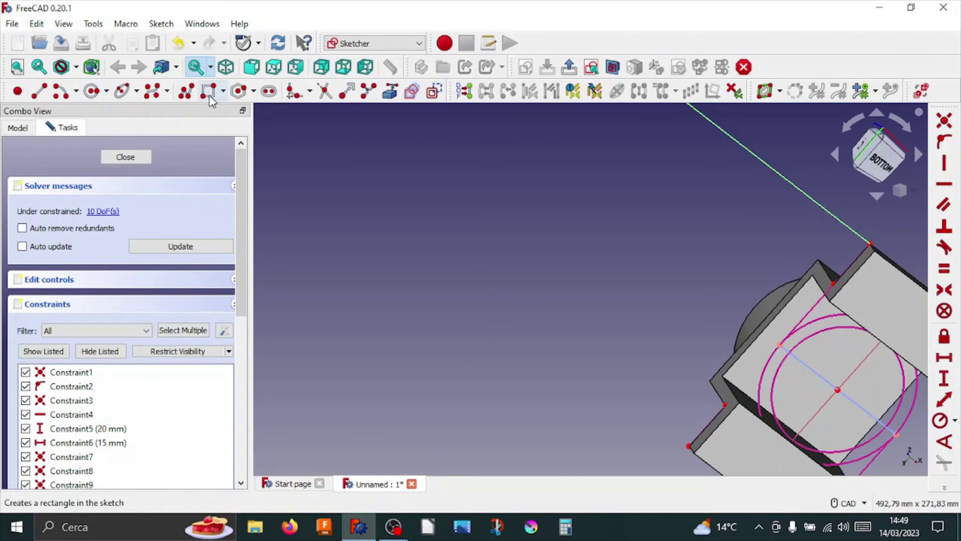
{"action": "left_click", "coordinate": [107, 94]}
{"action": "left_click", "coordinate": [131, 111]}
{"action": "middle_click_drag", "start_coordinate": [617, 245], "coordinate": [422, 166]}
{"action": "scroll", "coordinate": [637, 374], "scroll_direction": "up", "scroll_amount": 2}
{"action": "scroll", "coordinate": [636, 333], "scroll_direction": "up", "scroll_amount": 2}
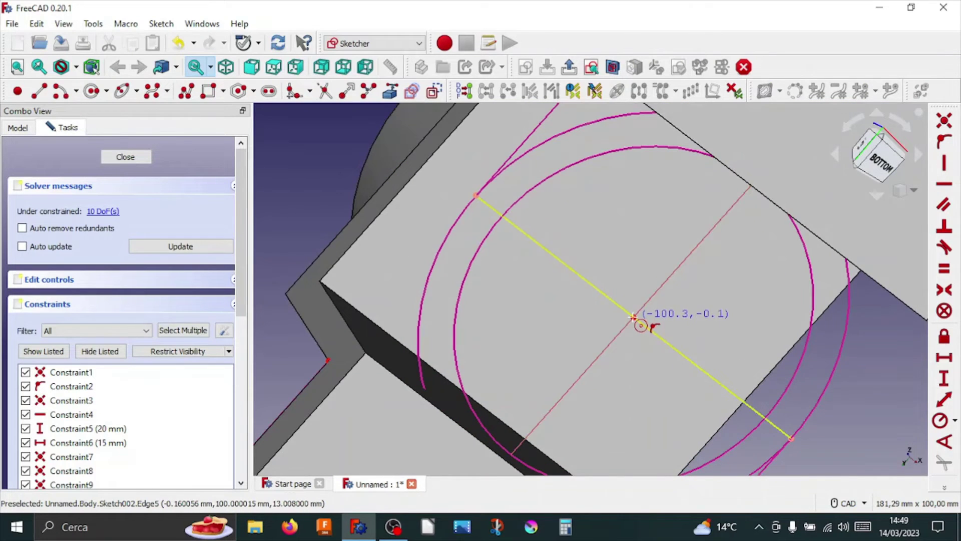
{"action": "left_click", "coordinate": [634, 317]}
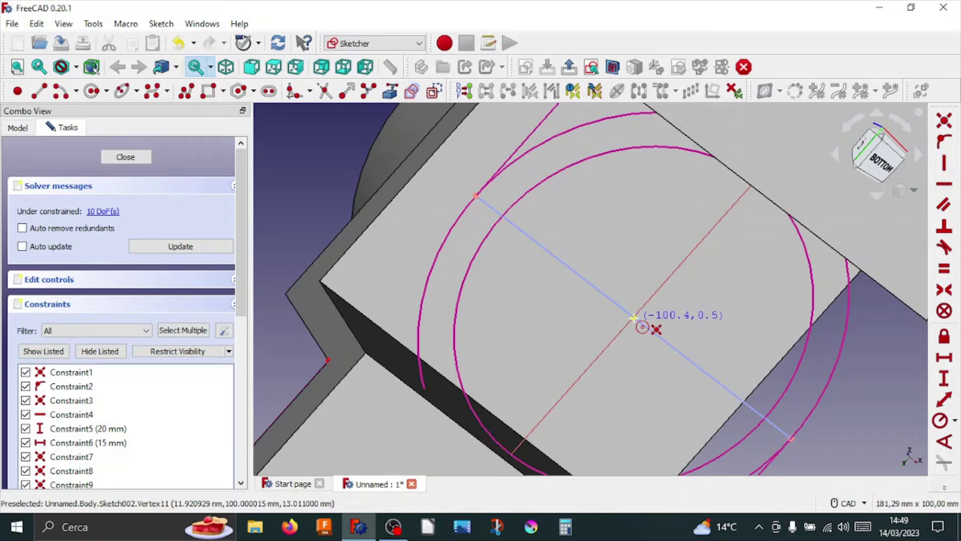
{"action": "left_click", "coordinate": [600, 265]}
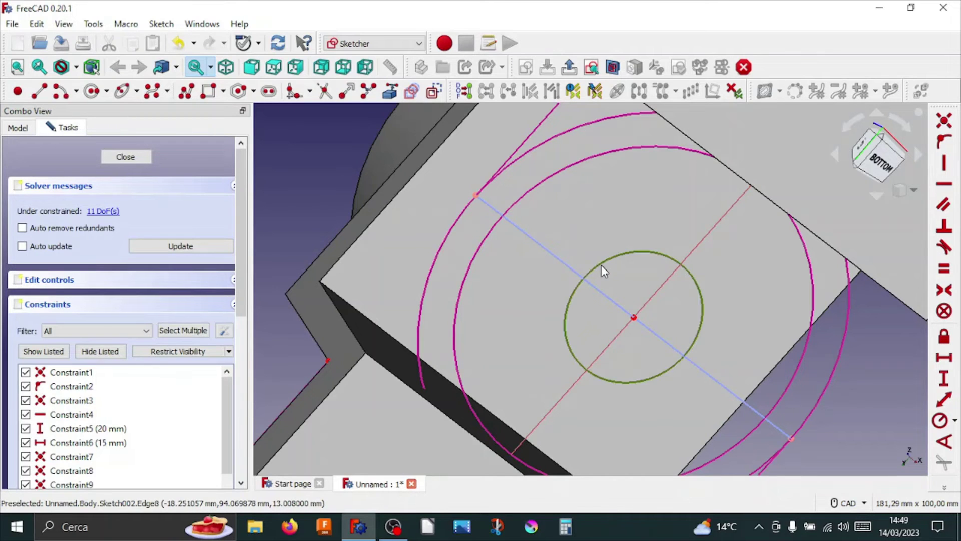
- Constrain the central circle to a 44 mm diameter instead of a radius
{"action": "left_click", "coordinate": [940, 420]}
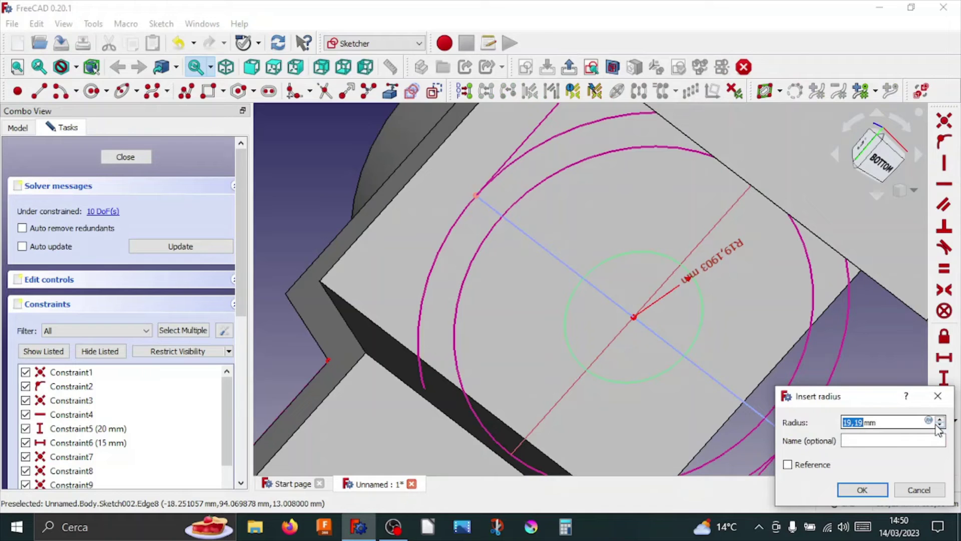
{"action": "left_click", "coordinate": [938, 397]}
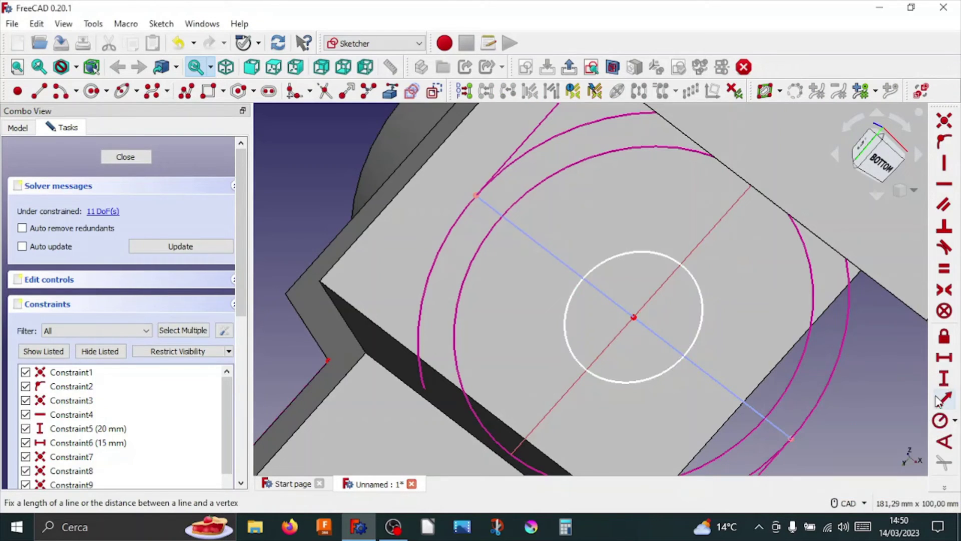
{"action": "left_click", "coordinate": [955, 422]}
{"action": "left_click", "coordinate": [862, 435]}
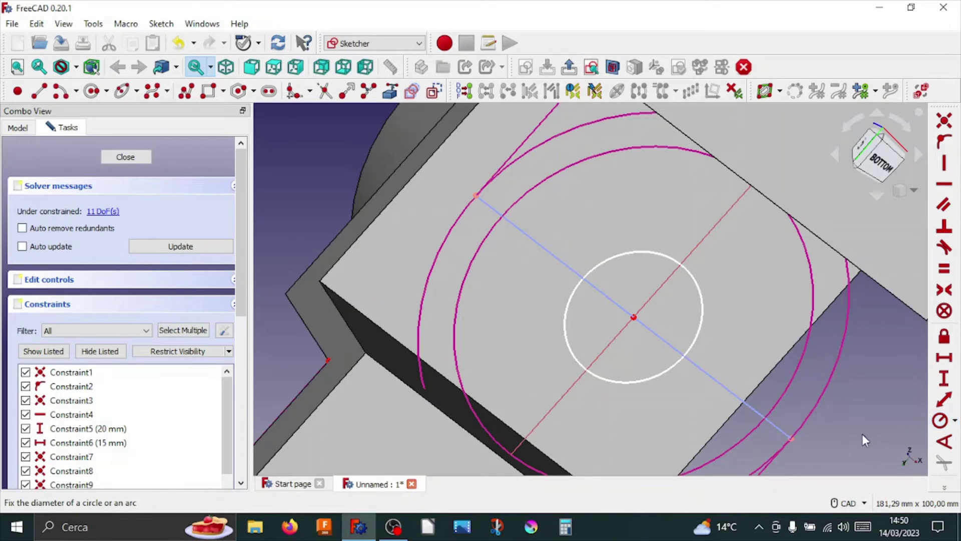
{"action": "left_click", "coordinate": [661, 263]}
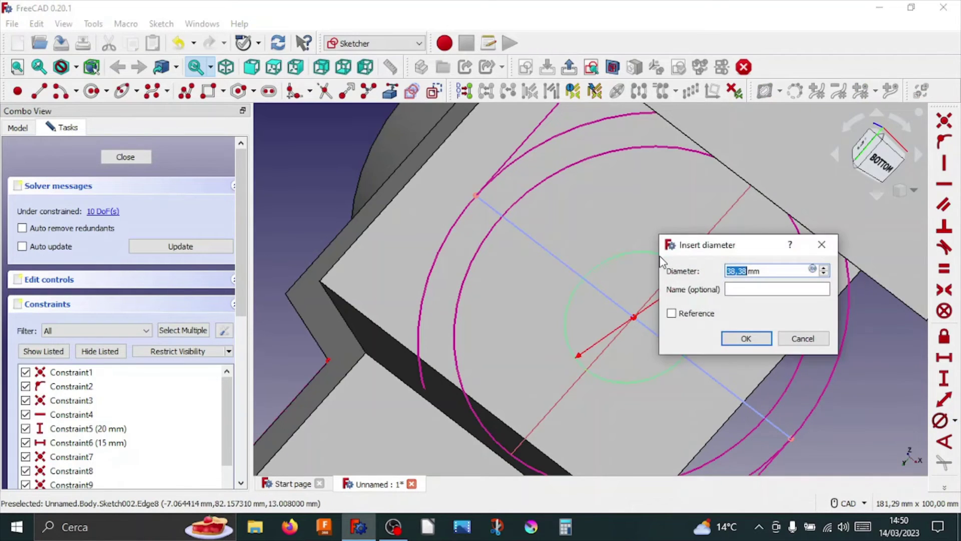
{"action": "type", "text": "44"}
{"action": "left_click", "coordinate": [738, 338]}
- Constrain the upper-left and upper-right flange hole circles to 14 mm diameter
{"action": "scroll", "coordinate": [730, 338], "scroll_direction": "down", "scroll_amount": 10}
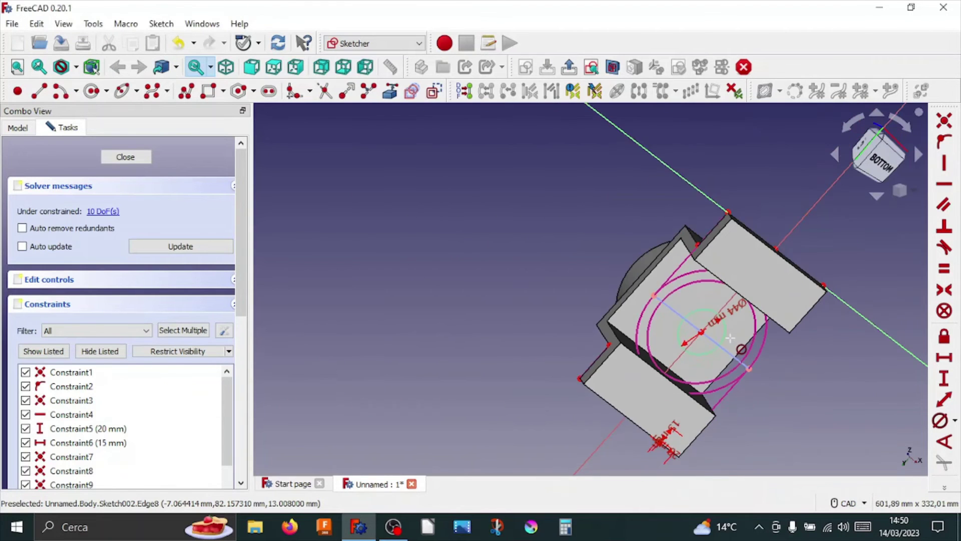
{"action": "mouse_move", "coordinate": [551, 303]}
{"action": "middle_mouse_down"}
{"action": "mouse_move", "coordinate": [668, 345]}
{"action": "mouse_move", "coordinate": [781, 348]}
{"action": "middle_mouse_up"}
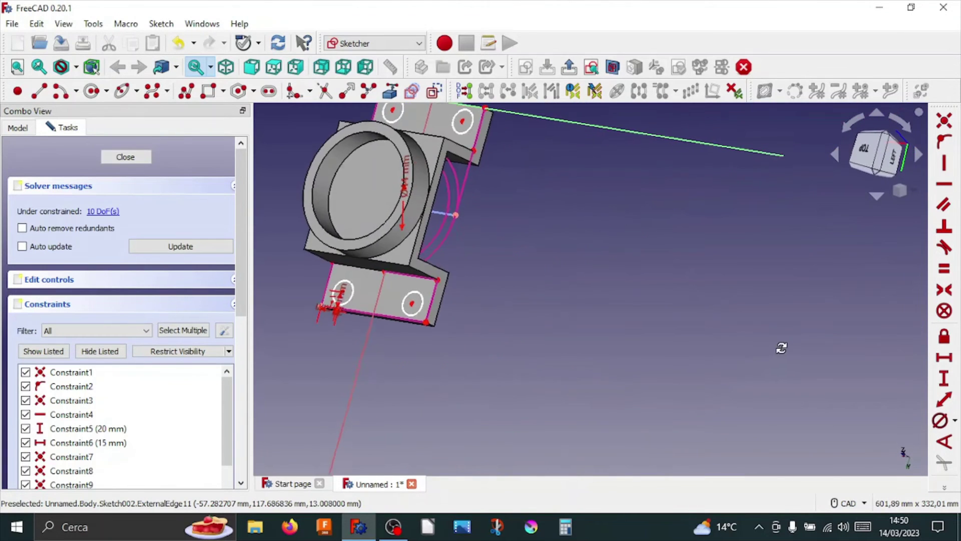
{"action": "middle_click_drag", "start_coordinate": [504, 145], "coordinate": [588, 249]}
{"action": "scroll", "coordinate": [483, 211], "scroll_direction": "up", "scroll_amount": 5}
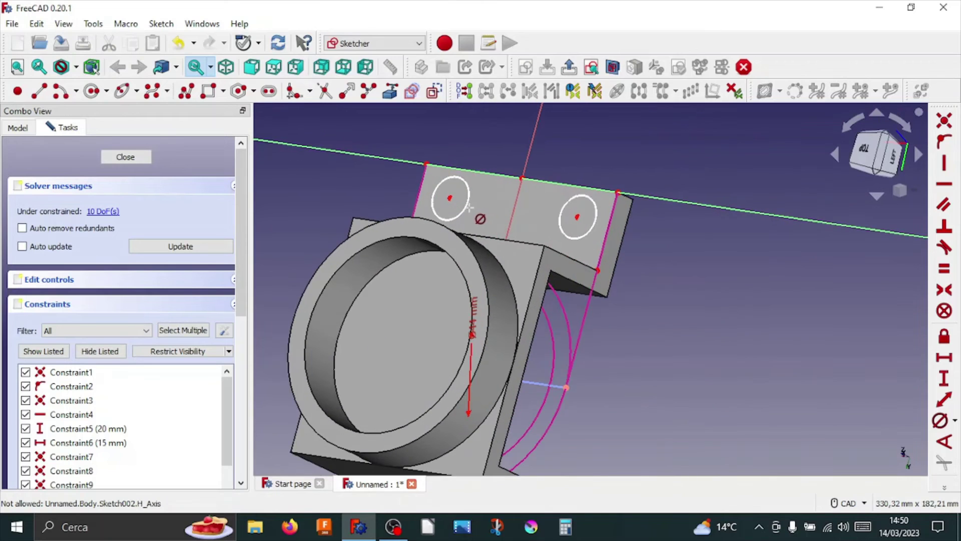
{"action": "left_click", "coordinate": [468, 210]}
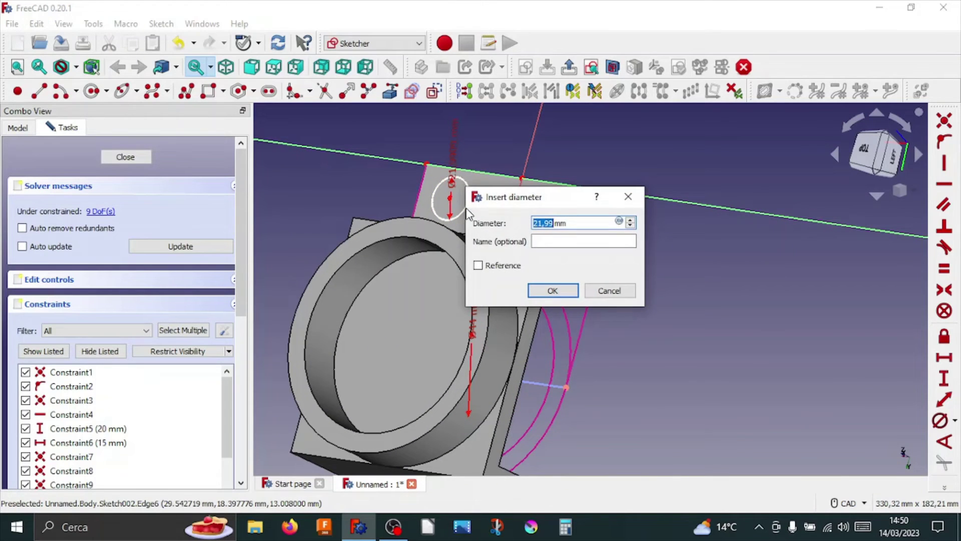
{"action": "type", "text": "15"}
{"action": "left_click", "coordinate": [545, 290]}
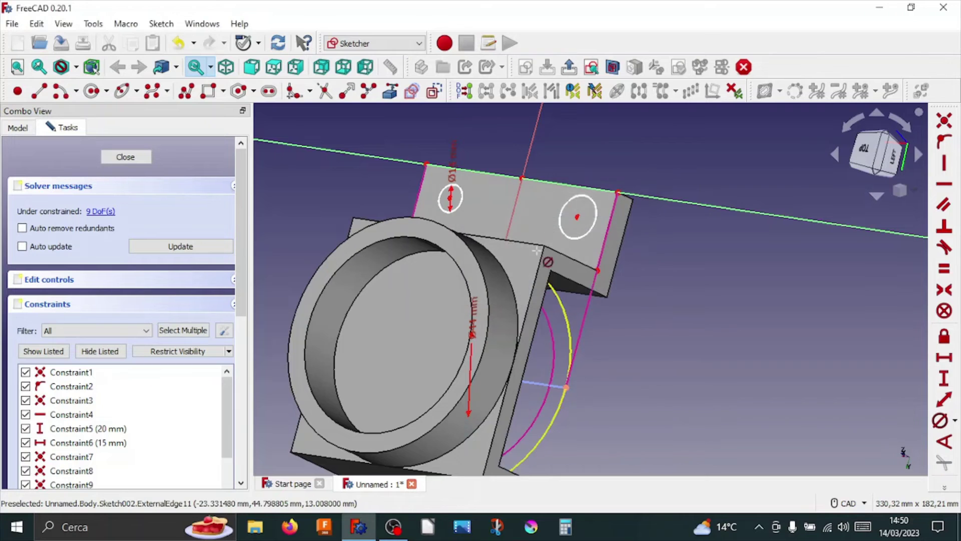
{"action": "left_click", "coordinate": [568, 201]}
{"action": "type", "text": "14"}
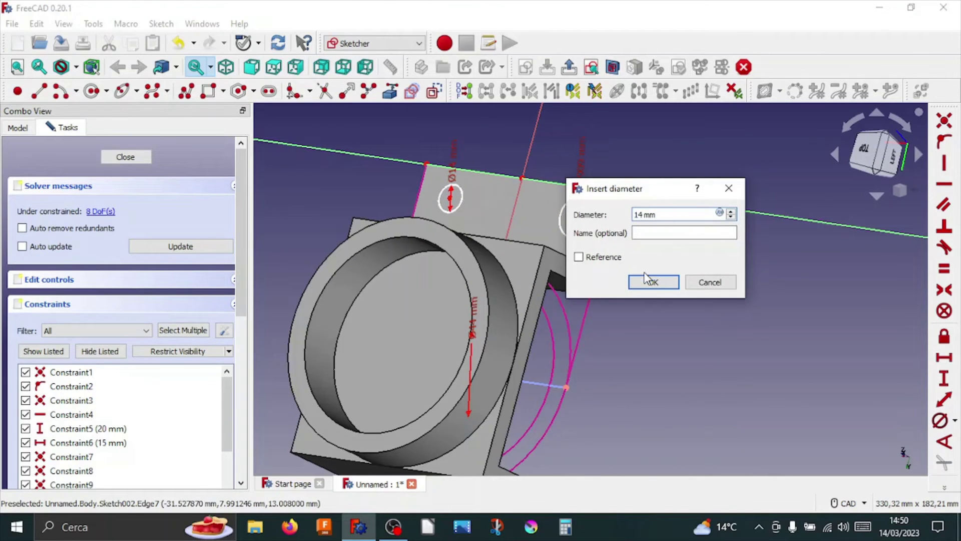
{"action": "left_click", "coordinate": [653, 282]}
- Constrain the two lower flange hole circles to 14 mm and move the Ø14 label aside
{"action": "middle_click_drag", "start_coordinate": [646, 278], "coordinate": [607, 388]}
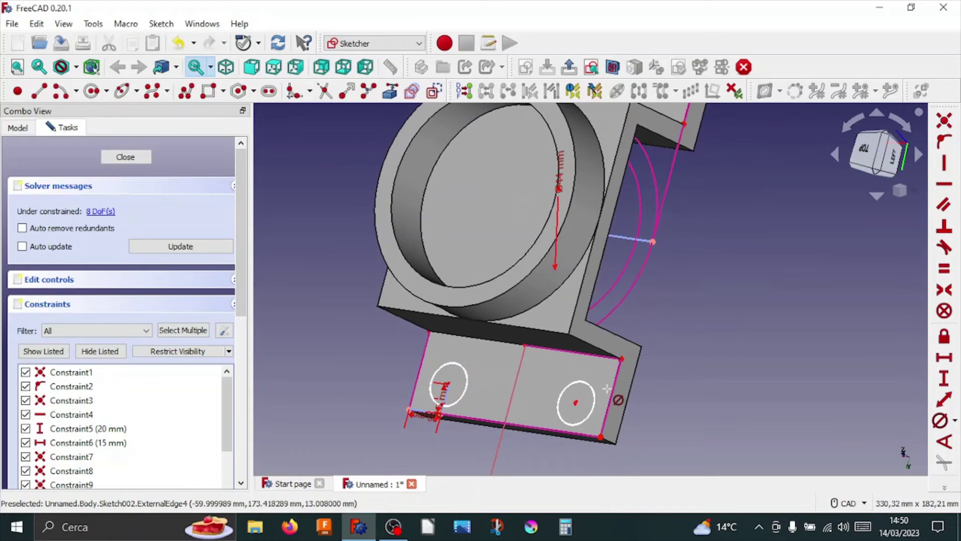
{"action": "left_click", "coordinate": [595, 395]}
{"action": "type", "text": "14"}
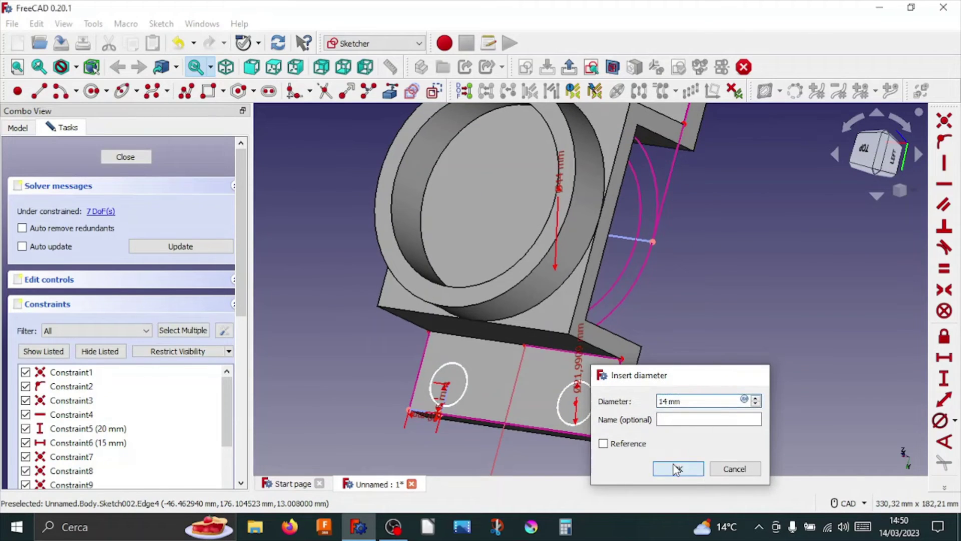
{"action": "left_click", "coordinate": [676, 468]}
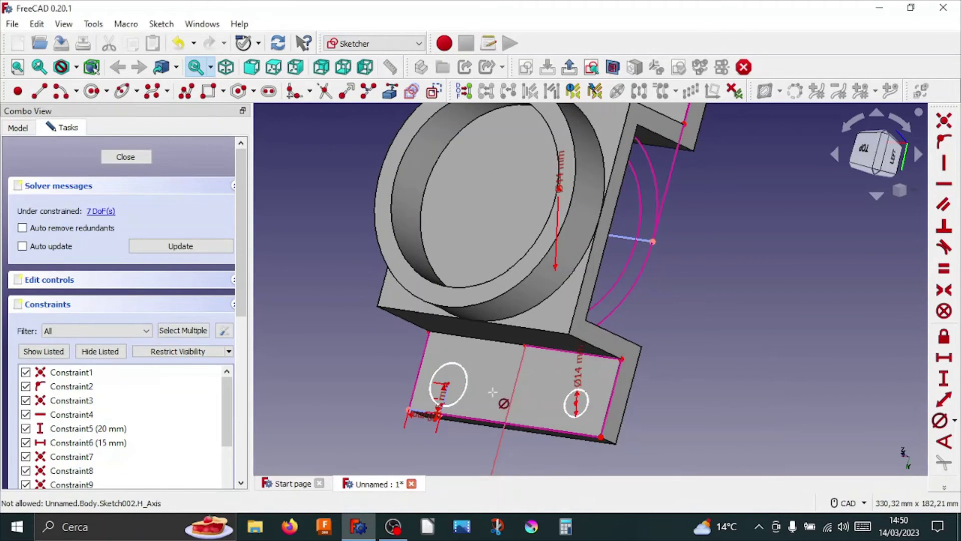
{"action": "left_click", "coordinate": [465, 384]}
{"action": "type", "text": "14"}
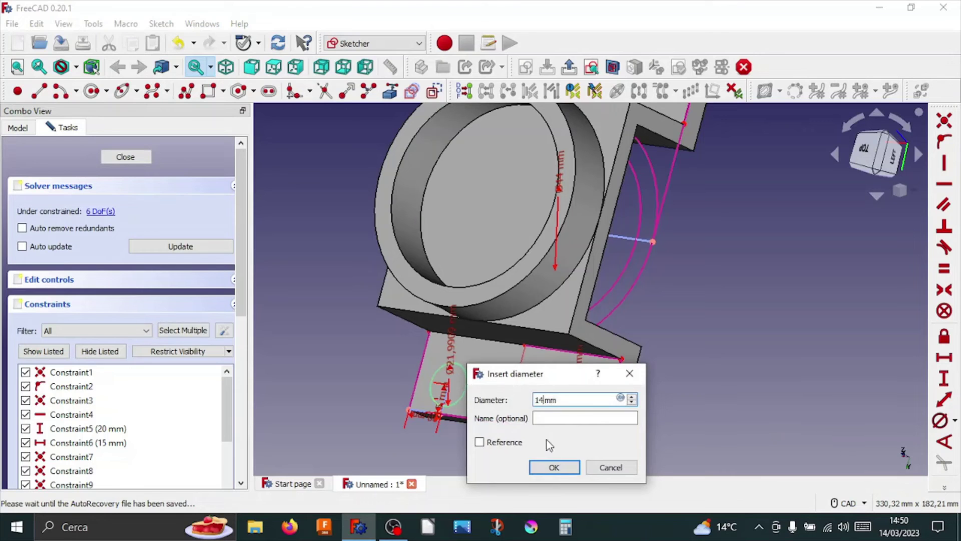
{"action": "left_click", "coordinate": [554, 467]}
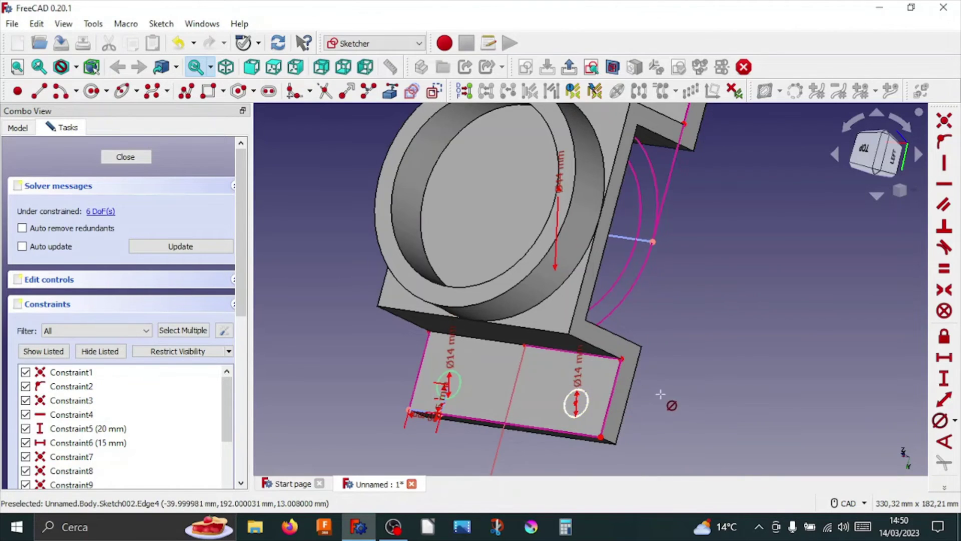
{"action": "scroll", "coordinate": [576, 382], "scroll_direction": "up", "scroll_amount": 3}
{"action": "mouse_move", "coordinate": [580, 365]}
{"action": "left_mouse_down"}
{"action": "mouse_move", "coordinate": [642, 390]}
{"action": "mouse_move", "coordinate": [725, 351]}
{"action": "left_mouse_up"}
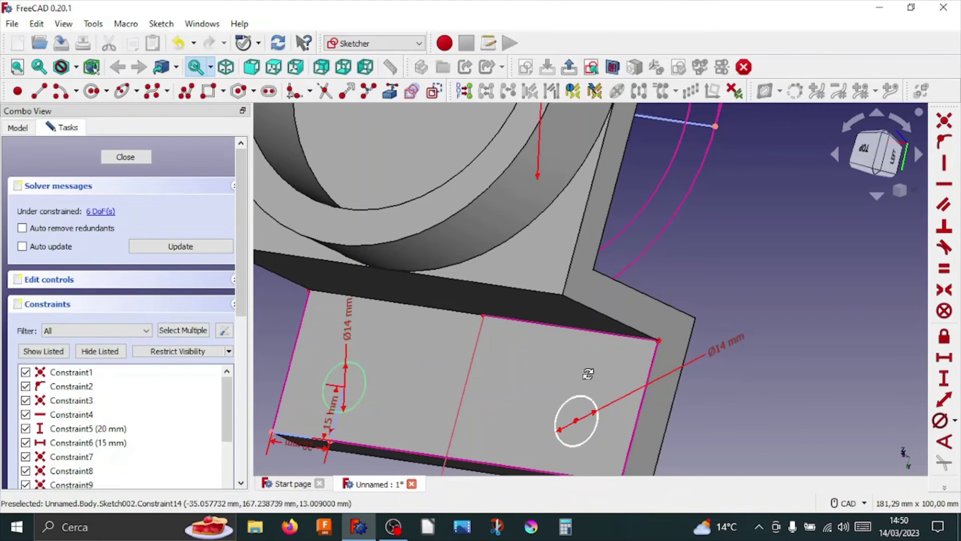
{"action": "mouse_move", "coordinate": [588, 373]}
{"action": "middle_mouse_down"}
{"action": "mouse_move", "coordinate": [633, 240]}
{"action": "mouse_move", "coordinate": [501, 300]}
{"action": "mouse_move", "coordinate": [476, 340]}
{"action": "mouse_move", "coordinate": [339, 350]}
{"action": "mouse_move", "coordinate": [681, 221]}
{"action": "mouse_move", "coordinate": [588, 213]}
{"action": "mouse_move", "coordinate": [629, 172]}
{"action": "mouse_move", "coordinate": [702, 260]}
{"action": "mouse_move", "coordinate": [539, 228]}
{"action": "middle_mouse_up"}
{"action": "scroll", "coordinate": [501, 300], "scroll_direction": "down", "scroll_amount": 5}
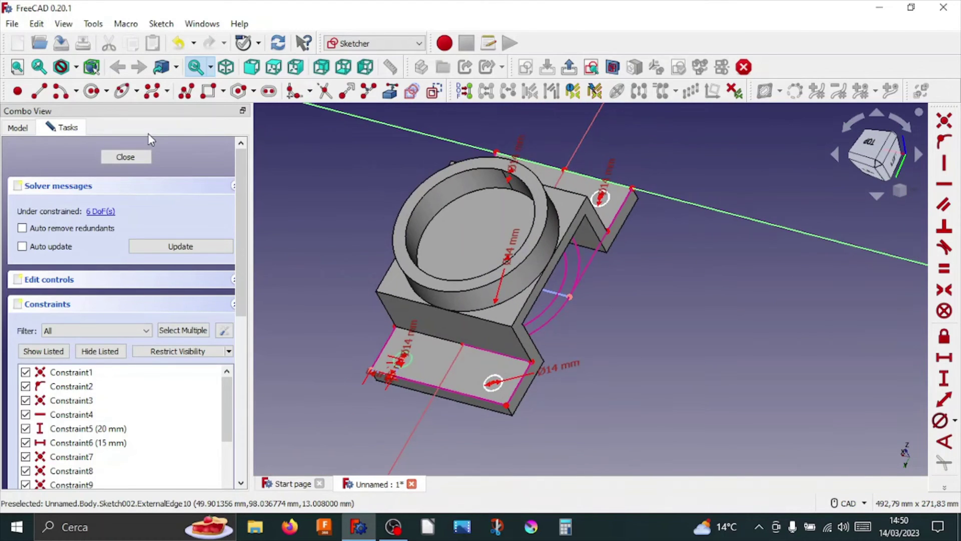
- Close Sketch002 and orbit the bracket to see its four hole circles in 3D
{"action": "left_click", "coordinate": [132, 158]}
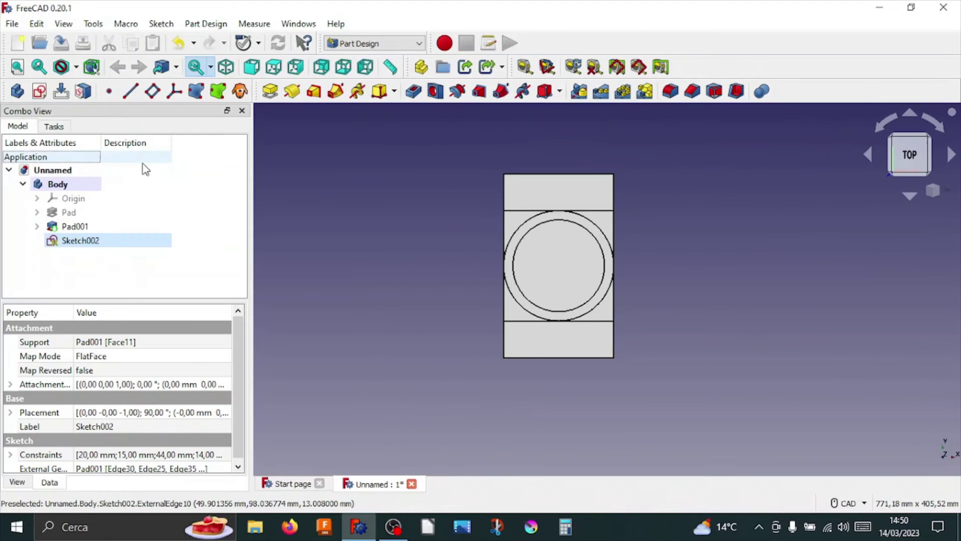
{"action": "mouse_move", "coordinate": [491, 322]}
{"action": "middle_mouse_down"}
{"action": "mouse_move", "coordinate": [483, 388]}
{"action": "mouse_move", "coordinate": [429, 373]}
{"action": "mouse_move", "coordinate": [476, 307]}
{"action": "mouse_move", "coordinate": [457, 361]}
{"action": "mouse_move", "coordinate": [425, 365]}
{"action": "mouse_move", "coordinate": [358, 286]}
{"action": "middle_mouse_up"}
{"action": "scroll", "coordinate": [358, 285], "scroll_direction": "up", "scroll_amount": 3}
{"action": "mouse_move", "coordinate": [566, 353]}
{"action": "middle_mouse_down"}
{"action": "mouse_move", "coordinate": [804, 343]}
{"action": "mouse_move", "coordinate": [750, 320]}
{"action": "mouse_move", "coordinate": [671, 239]}
{"action": "middle_mouse_up"}
- Try the Hole tool on the sketch, then cancel it without adding a hole feature
{"action": "scroll", "coordinate": [803, 344], "scroll_direction": "down", "scroll_amount": 2}
{"action": "scroll", "coordinate": [803, 343], "scroll_direction": "down", "scroll_amount": 2}
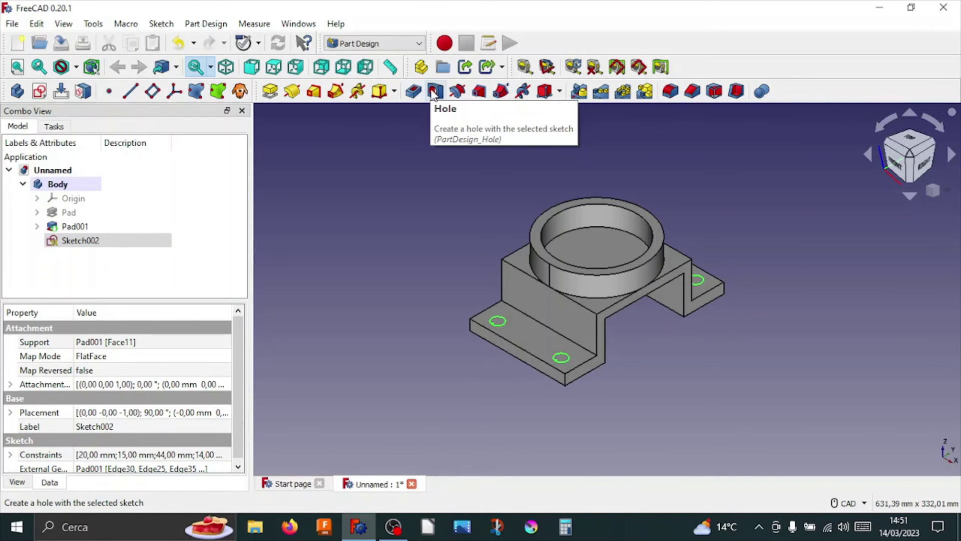
{"action": "left_click", "coordinate": [433, 94]}
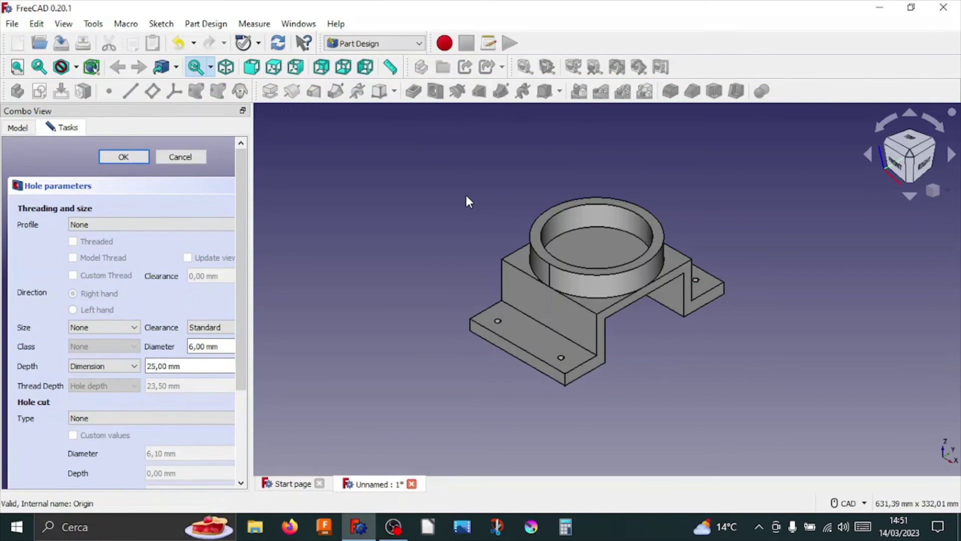
{"action": "left_click", "coordinate": [190, 157]}
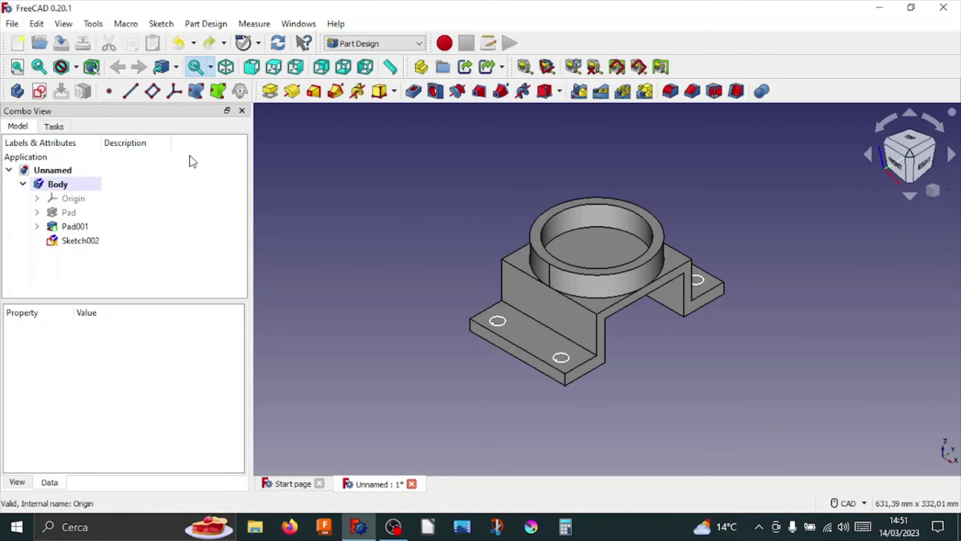
- Pocket Sketch002's four circles 5 mm deep, symmetric to the sketch plane
{"action": "left_click", "coordinate": [80, 241]}
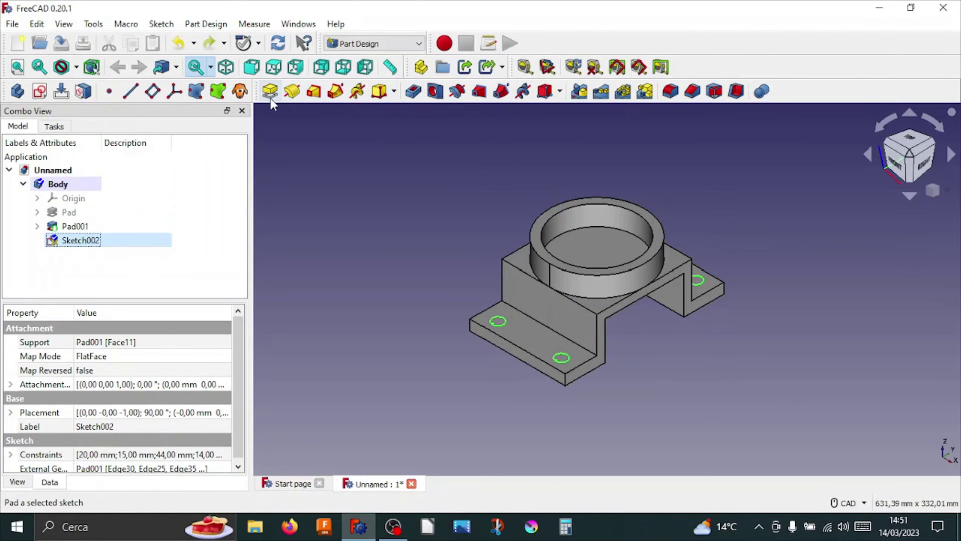
{"action": "left_click", "coordinate": [411, 93]}
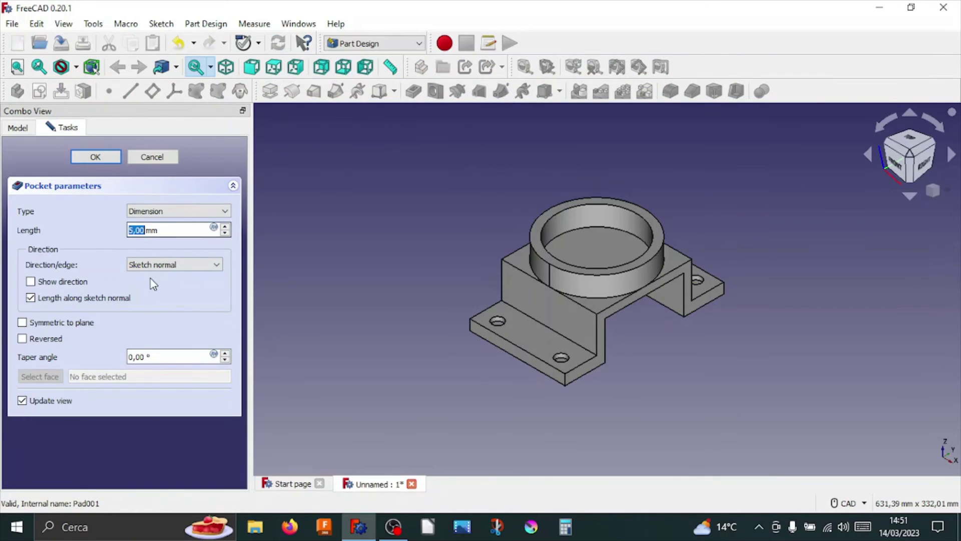
{"action": "left_click", "coordinate": [22, 323]}
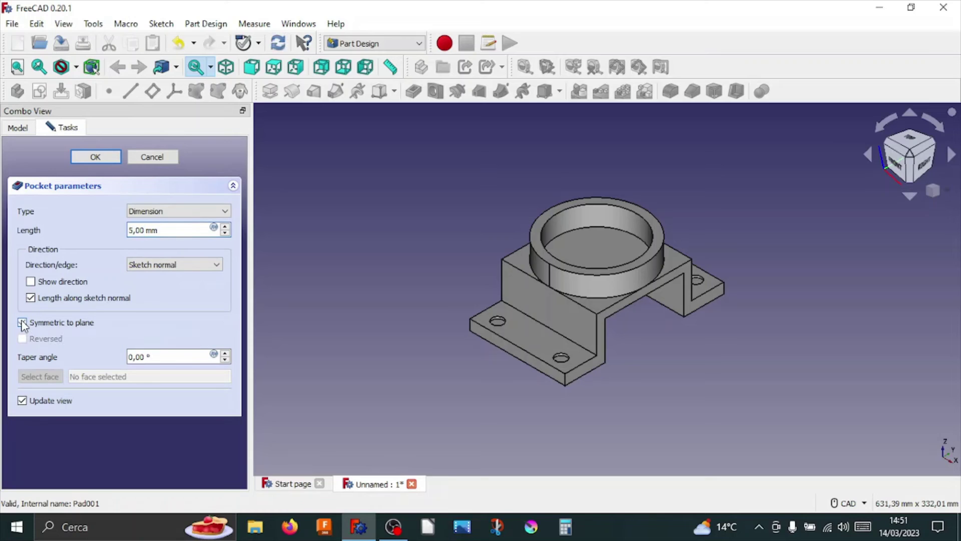
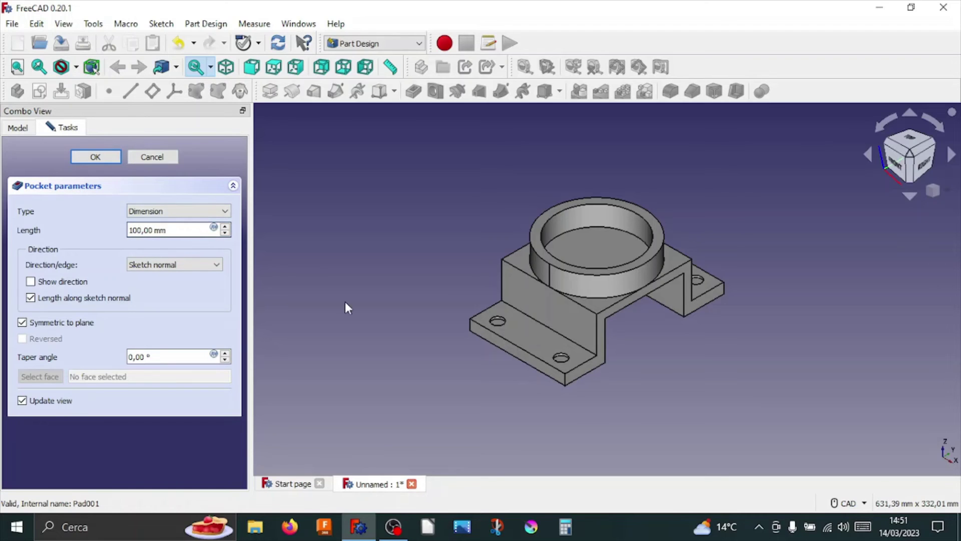
- Return the symmetric bore pocket length to 100 mm so it cuts through the boss, and confirm
{"action": "mouse_move", "coordinate": [721, 355]}
{"action": "middle_mouse_down"}
{"action": "mouse_move", "coordinate": [691, 243]}
{"action": "mouse_move", "coordinate": [688, 364]}
{"action": "middle_mouse_up"}
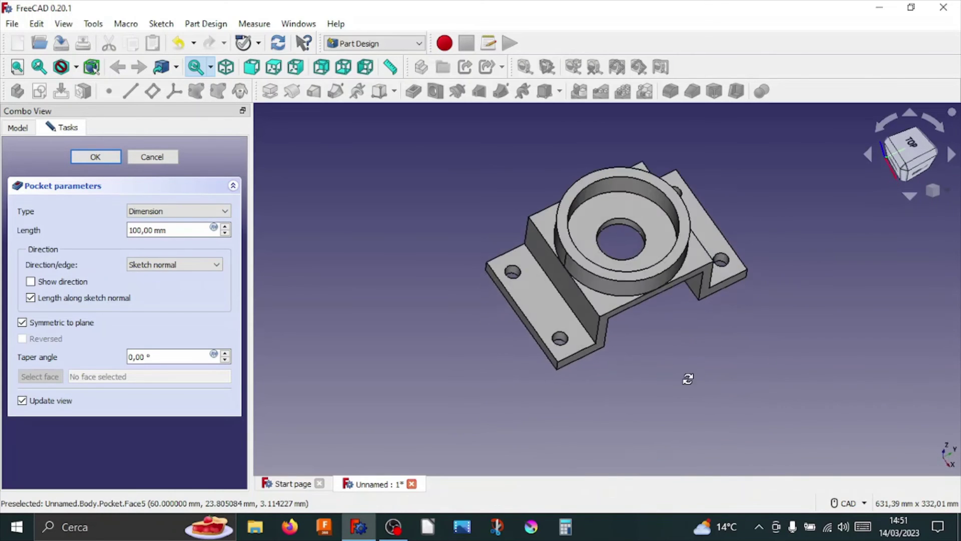
{"action": "left_click", "coordinate": [225, 233]}
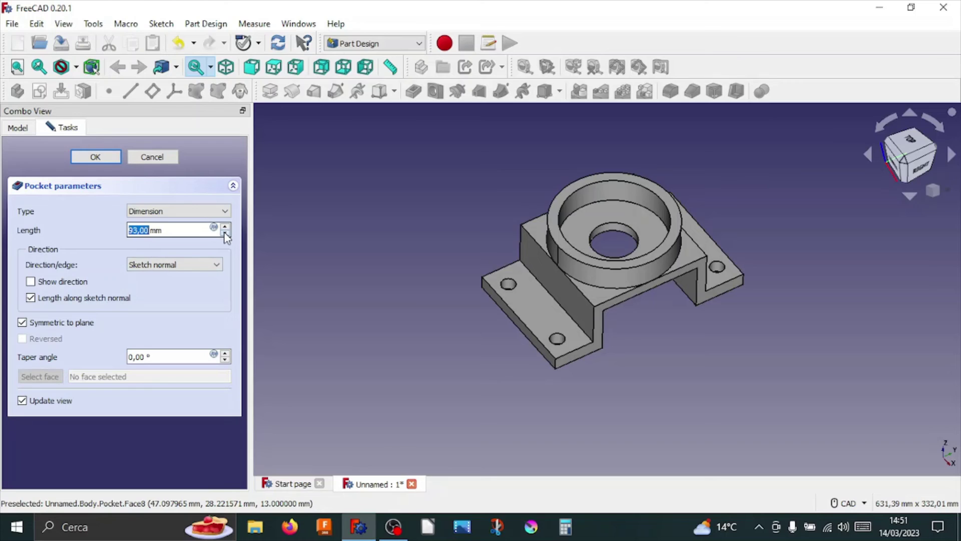
{"action": "left_click", "coordinate": [225, 233]}
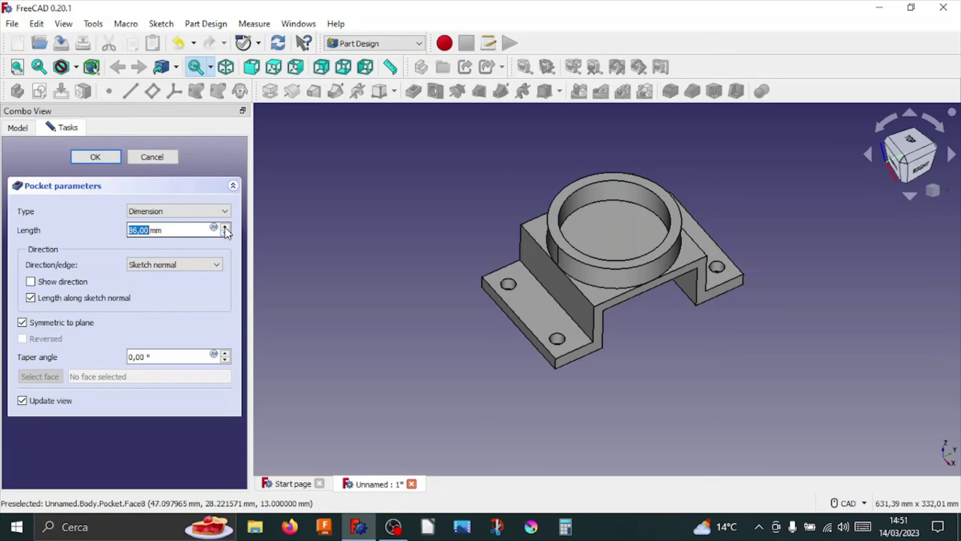
{"action": "left_click", "coordinate": [225, 228]}
{"action": "left_click", "coordinate": [225, 228]}
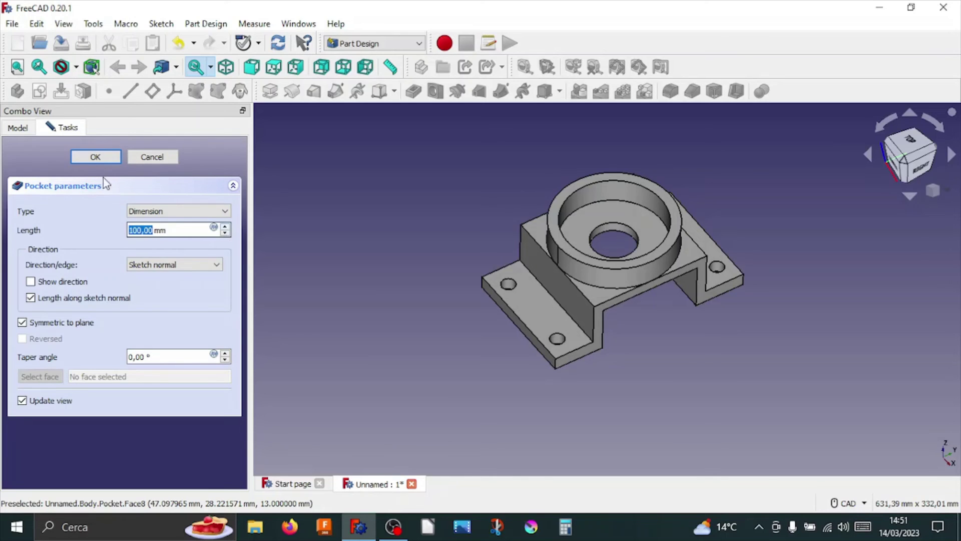
{"action": "left_click", "coordinate": [95, 156]}
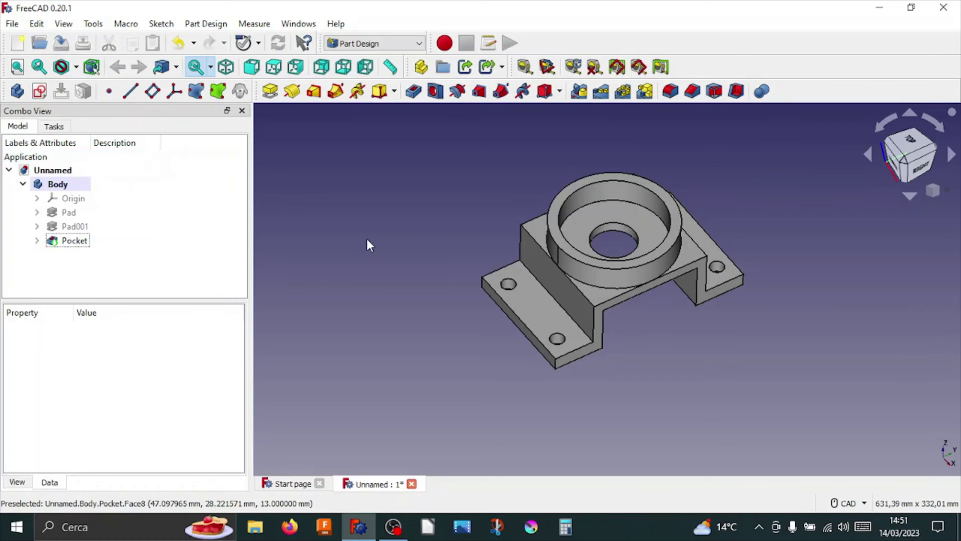
- Orbit the bracket and pick the outer end edges of the two base flanges
{"action": "scroll", "coordinate": [471, 245], "scroll_direction": "up", "scroll_amount": 3}
{"action": "mouse_move", "coordinate": [471, 245]}
{"action": "middle_mouse_down"}
{"action": "mouse_move", "coordinate": [481, 228]}
{"action": "mouse_move", "coordinate": [427, 227]}
{"action": "mouse_move", "coordinate": [429, 247]}
{"action": "mouse_move", "coordinate": [459, 255]}
{"action": "mouse_move", "coordinate": [382, 280]}
{"action": "mouse_move", "coordinate": [358, 300]}
{"action": "middle_mouse_up"}
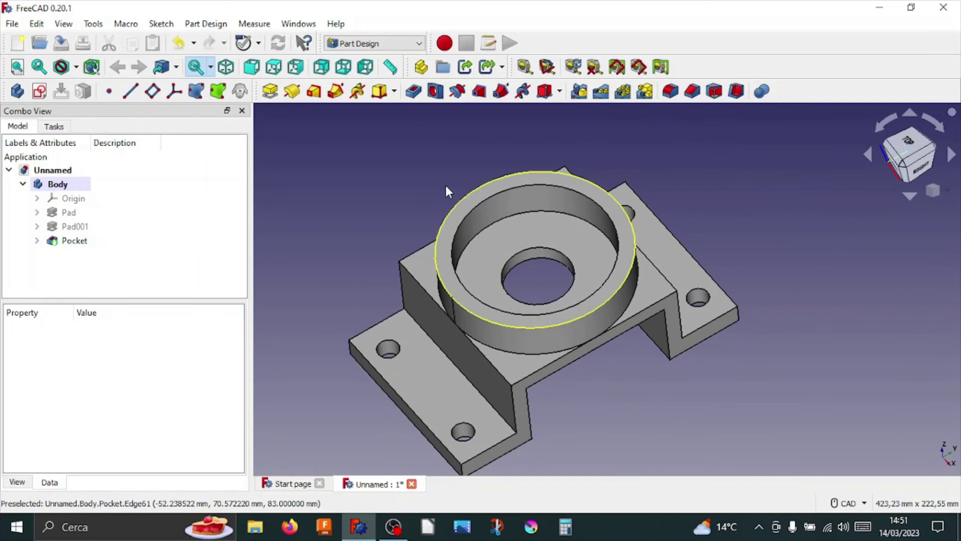
{"action": "left_click", "coordinate": [348, 346]}
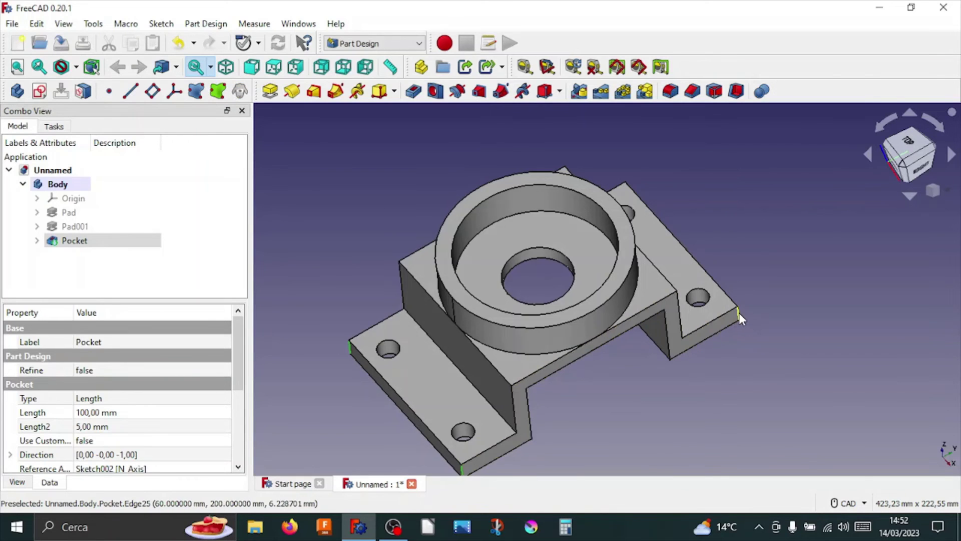
{"action": "mouse_move", "coordinate": [833, 298]}
{"action": "middle_mouse_down"}
{"action": "mouse_move", "coordinate": [809, 318]}
{"action": "mouse_move", "coordinate": [721, 337]}
{"action": "mouse_move", "coordinate": [643, 348]}
{"action": "mouse_move", "coordinate": [529, 341]}
{"action": "mouse_move", "coordinate": [652, 235]}
{"action": "mouse_move", "coordinate": [768, 186]}
{"action": "mouse_move", "coordinate": [736, 253]}
{"action": "mouse_move", "coordinate": [775, 205]}
{"action": "mouse_move", "coordinate": [326, 290]}
{"action": "mouse_move", "coordinate": [321, 322]}
{"action": "mouse_move", "coordinate": [748, 405]}
{"action": "mouse_move", "coordinate": [625, 380]}
{"action": "mouse_move", "coordinate": [541, 283]}
{"action": "mouse_move", "coordinate": [578, 401]}
{"action": "mouse_move", "coordinate": [896, 273]}
{"action": "mouse_move", "coordinate": [843, 305]}
{"action": "mouse_move", "coordinate": [612, 170]}
{"action": "middle_mouse_up"}
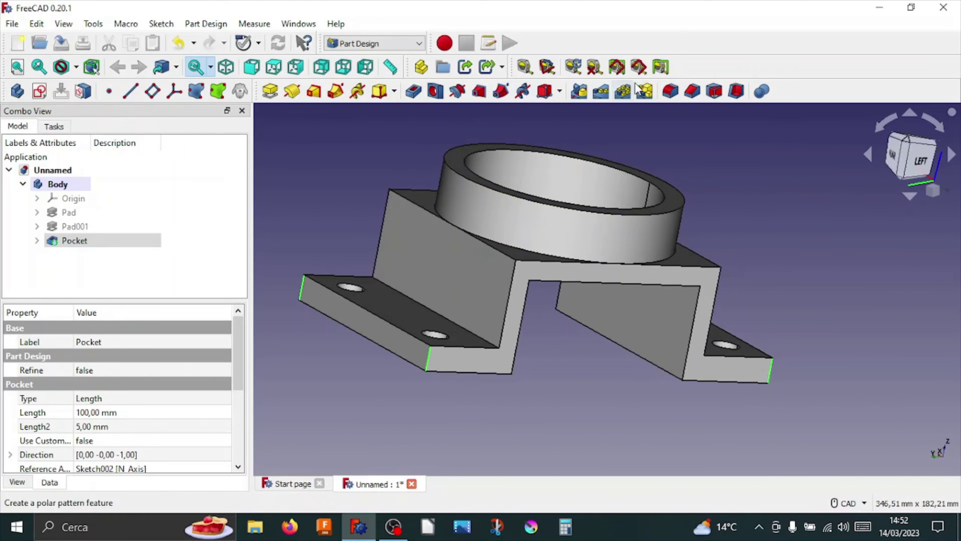
- Fillet the four selected flange corner edges with a 10 mm radius
{"action": "left_click", "coordinate": [665, 90]}
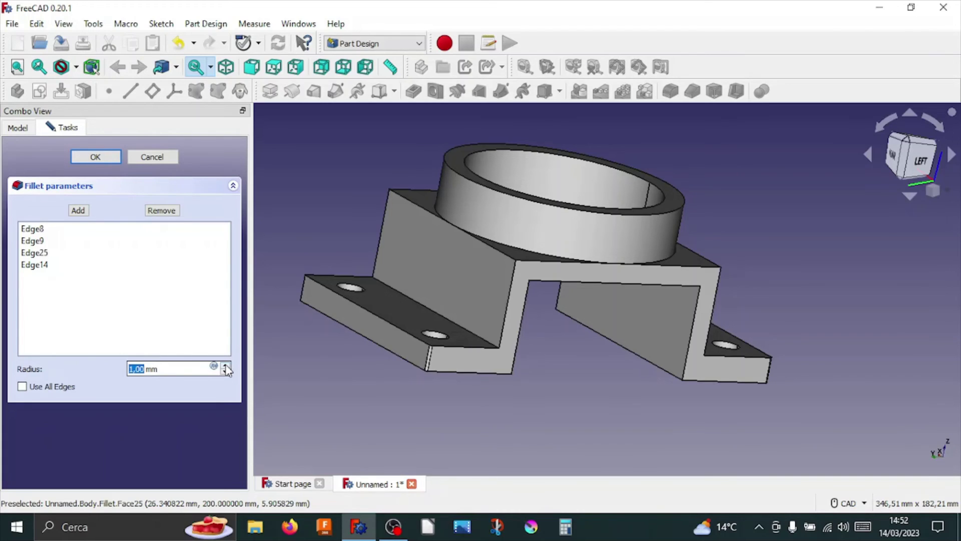
{"action": "left_click", "coordinate": [225, 366]}
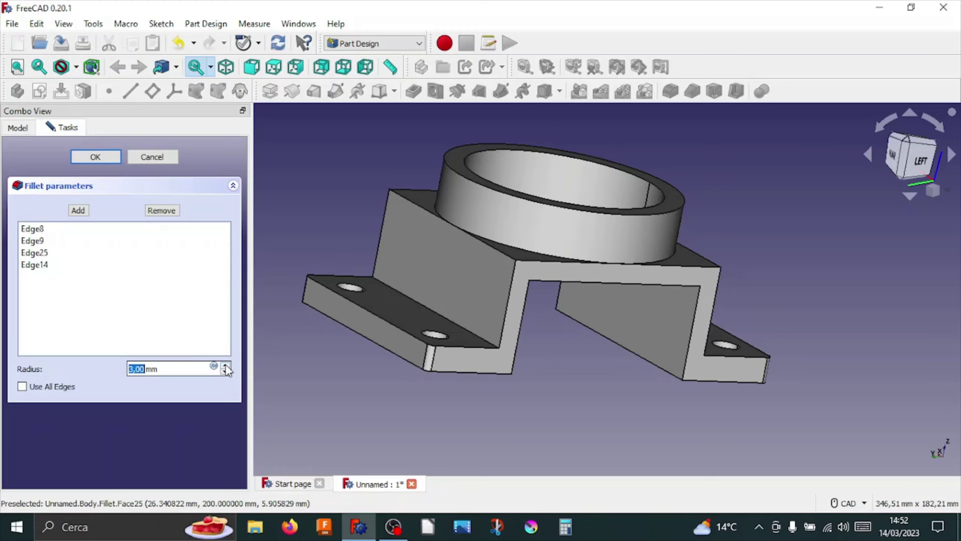
{"action": "left_click", "coordinate": [225, 366]}
{"action": "left_click", "coordinate": [225, 366]}
{"action": "left_click", "coordinate": [226, 366]}
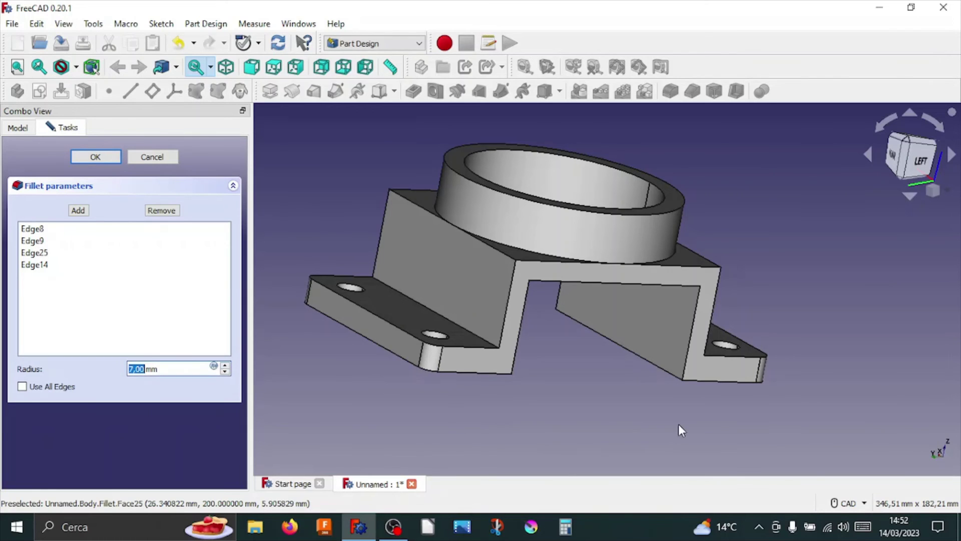
{"action": "mouse_move", "coordinate": [629, 386]}
{"action": "middle_mouse_down"}
{"action": "mouse_move", "coordinate": [561, 409]}
{"action": "mouse_move", "coordinate": [495, 331]}
{"action": "middle_mouse_up"}
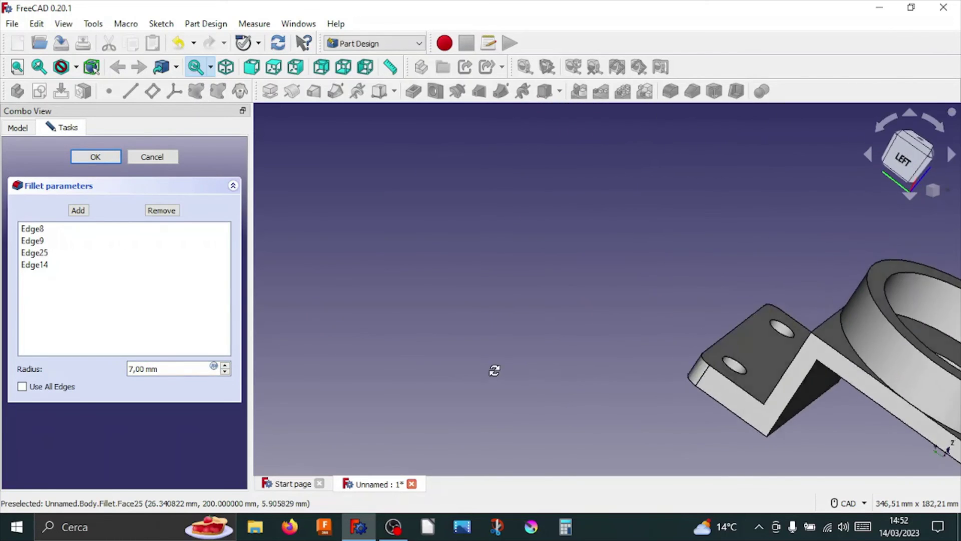
{"action": "scroll", "coordinate": [495, 332], "scroll_direction": "down", "scroll_amount": 2}
{"action": "mouse_move", "coordinate": [737, 311]}
{"action": "middle_mouse_down"}
{"action": "mouse_move", "coordinate": [808, 327]}
{"action": "mouse_move", "coordinate": [726, 364]}
{"action": "mouse_move", "coordinate": [534, 375]}
{"action": "mouse_move", "coordinate": [467, 335]}
{"action": "middle_mouse_up"}
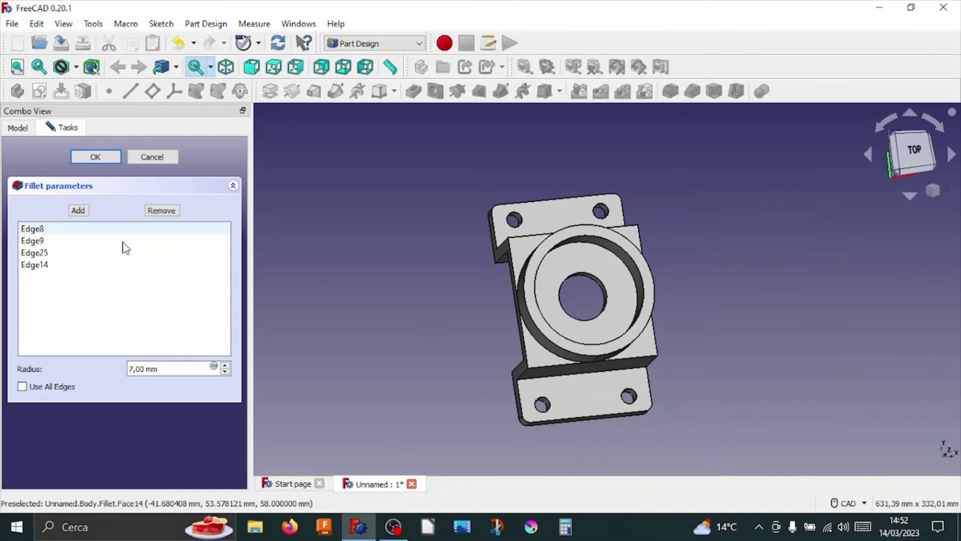
{"action": "left_click", "coordinate": [225, 366]}
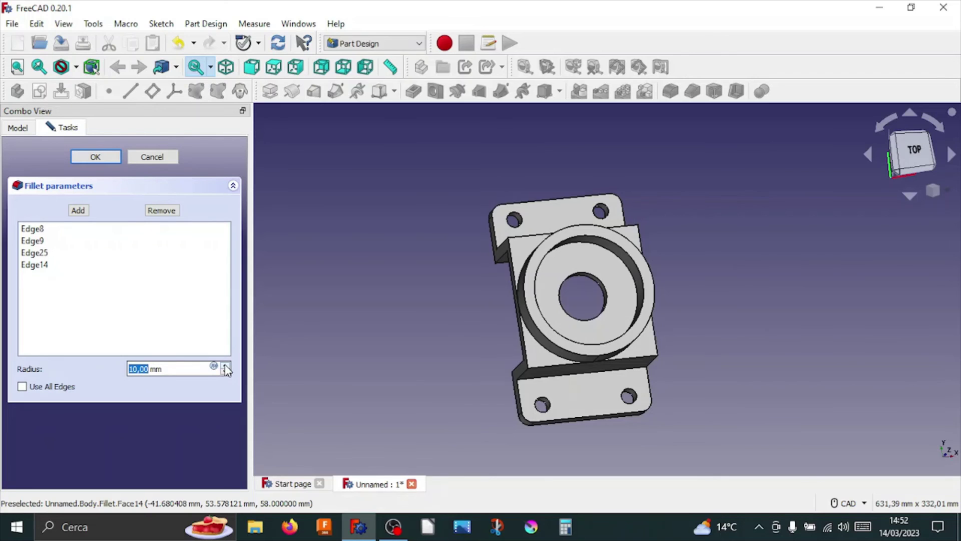
{"action": "left_click", "coordinate": [95, 157]}
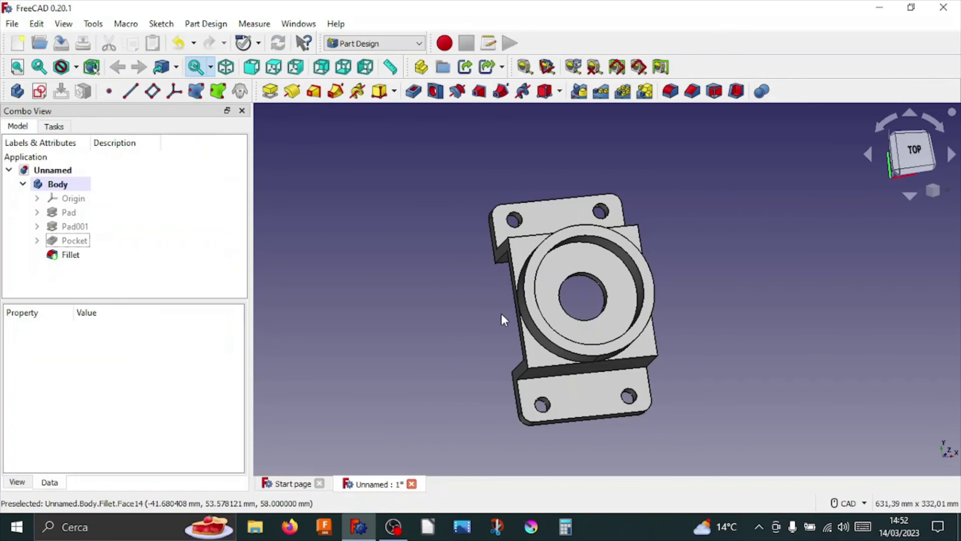
- In isometric view, select the bearing ring's inner top rim edge and start a chamfer on it
{"action": "scroll", "coordinate": [517, 325], "scroll_direction": "up", "scroll_amount": 3}
{"action": "middle_click_drag", "start_coordinate": [517, 325], "coordinate": [626, 346]}
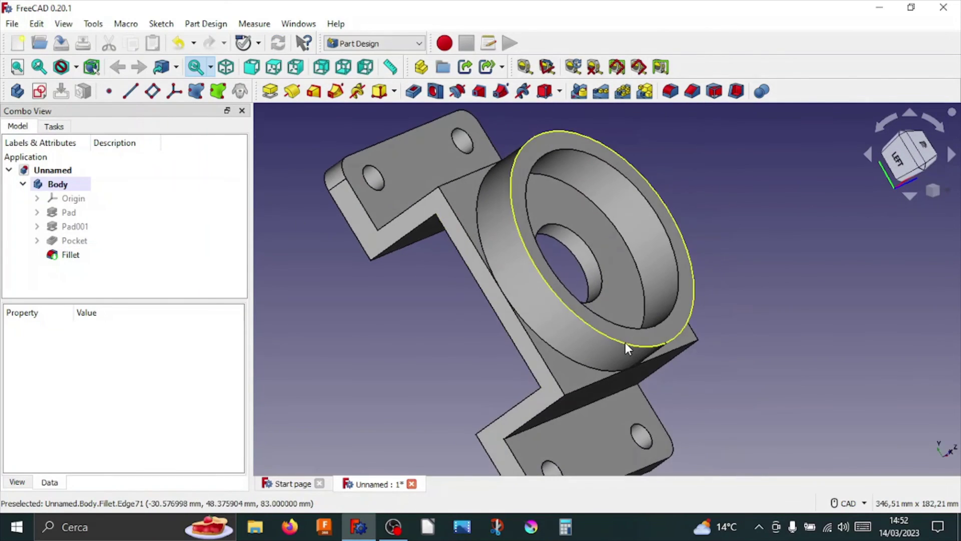
{"action": "key", "text": "0"}
{"action": "scroll", "coordinate": [614, 334], "scroll_direction": "down", "scroll_amount": 2}
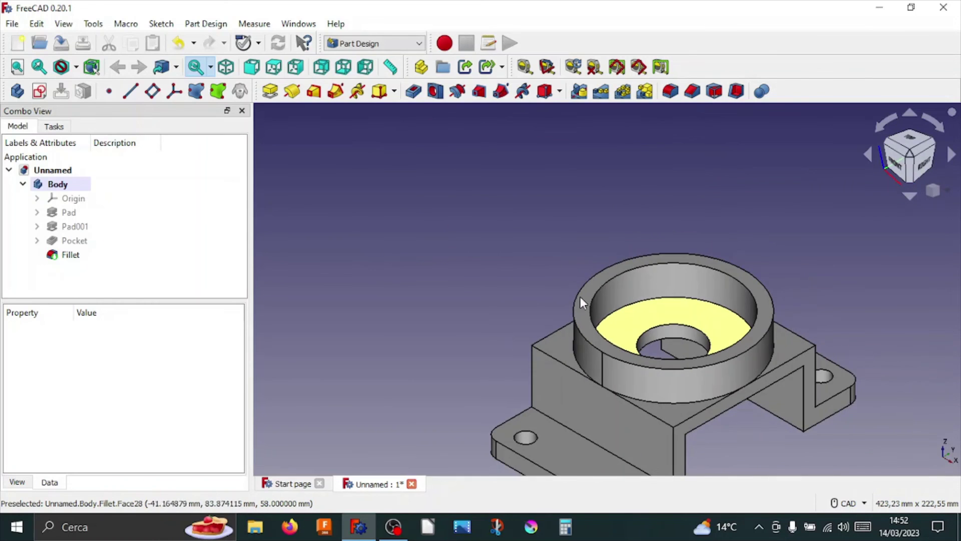
{"action": "middle_click_drag", "start_coordinate": [580, 297], "coordinate": [424, 240]}
{"action": "scroll", "coordinate": [424, 240], "scroll_direction": "up", "scroll_amount": 1}
{"action": "scroll", "coordinate": [496, 216], "scroll_direction": "up", "scroll_amount": 1}
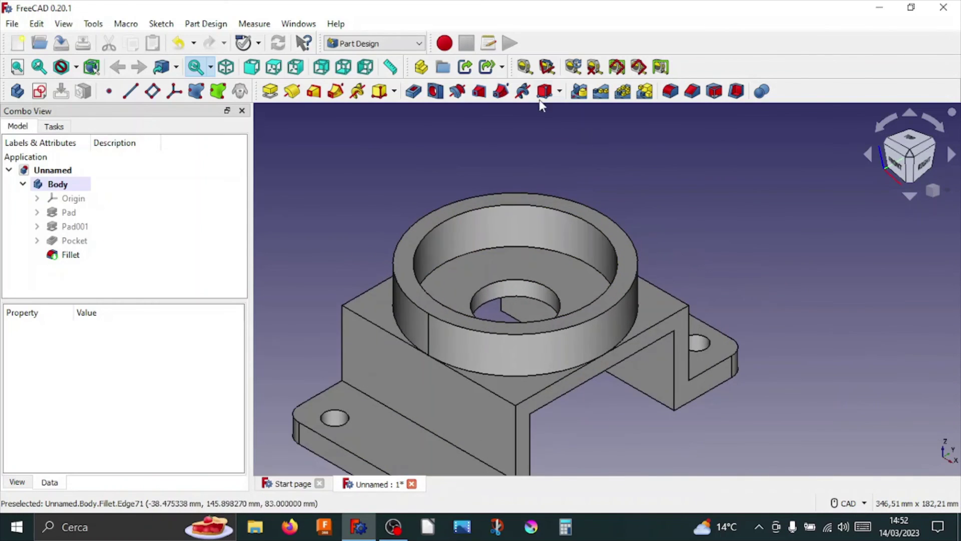
{"action": "left_click", "coordinate": [476, 206]}
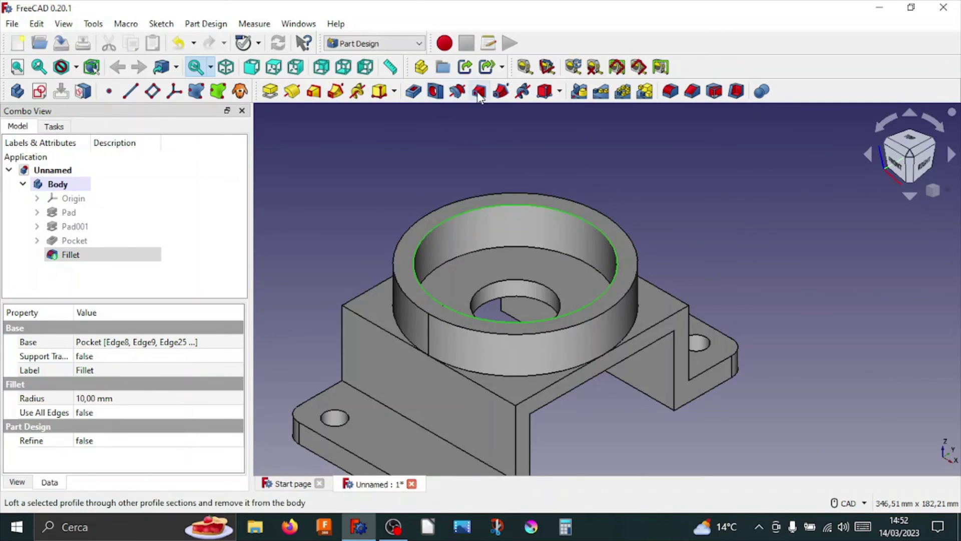
{"action": "left_click", "coordinate": [692, 90]}
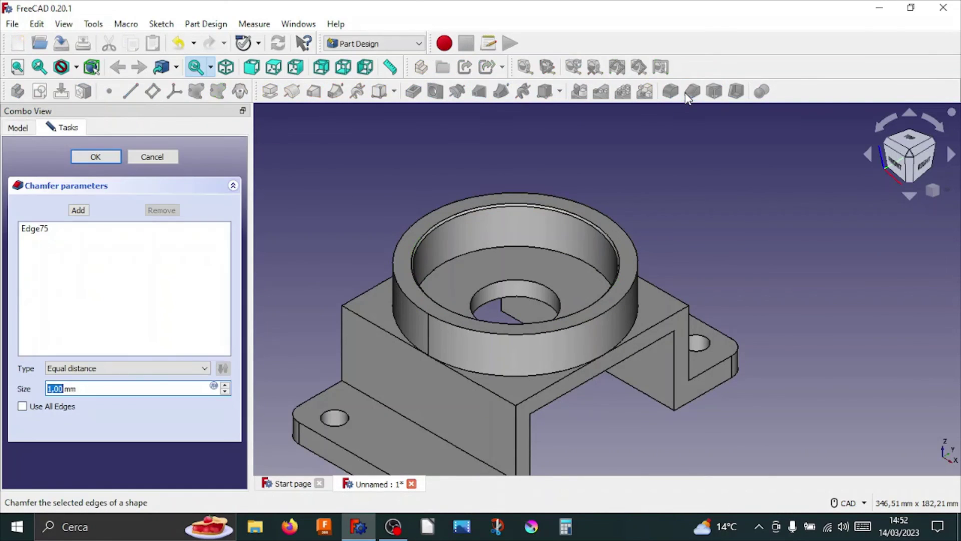
- Set the rim chamfer size to 5 mm, stepping down from 10, and confirm it
{"action": "type", "text": "1"}
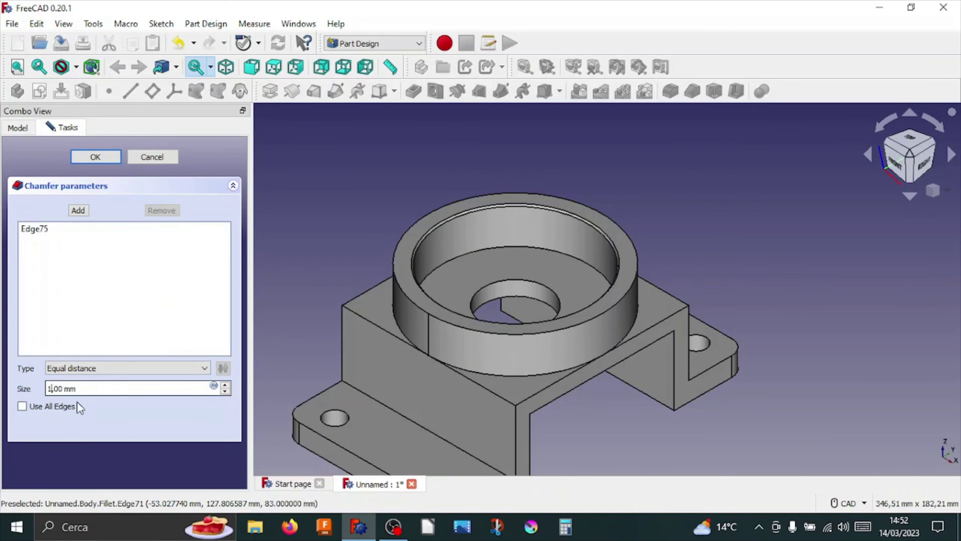
{"action": "type", "text": "0"}
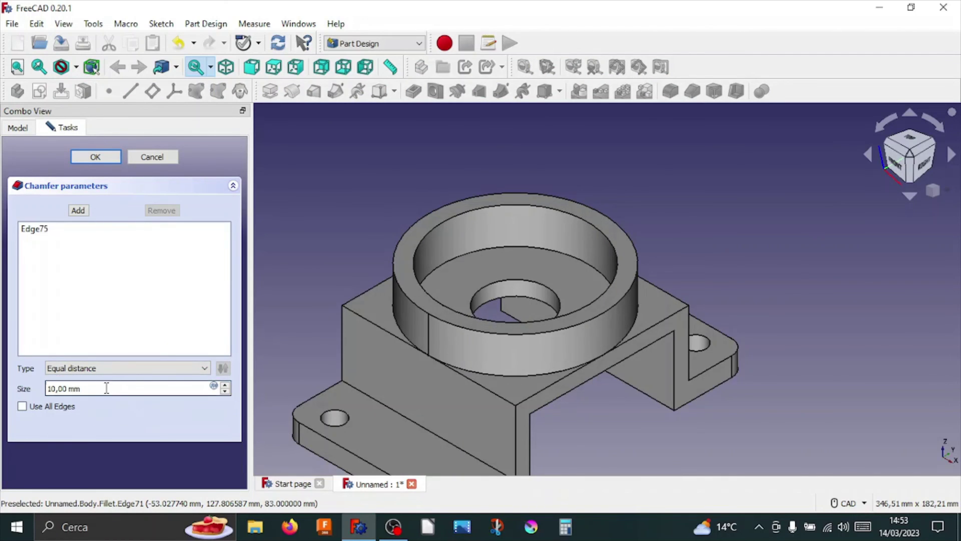
{"action": "left_click", "coordinate": [225, 392]}
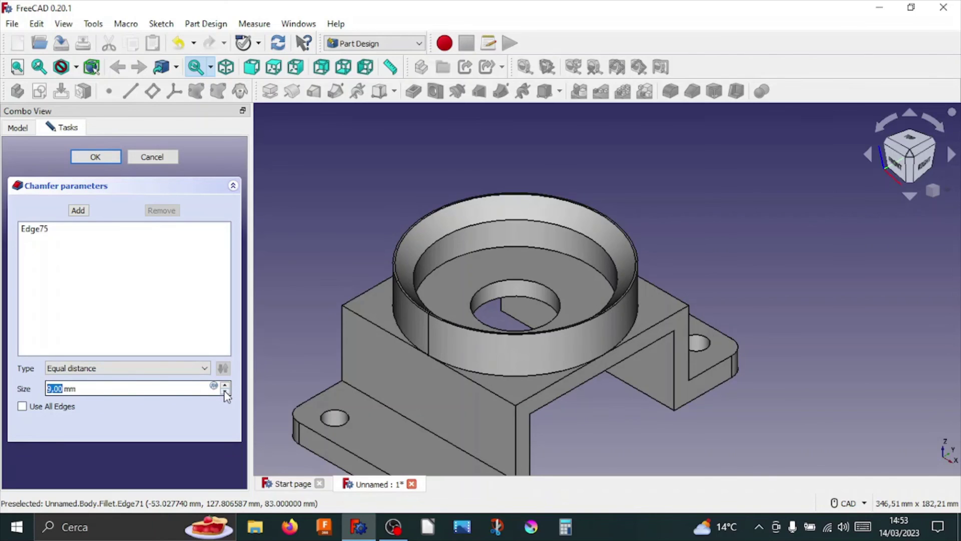
{"action": "left_click", "coordinate": [225, 392]}
{"action": "left_click", "coordinate": [224, 393]}
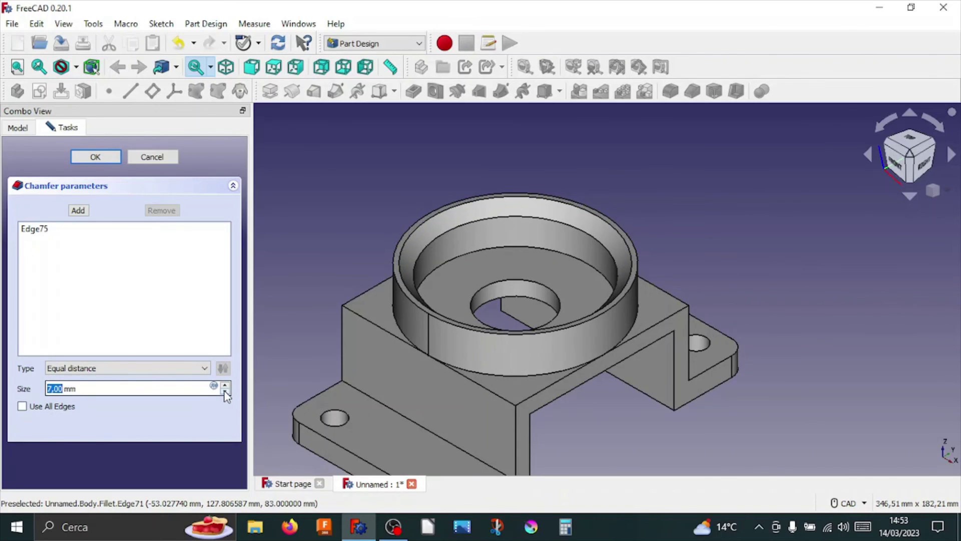
{"action": "left_click", "coordinate": [225, 393]}
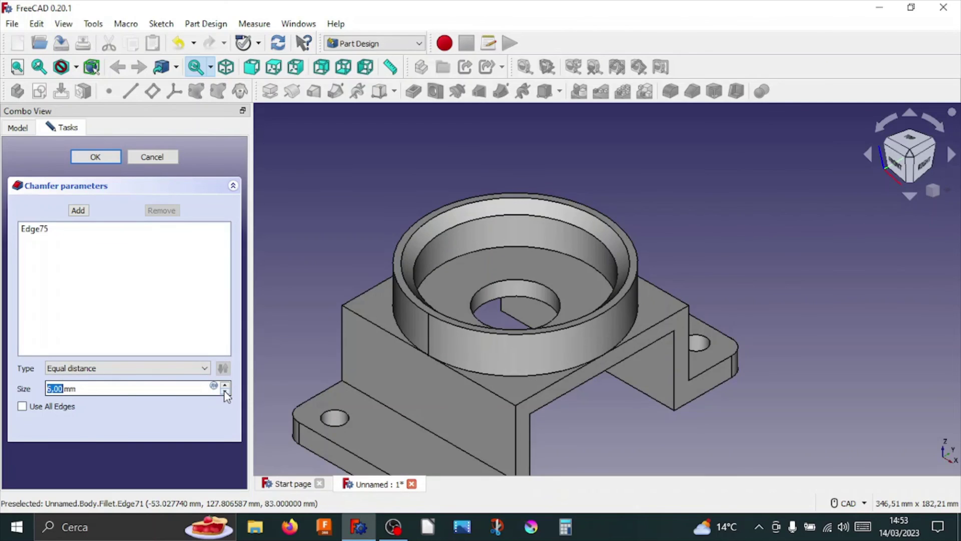
{"action": "scroll", "coordinate": [225, 390], "scroll_direction": "up", "scroll_amount": 2}
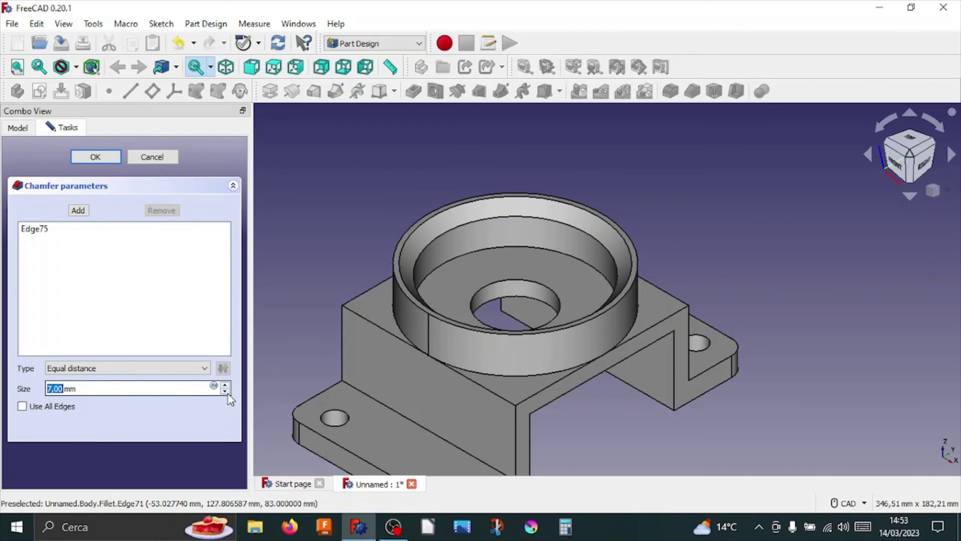
{"action": "left_click", "coordinate": [225, 392]}
{"action": "scroll", "coordinate": [558, 219], "scroll_direction": "up", "scroll_amount": 1}
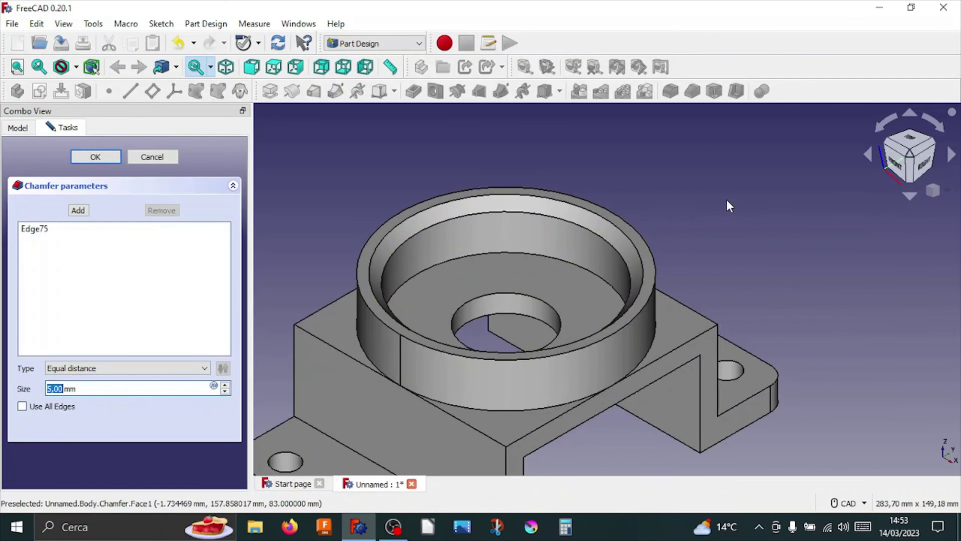
{"action": "left_click", "coordinate": [95, 157]}
{"action": "scroll", "coordinate": [710, 277], "scroll_direction": "down", "scroll_amount": 3}
{"action": "mouse_move", "coordinate": [736, 269]}
{"action": "middle_mouse_down"}
{"action": "mouse_move", "coordinate": [735, 296]}
{"action": "mouse_move", "coordinate": [719, 316]}
{"action": "mouse_move", "coordinate": [666, 210]}
{"action": "middle_mouse_up"}
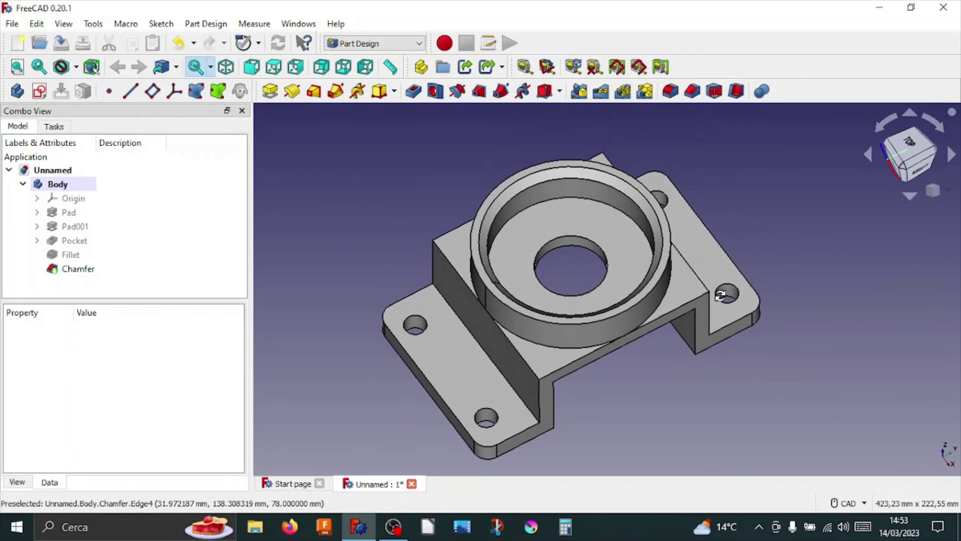
- Chamfer the mounting-hole edges with a 2 mm size
{"action": "left_click", "coordinate": [659, 191]}
{"action": "left_click", "coordinate": [726, 288], "text": "ctrl"}
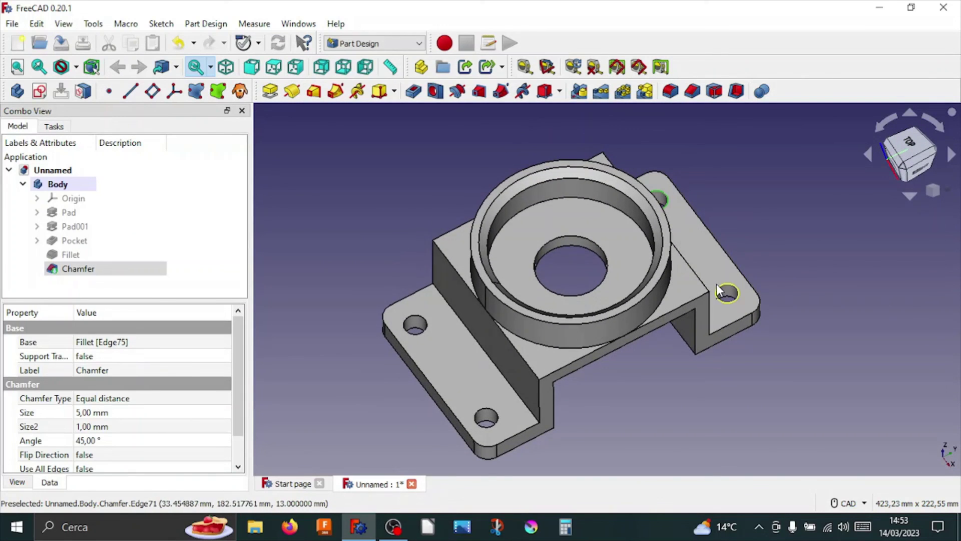
{"action": "left_click", "coordinate": [488, 413], "text": "ctrl"}
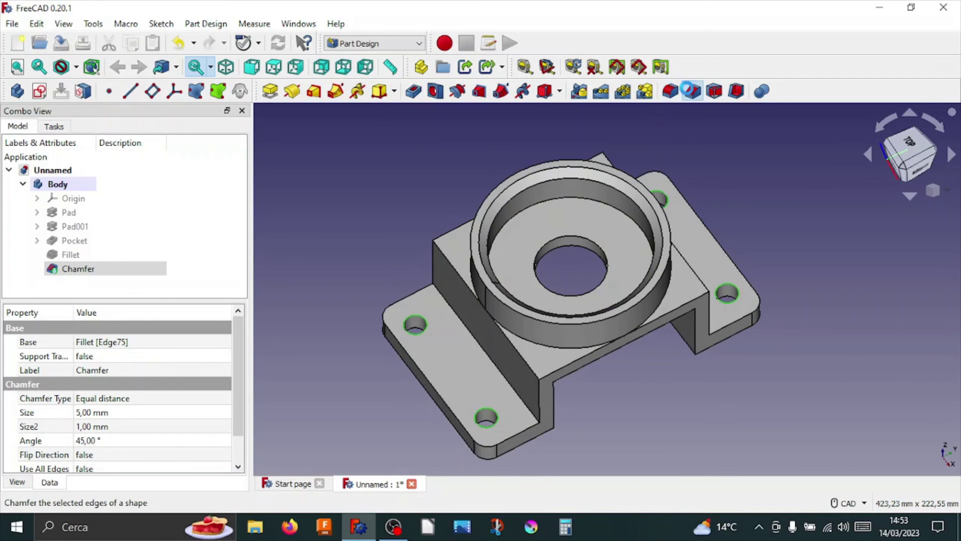
{"action": "left_click", "coordinate": [691, 91]}
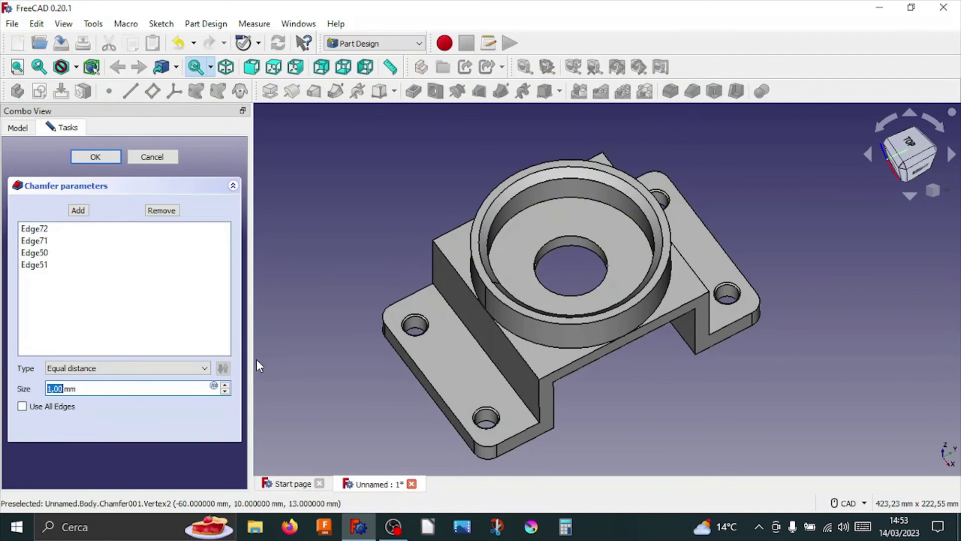
{"action": "left_click", "coordinate": [226, 385]}
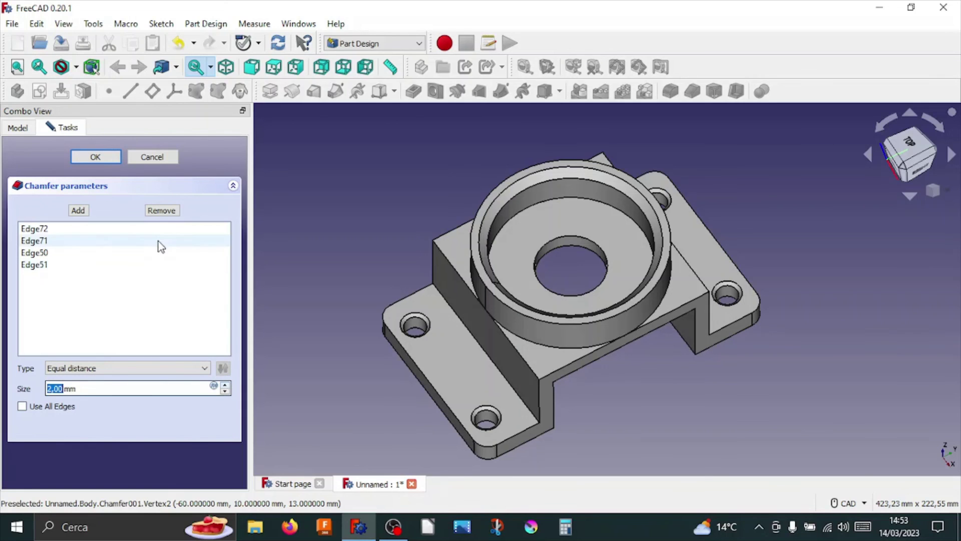
{"action": "scroll", "coordinate": [606, 417], "scroll_direction": "down", "scroll_amount": 1}
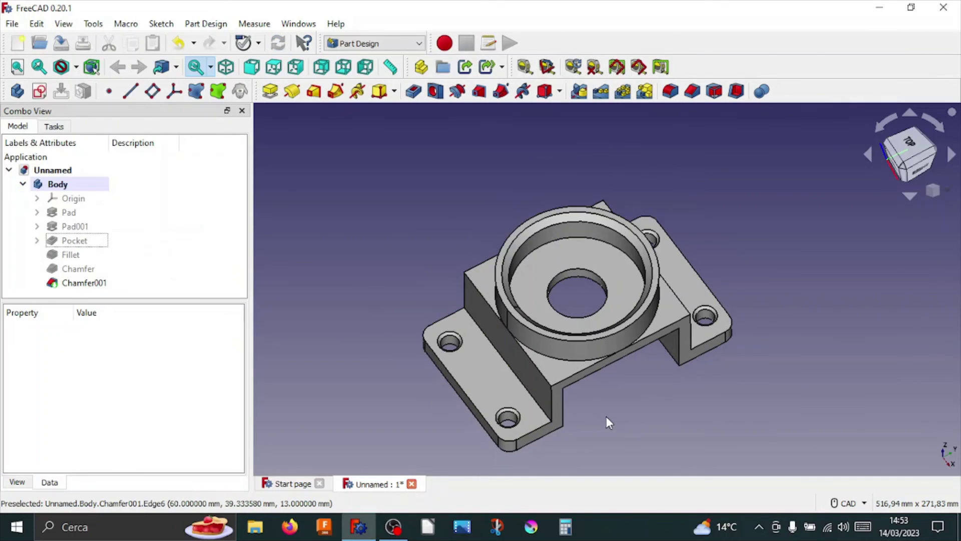
{"action": "mouse_move", "coordinate": [600, 428]}
{"action": "middle_mouse_down"}
{"action": "mouse_move", "coordinate": [607, 379]}
{"action": "mouse_move", "coordinate": [598, 414]}
{"action": "middle_mouse_up"}
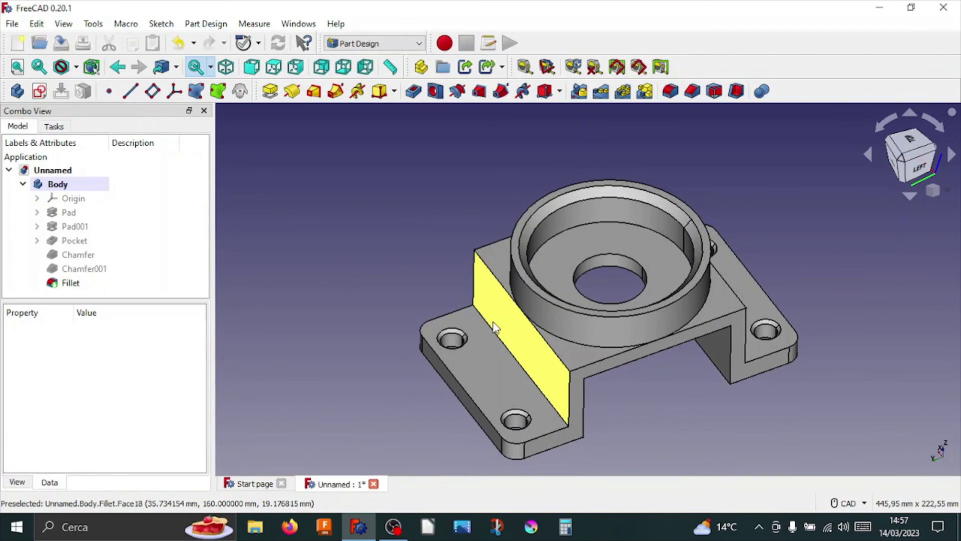
- Give the bracket the Bronze material through its Appearance settings
{"action": "left_click", "coordinate": [494, 326]}
{"action": "right_click", "coordinate": [493, 326]}
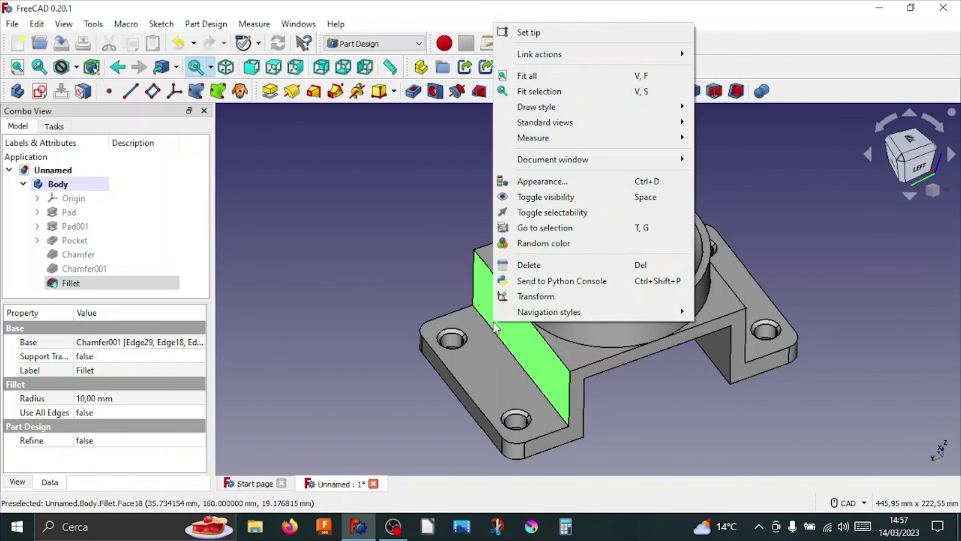
{"action": "left_click", "coordinate": [527, 183]}
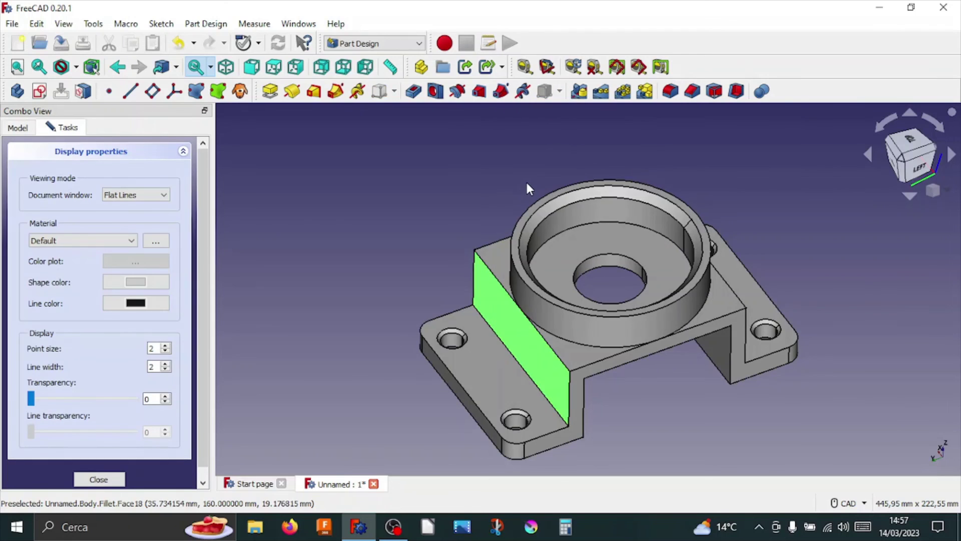
{"action": "left_click", "coordinate": [79, 243]}
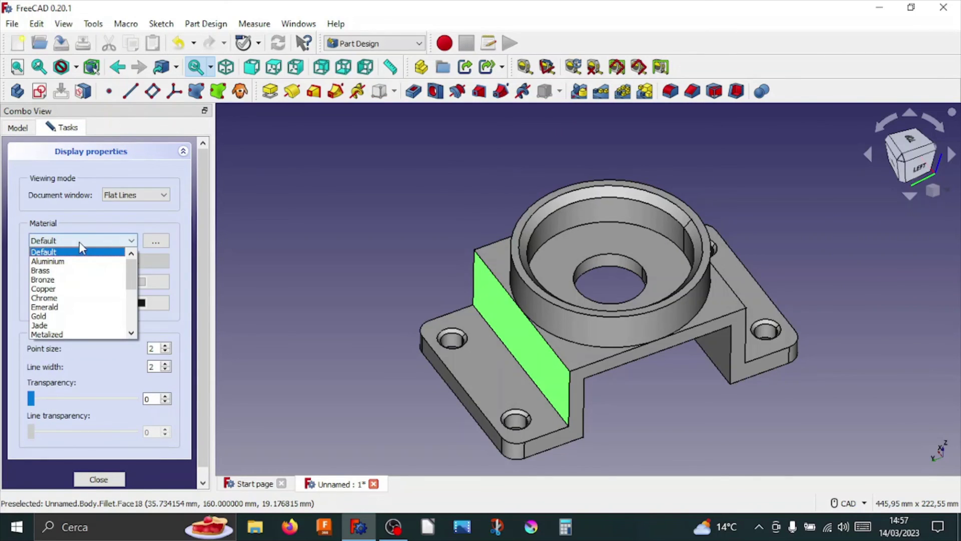
{"action": "left_click", "coordinate": [78, 280]}
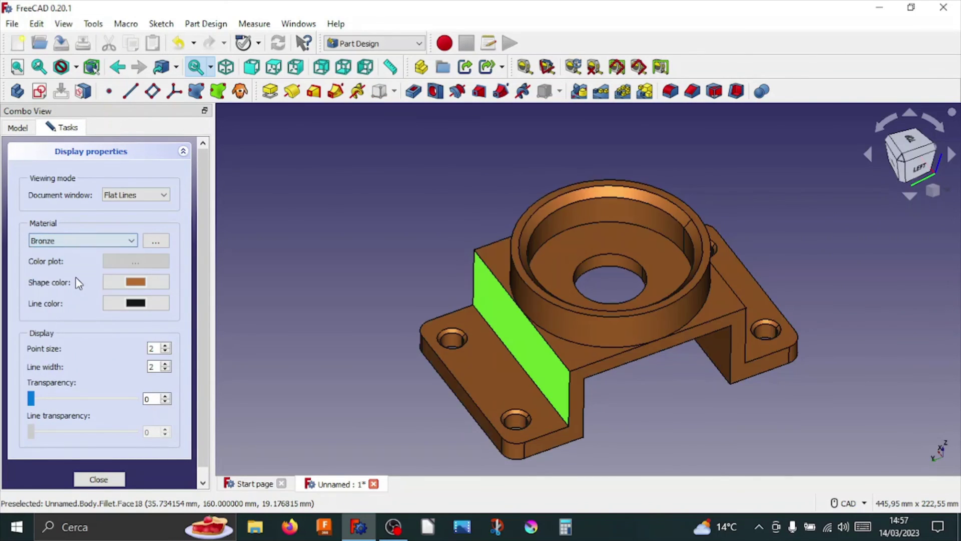
{"action": "left_click", "coordinate": [286, 268]}
{"action": "mouse_move", "coordinate": [353, 290]}
{"action": "middle_mouse_down"}
{"action": "mouse_move", "coordinate": [364, 296]}
{"action": "mouse_move", "coordinate": [358, 316]}
{"action": "mouse_move", "coordinate": [478, 303]}
{"action": "mouse_move", "coordinate": [422, 320]}
{"action": "mouse_move", "coordinate": [353, 293]}
{"action": "middle_mouse_up"}
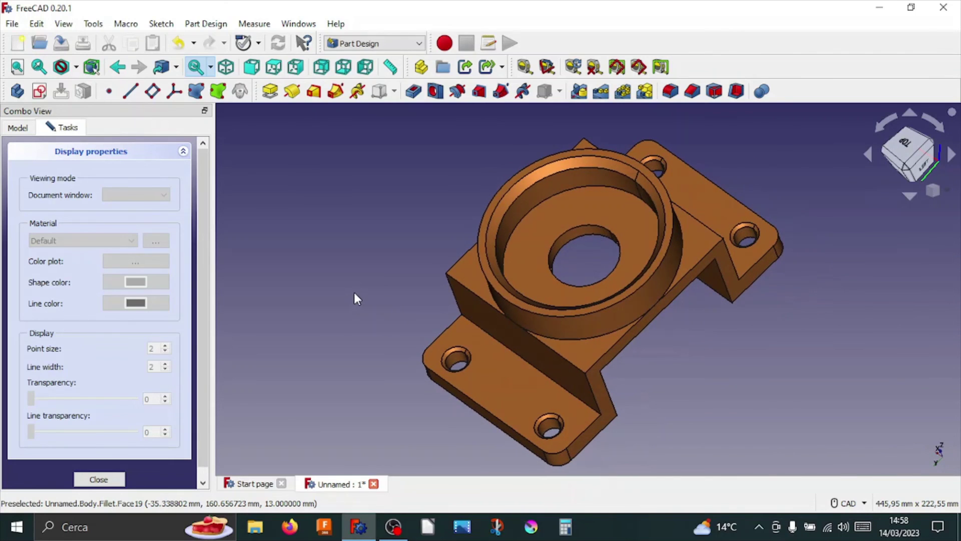